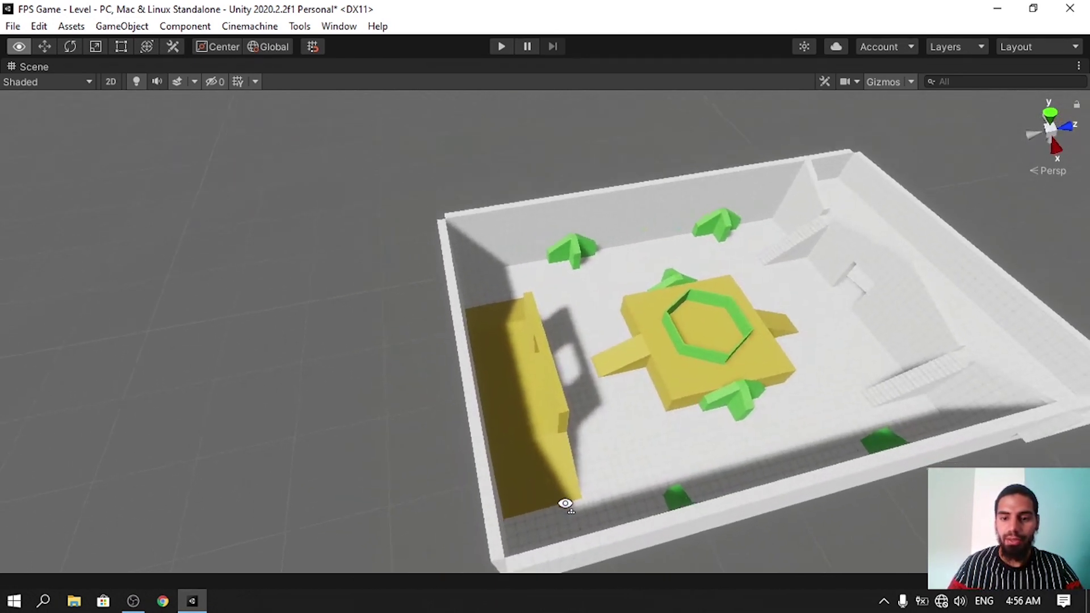
pyautogui.moveTo(662, 559); pyautogui.dragTo(575, 494, button='right')
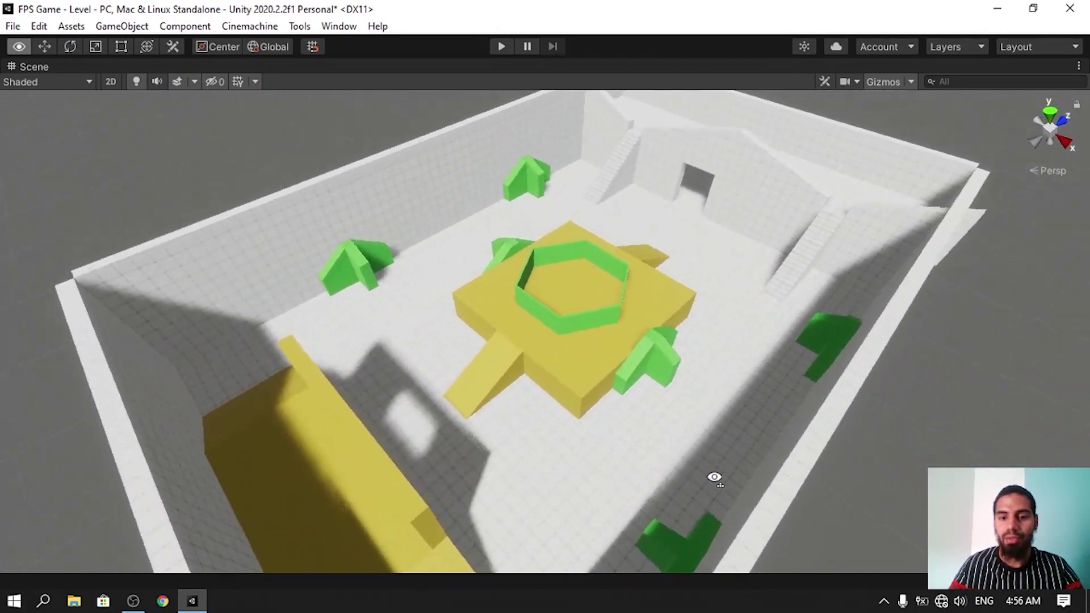
pyautogui.moveTo(714, 478); pyautogui.dragTo(392, 469, button='right')
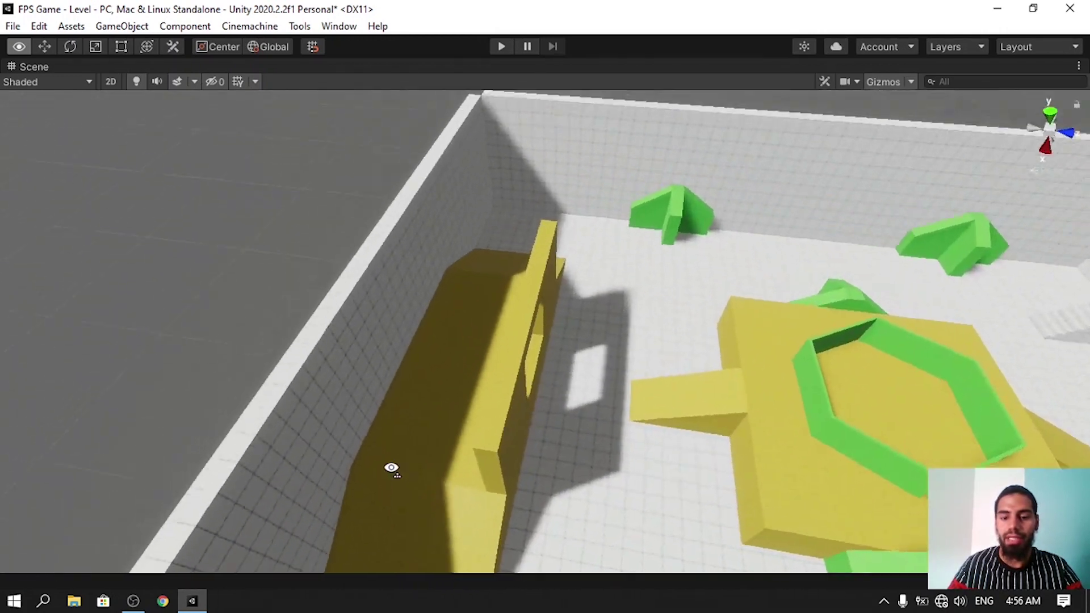
pyautogui.moveTo(567, 424); pyautogui.dragTo(102, 402, button='right')
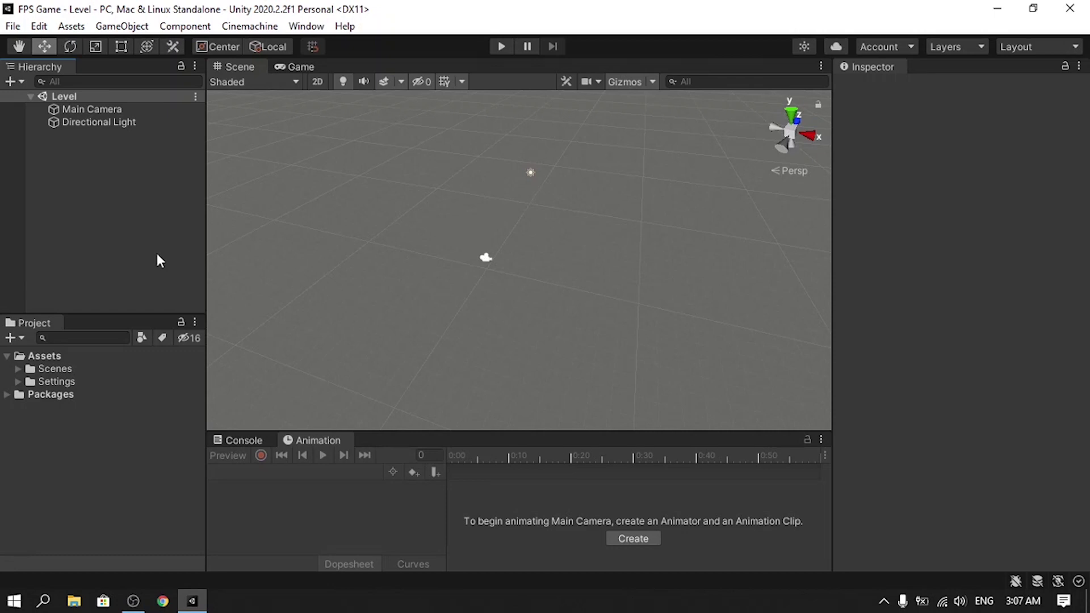
# Find ProBuilder in the Package Manager's Unity Registry and install the package
pyautogui.click(290, 25)
pyautogui.click(343, 169)
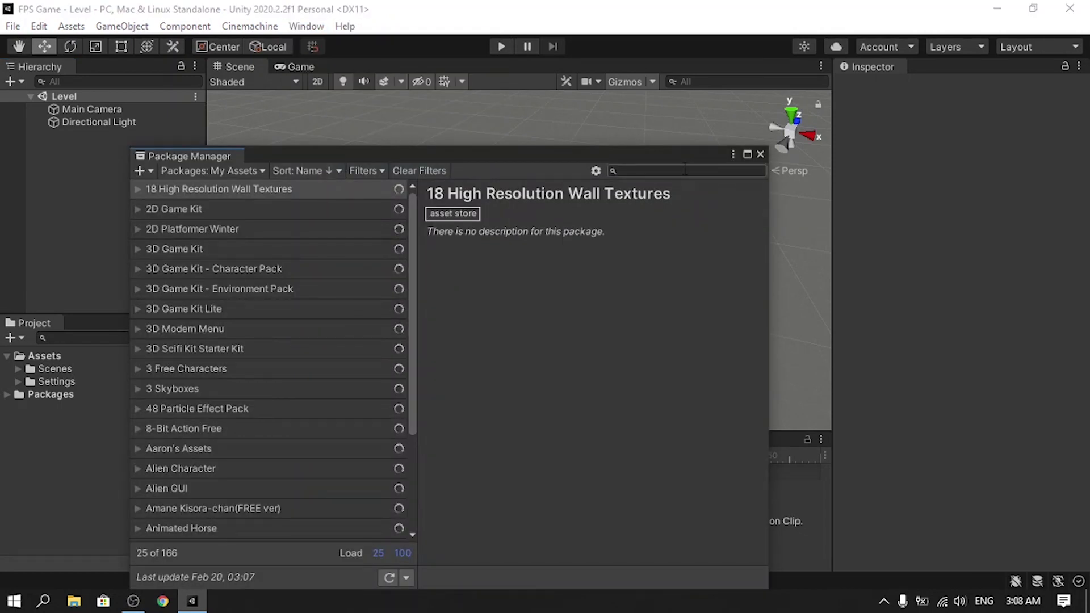
pyautogui.click(684, 170)
pyautogui.write('probuilder')
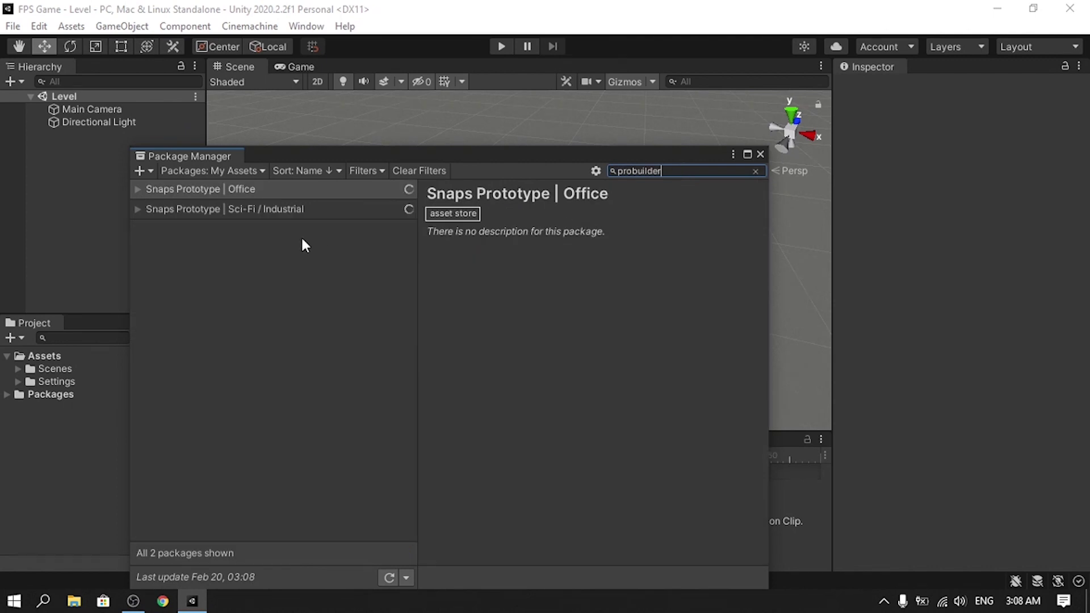
pyautogui.click(251, 170)
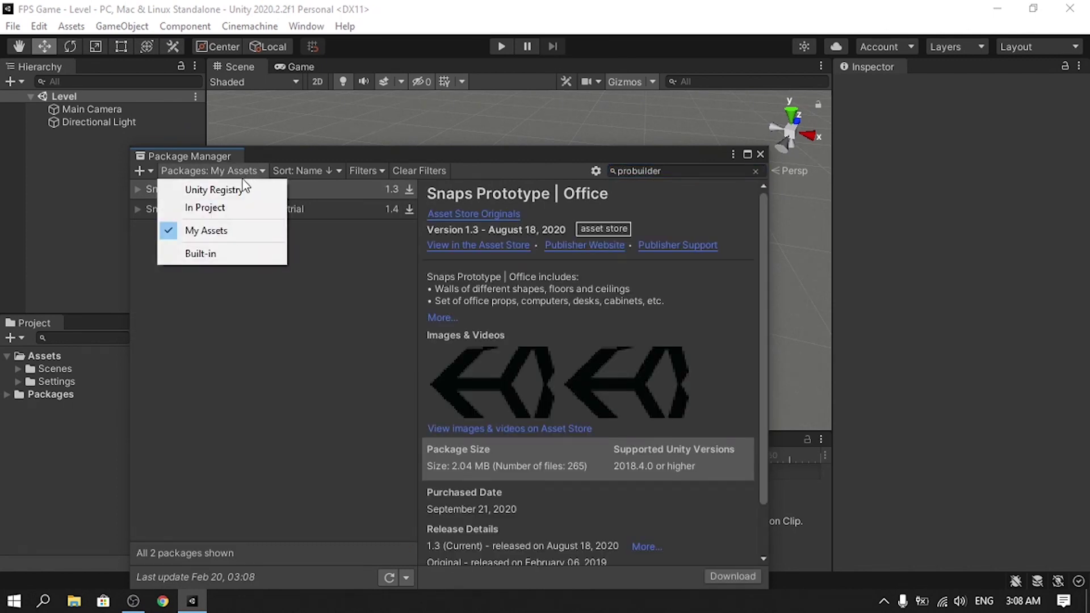
pyautogui.click(241, 192)
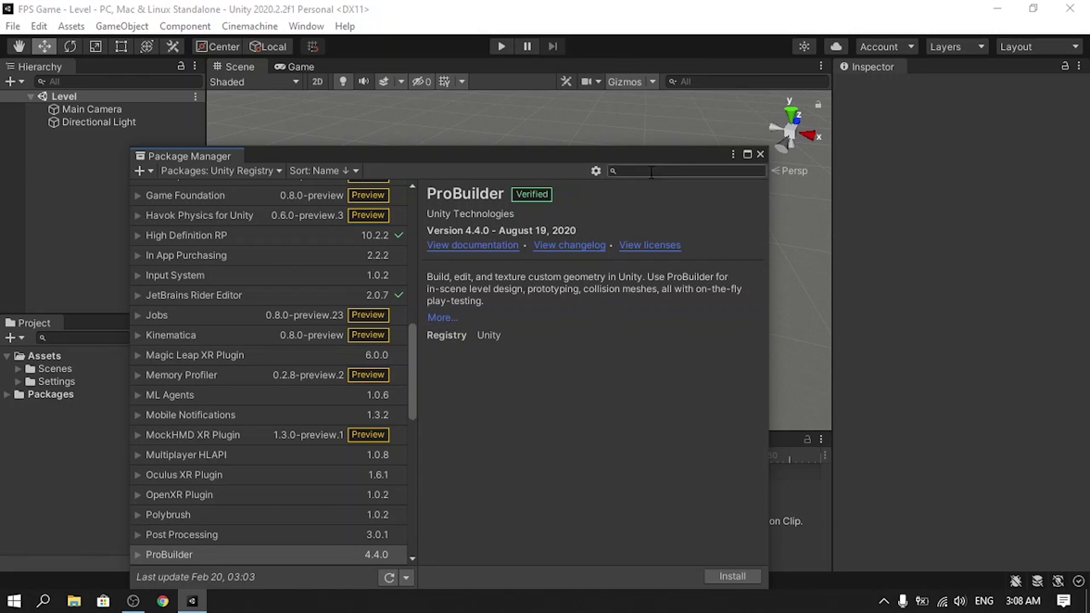
pyautogui.write('probuilder')
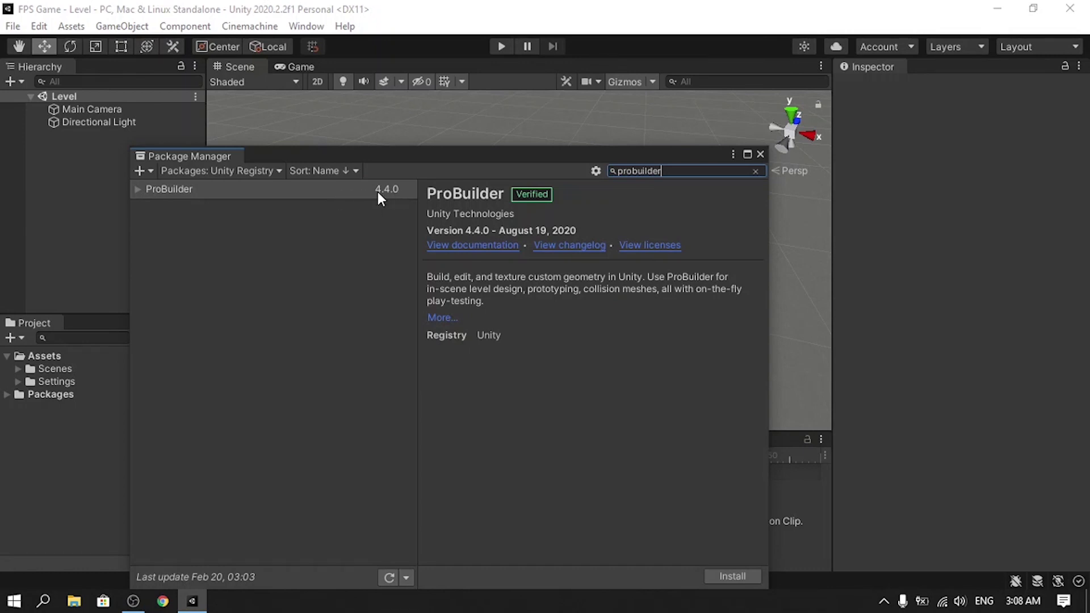
pyautogui.click(377, 192)
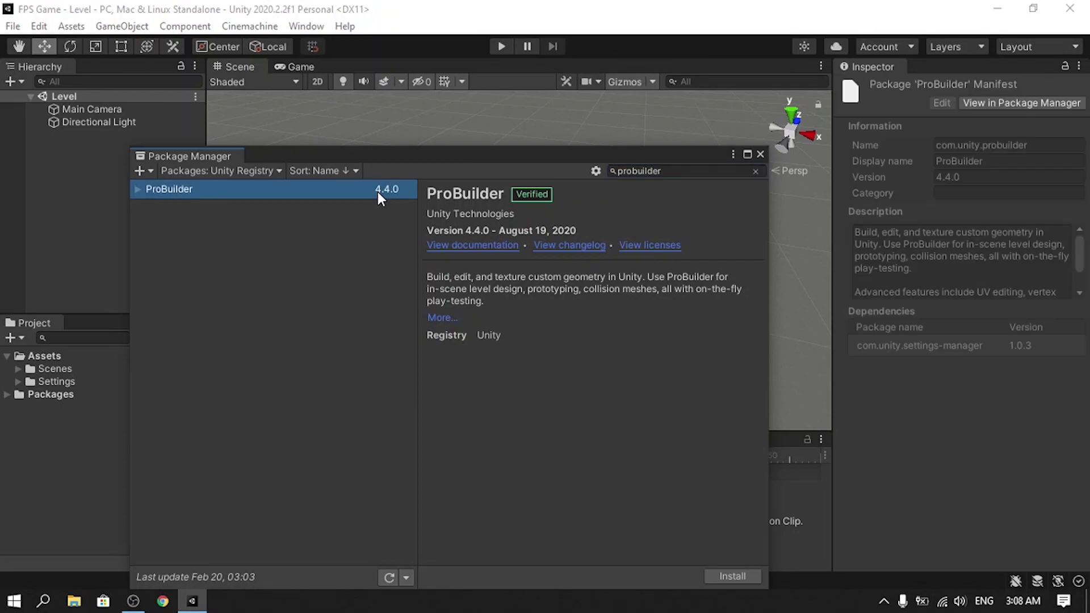
pyautogui.click(727, 578)
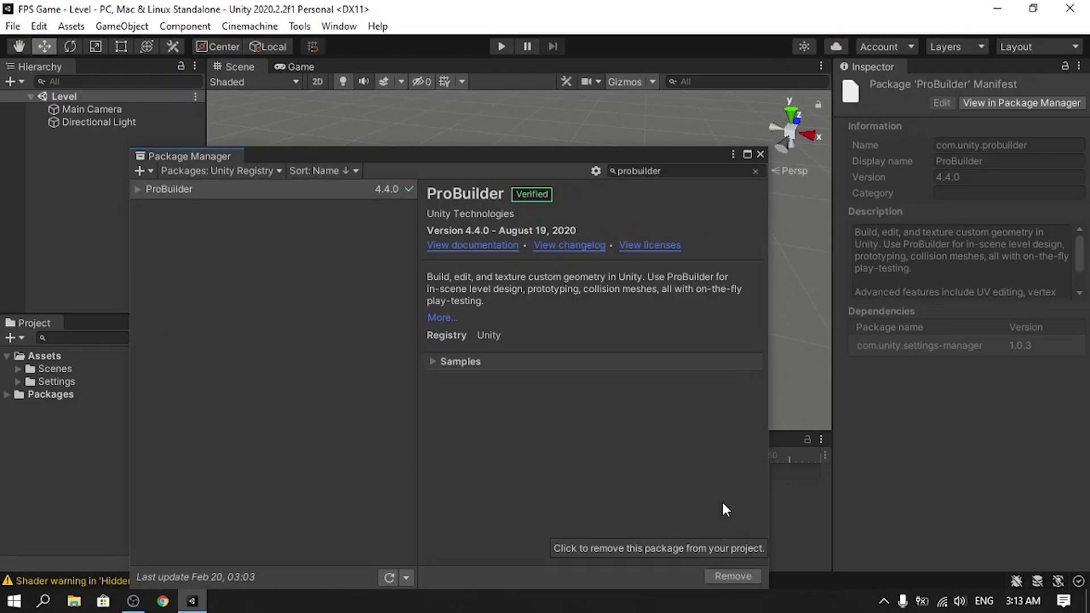
# Install the ProGrids preview package from the Unity Registry and close the Package Manager
pyautogui.click(671, 171)
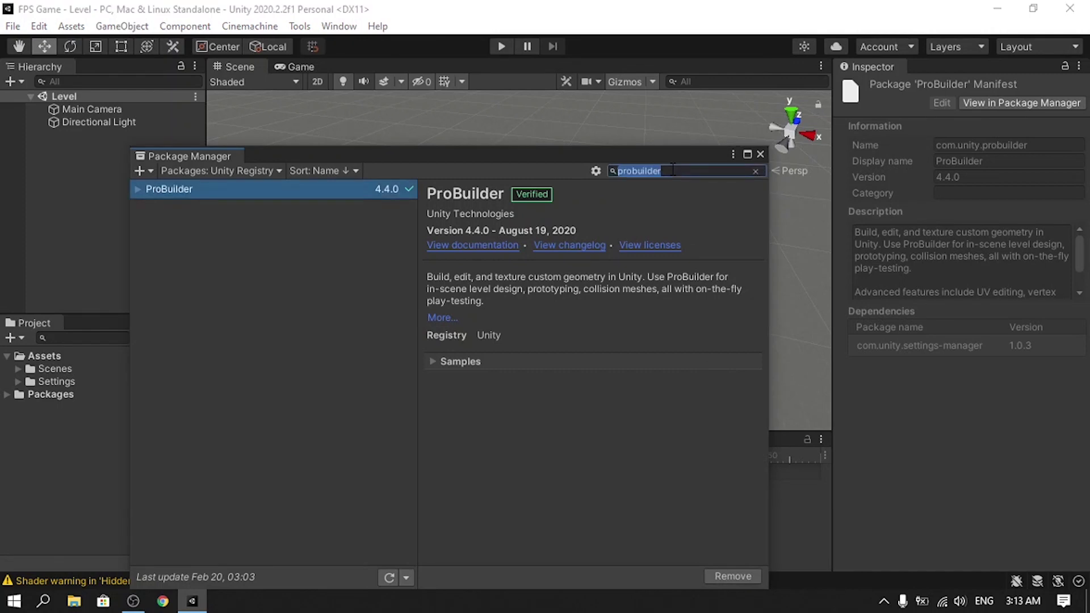
pyautogui.write('progrids')
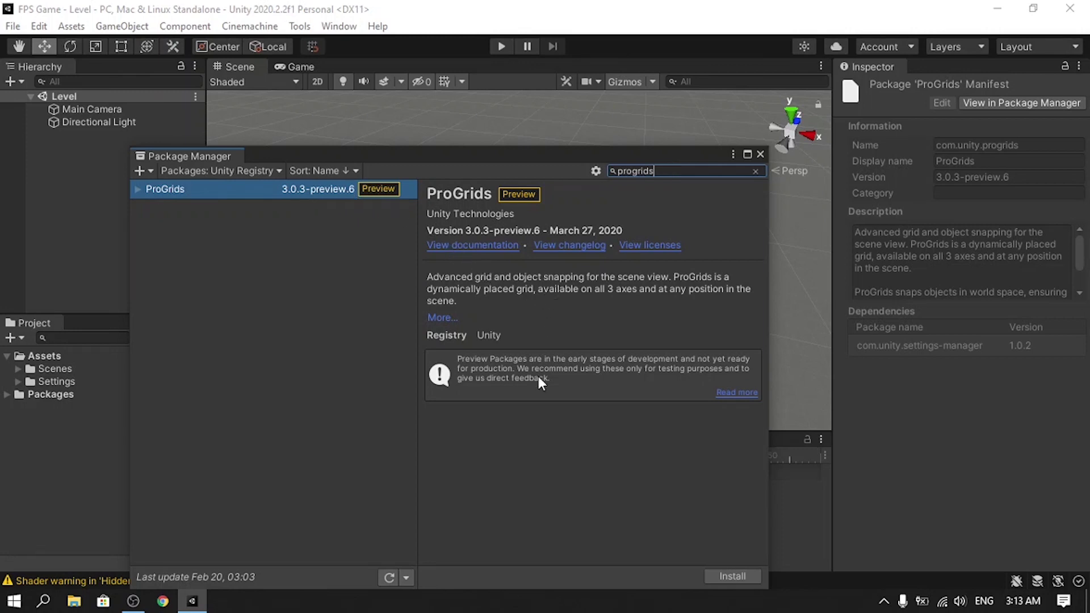
pyautogui.click(720, 570)
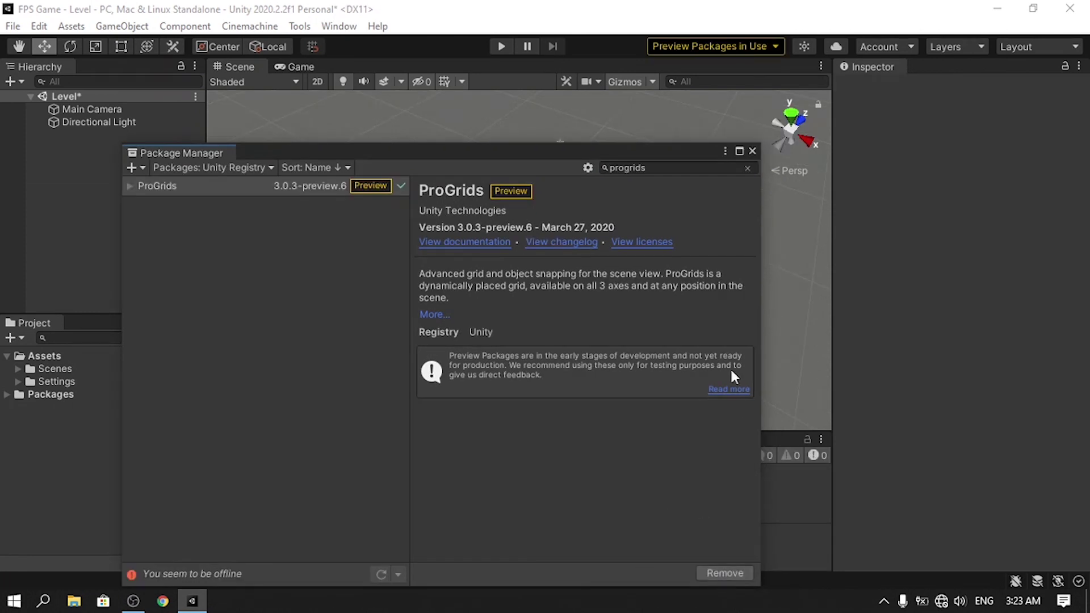
pyautogui.click(751, 152)
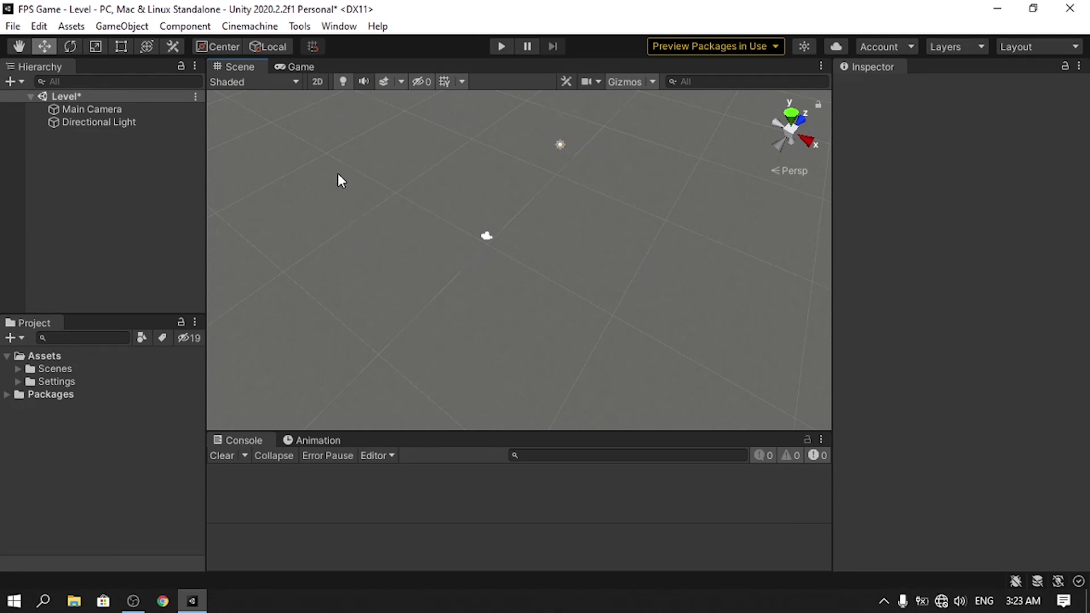
# Open the ProBuilder window and place it over the left part of the scene view
pyautogui.click(298, 26)
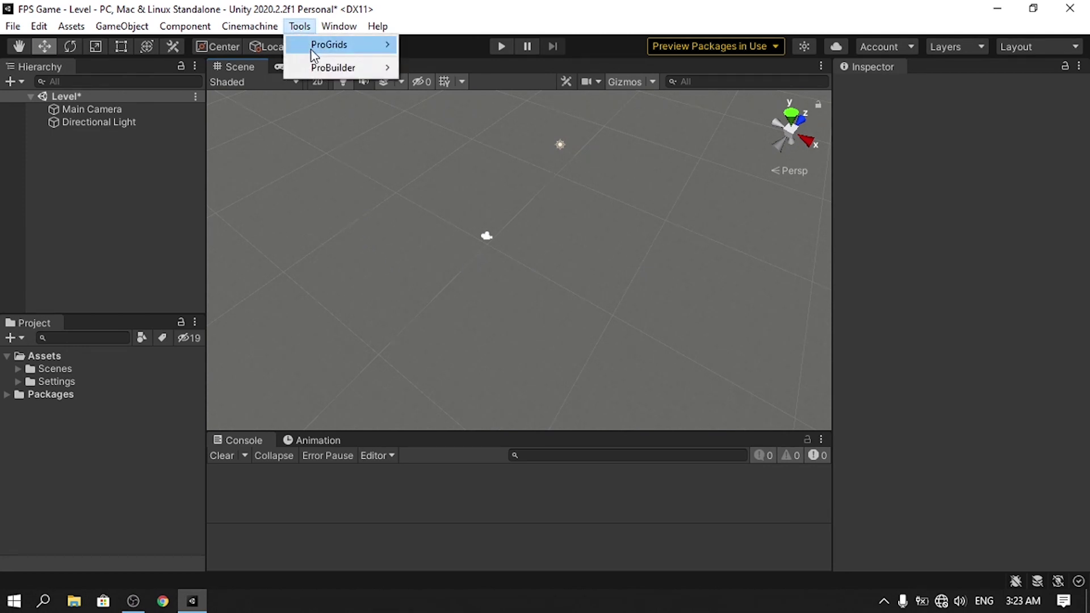
pyautogui.moveTo(320, 66)
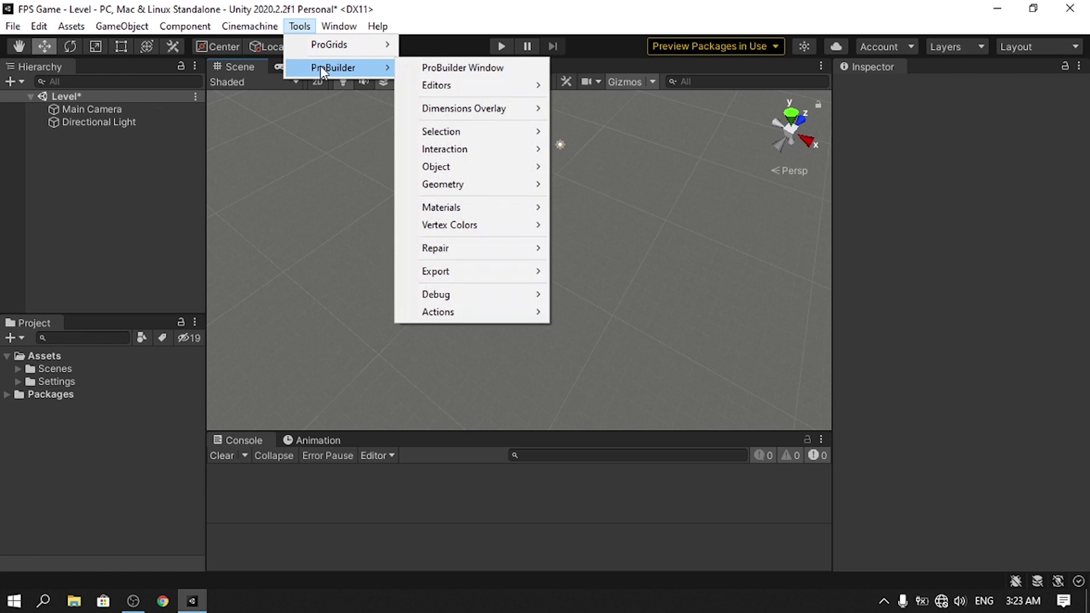
pyautogui.click(466, 67)
pyautogui.moveTo(652, 145); pyautogui.dragTo(302, 125)
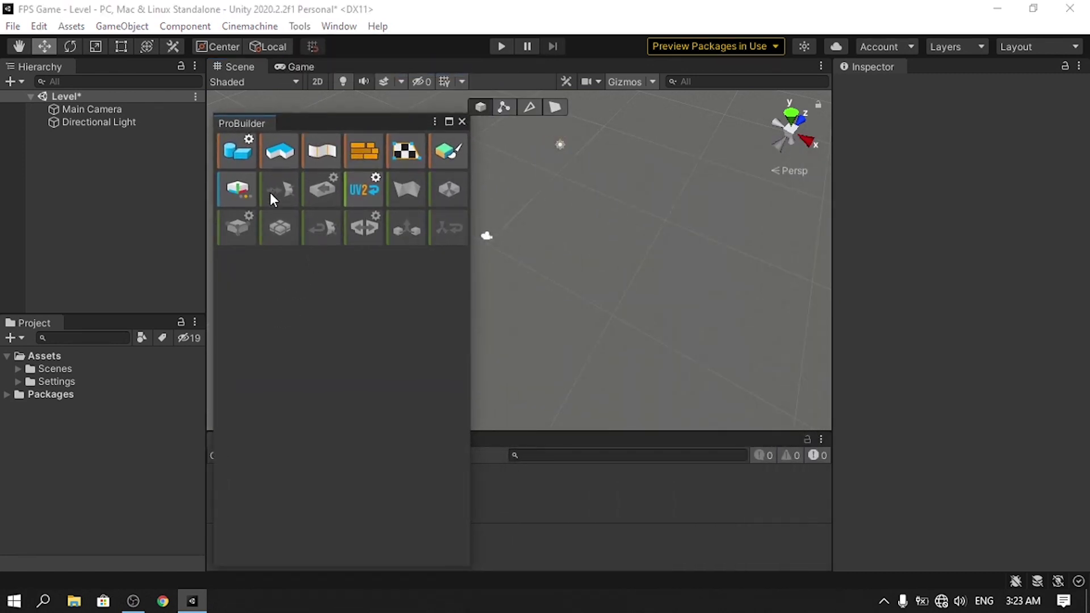
# Switch the ProBuilder window to text mode and return it to icon mode
pyautogui.rightClick(267, 287)
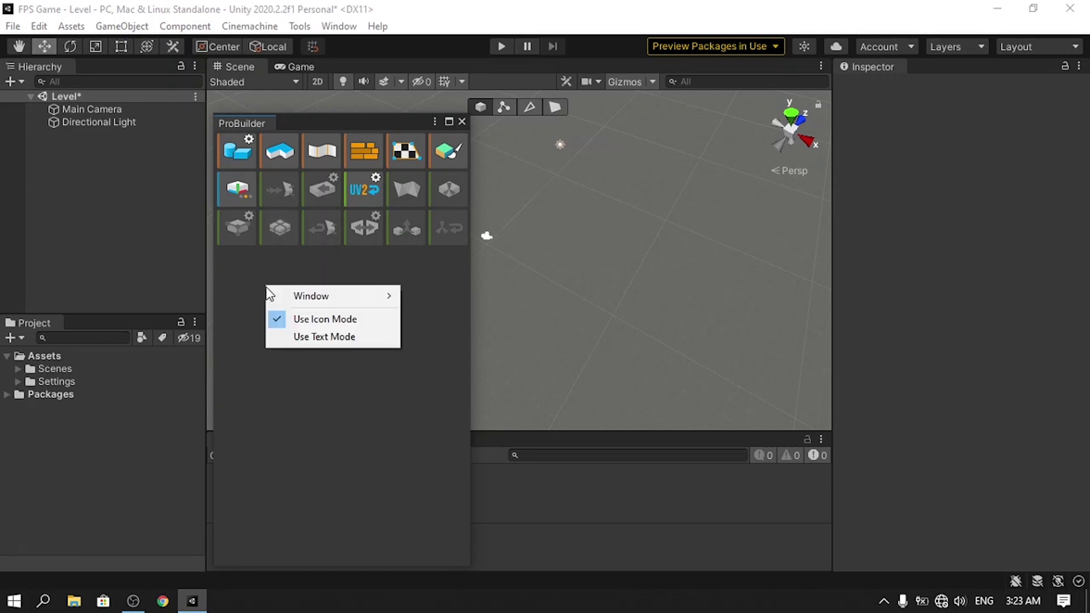
pyautogui.click(306, 338)
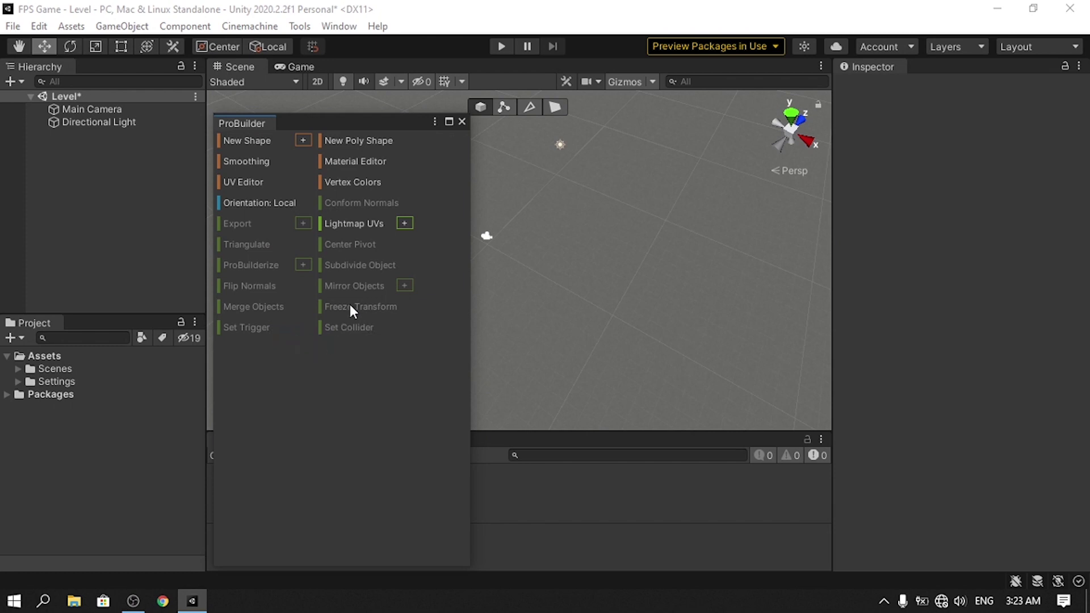
pyautogui.rightClick(270, 380)
pyautogui.click(316, 412)
# Move the ProBuilder window lower to clear the scene view and show the expanded ProGrids controls
pyautogui.moveTo(325, 119); pyautogui.dragTo(262, 308)
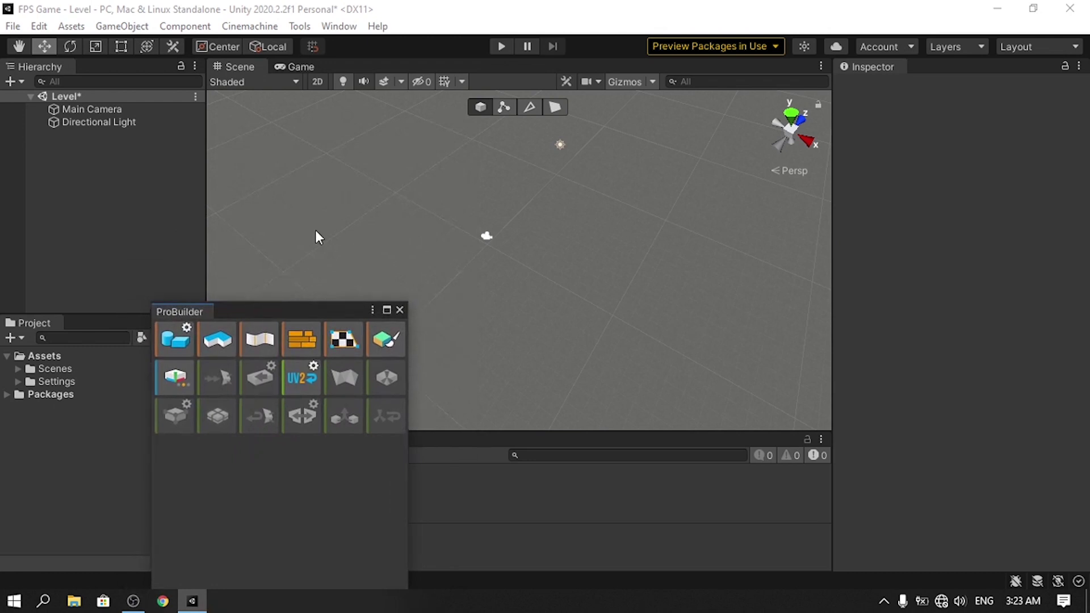
pyautogui.click(302, 27)
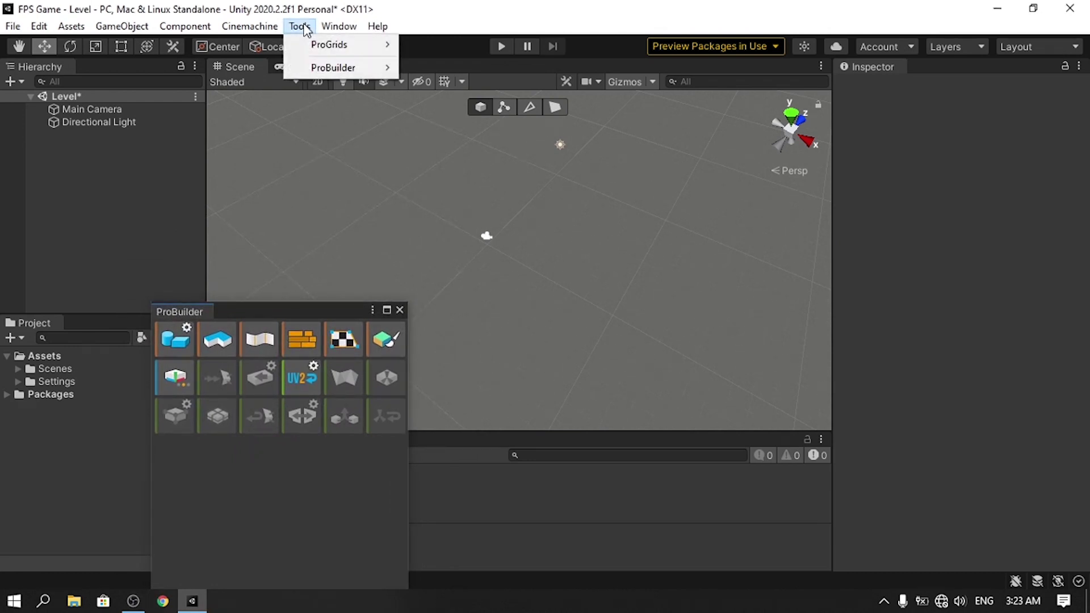
pyautogui.moveTo(328, 46)
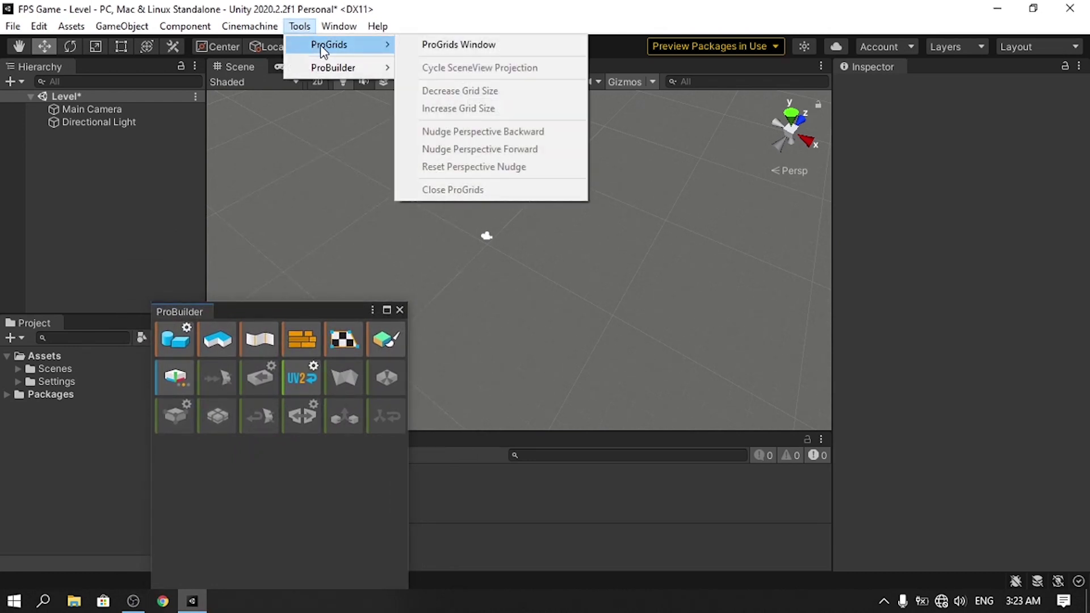
pyautogui.click(456, 45)
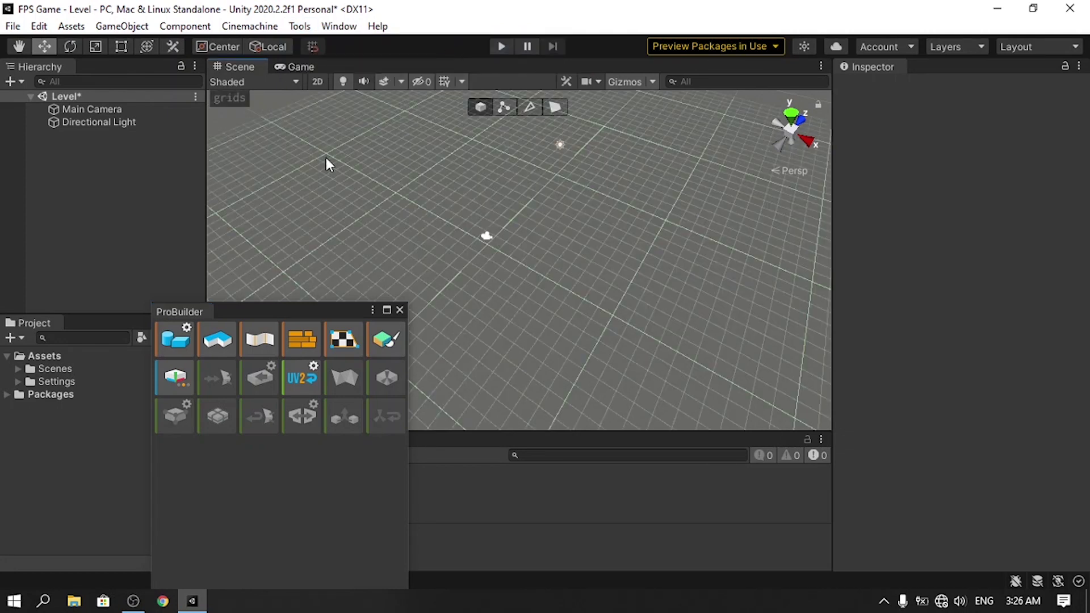
pyautogui.click(227, 98)
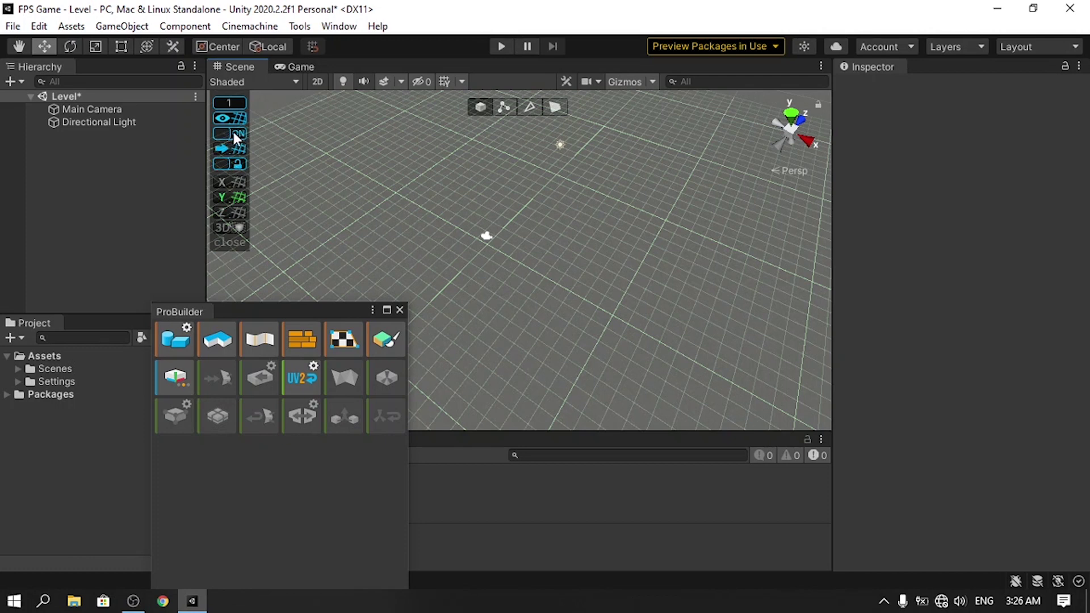
# Examine the ProGrids snapping toggle and the Snap Value in the snap settings
pyautogui.click(233, 134)
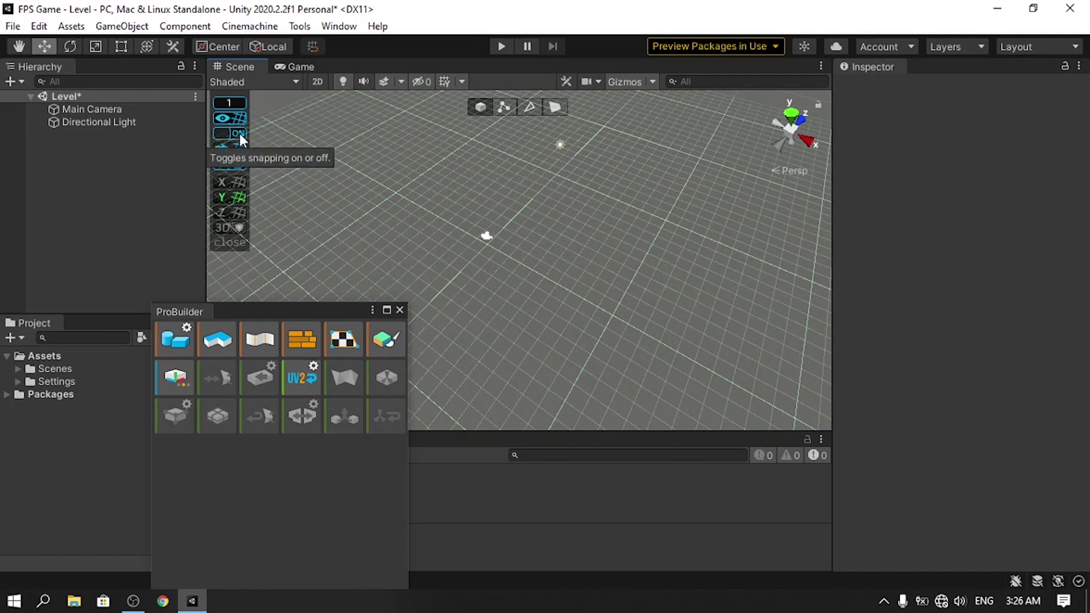
pyautogui.click(234, 97)
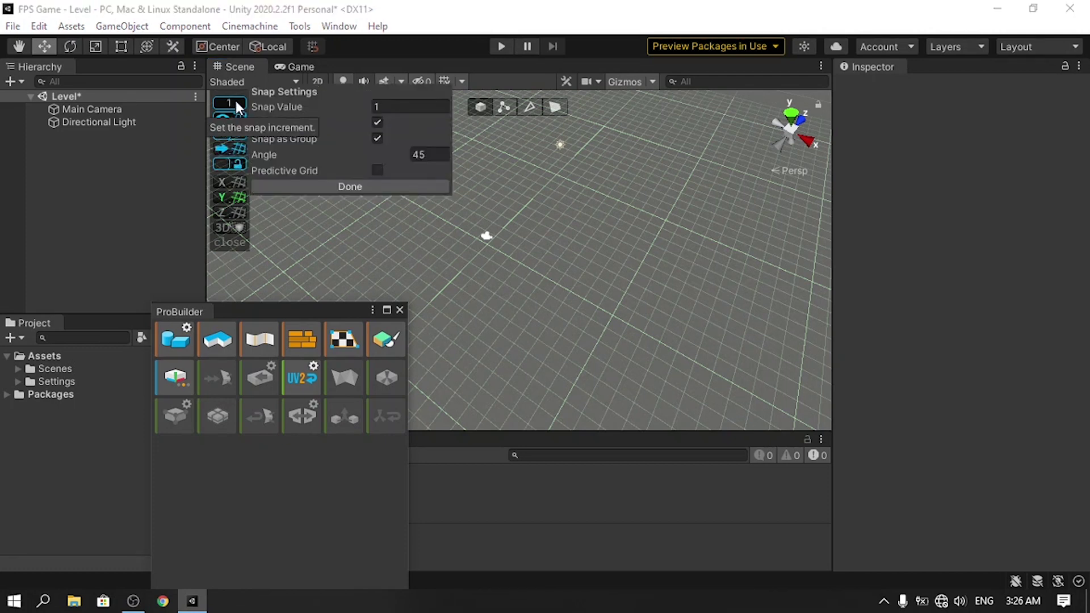
pyautogui.click(409, 107)
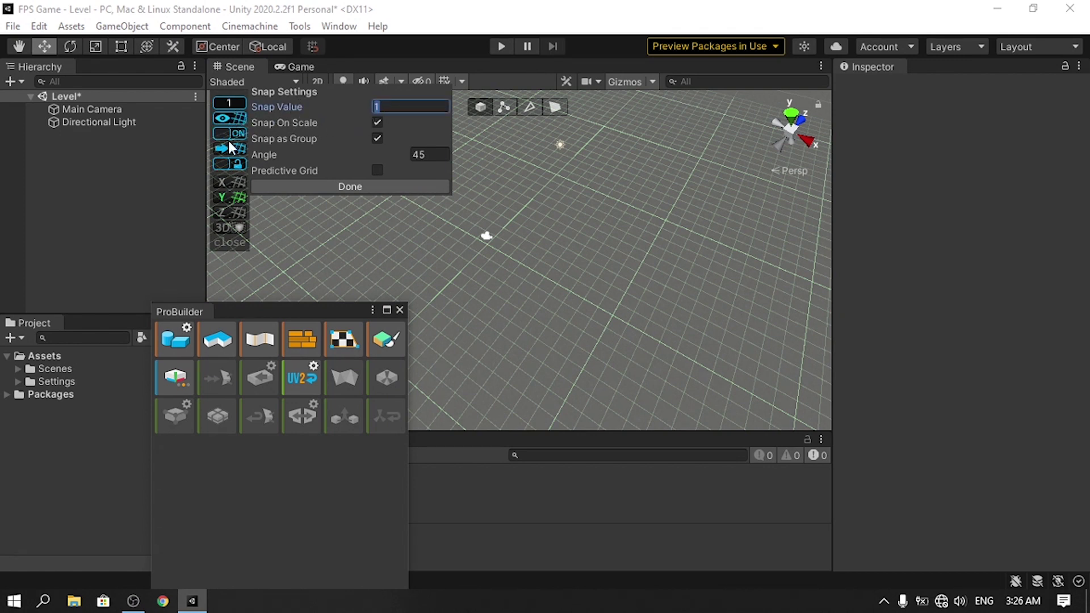
# Try the ProGrids grid on the other axis planes and return it to the Y plane
pyautogui.click(232, 199)
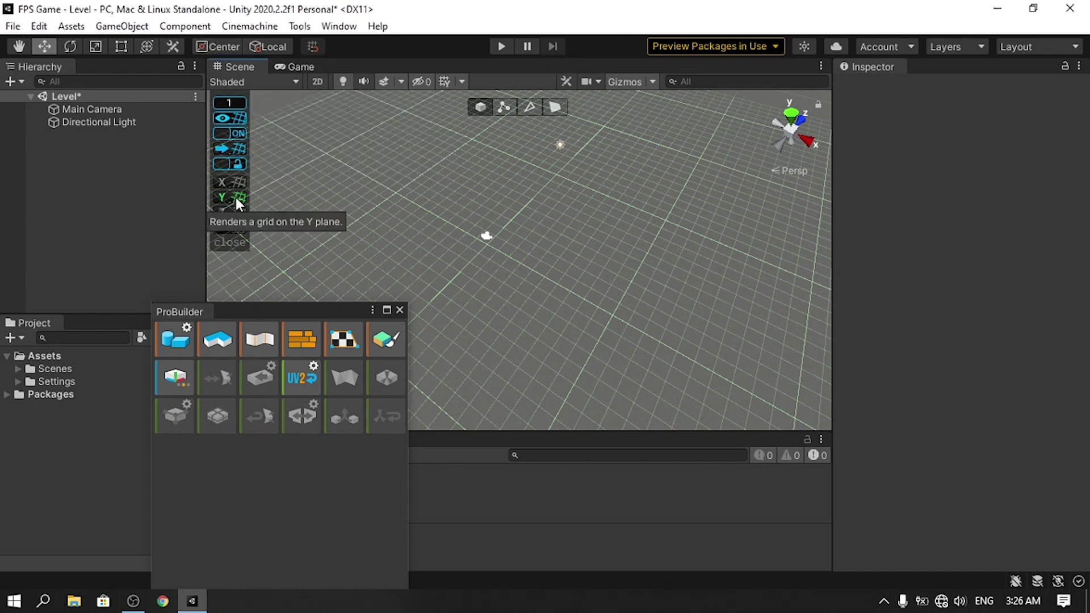
pyautogui.click(233, 181)
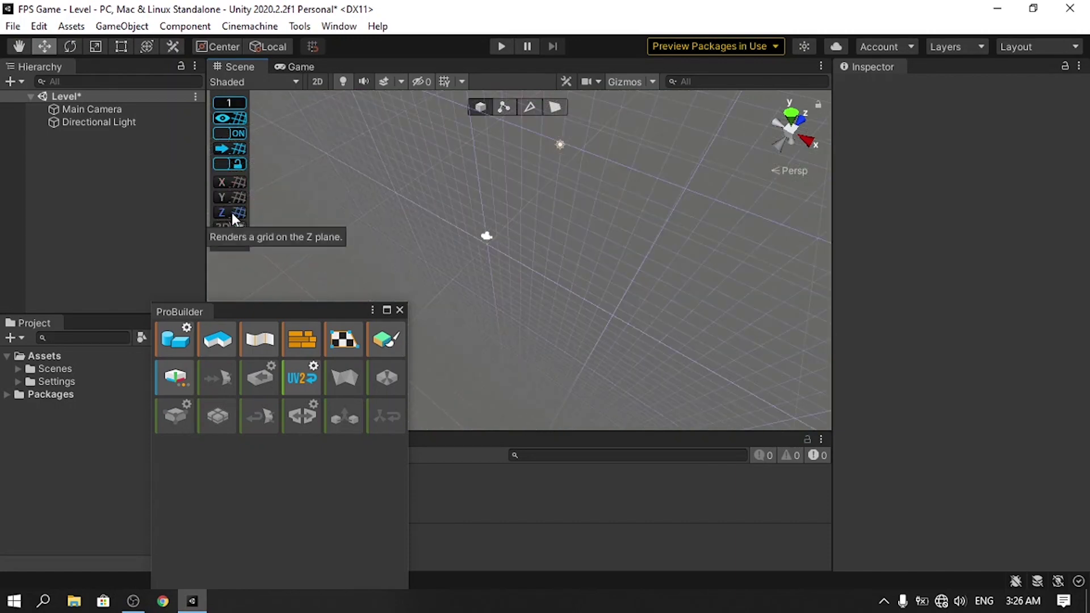
pyautogui.click(232, 193)
# Move the ProBuilder window aside and build a ProBuilder cube sized X 40, Y 1, Z 60 as a floor
pyautogui.moveTo(364, 219); pyautogui.dragTo(386, 232, button='right')
pyautogui.moveTo(388, 238); pyautogui.dragTo(459, 273, button='middle')
pyautogui.moveTo(499, 302); pyautogui.dragTo(477, 248, button='middle')
pyautogui.moveTo(279, 312); pyautogui.dragTo(420, 285)
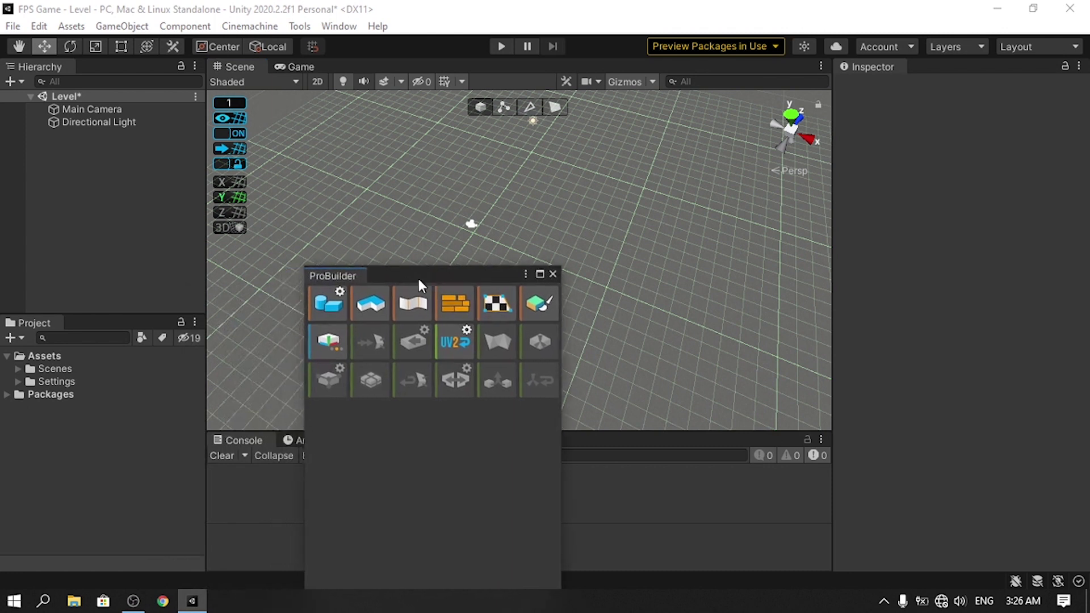
pyautogui.click(338, 304)
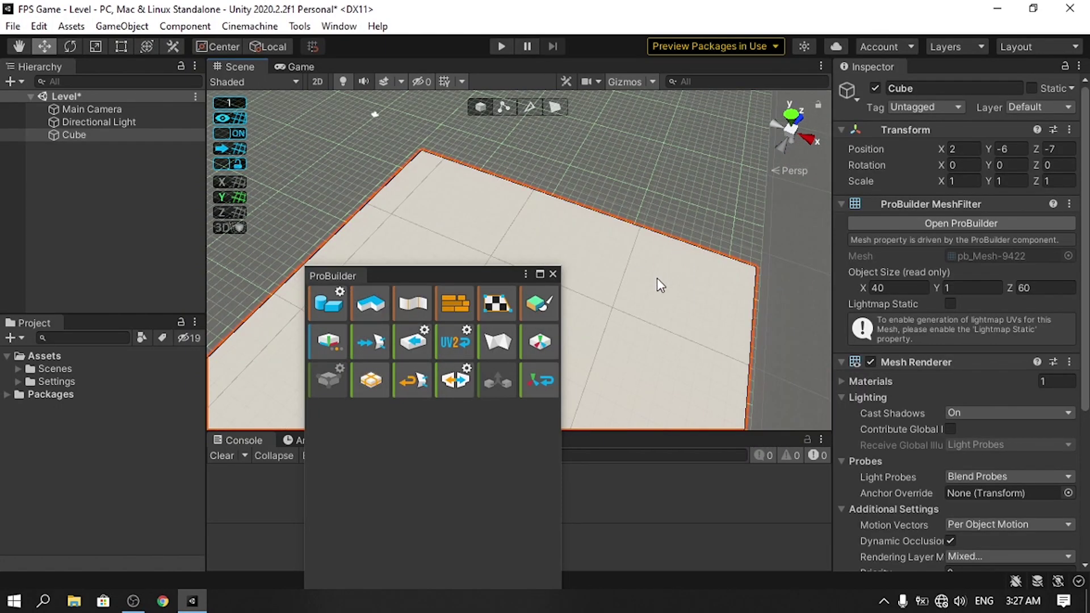
pyautogui.press('q')
pyautogui.moveTo(624, 209); pyautogui.dragTo(618, 183, button='middle')
pyautogui.scroll(-2, 589, 216)
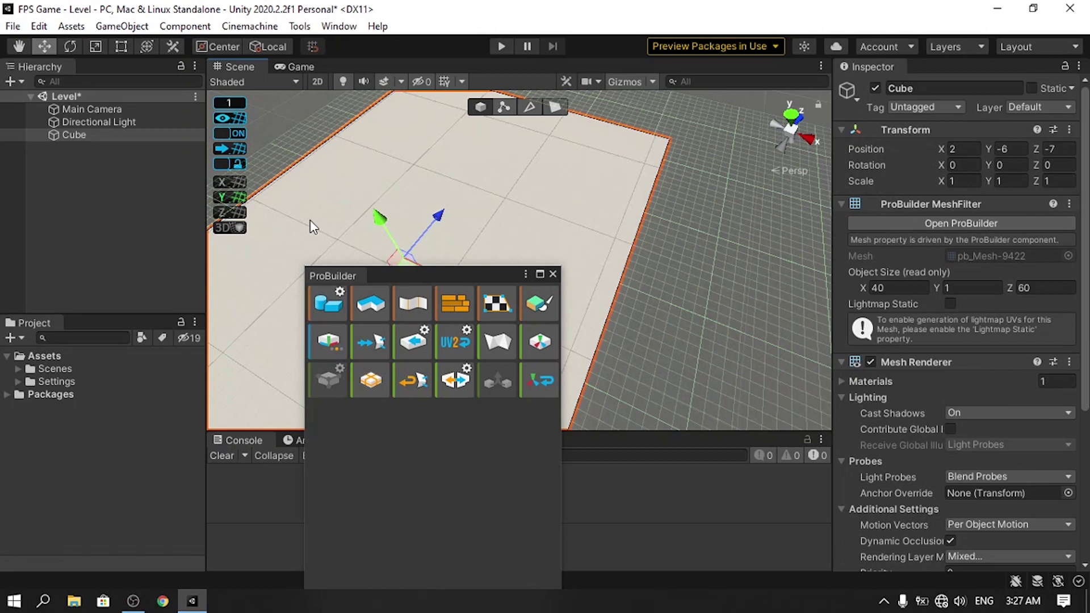
# Delete the existing floor cube and start a new ProBuilder shape to replace it
pyautogui.press('Delete')
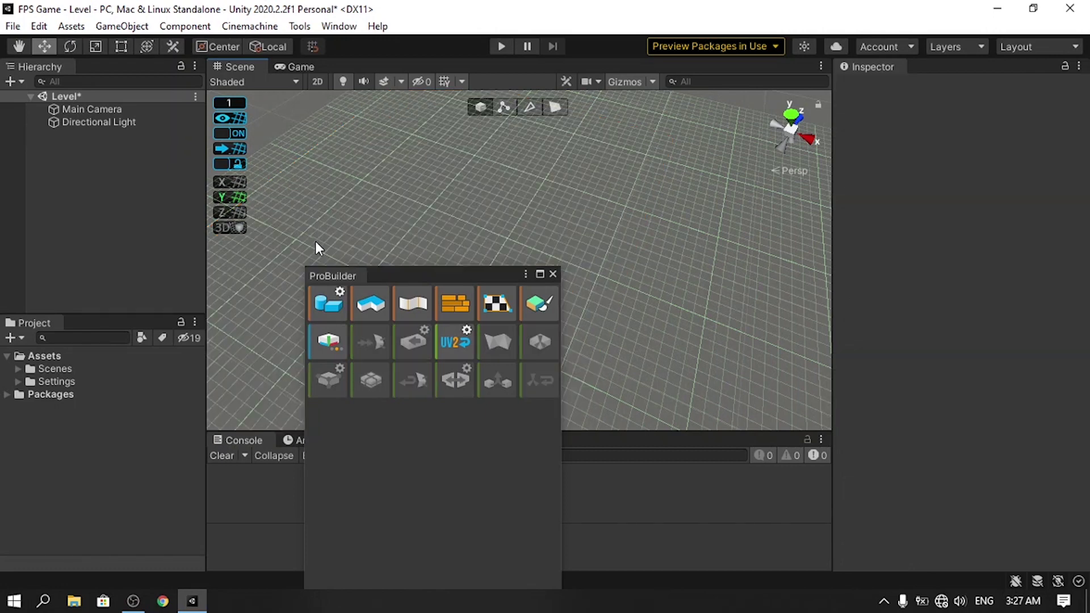
pyautogui.click(329, 304)
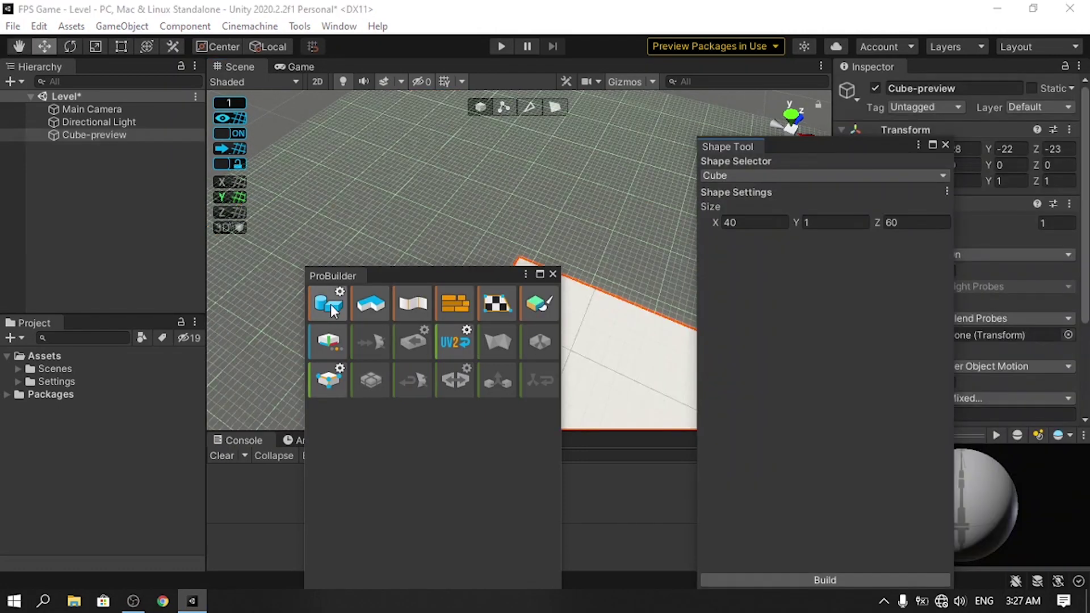
pyautogui.moveTo(565, 211); pyautogui.dragTo(397, 113, button='middle')
pyautogui.scroll(-5, 628, 210)
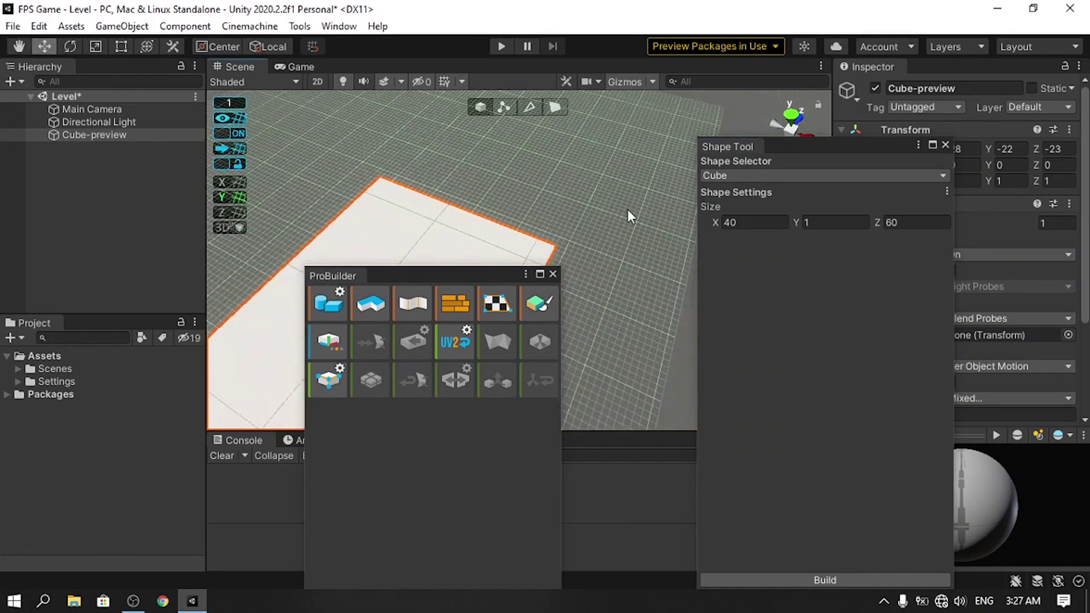
pyautogui.moveTo(563, 216); pyautogui.dragTo(668, 206, button='middle')
pyautogui.moveTo(495, 226); pyautogui.dragTo(494, 193, button='middle')
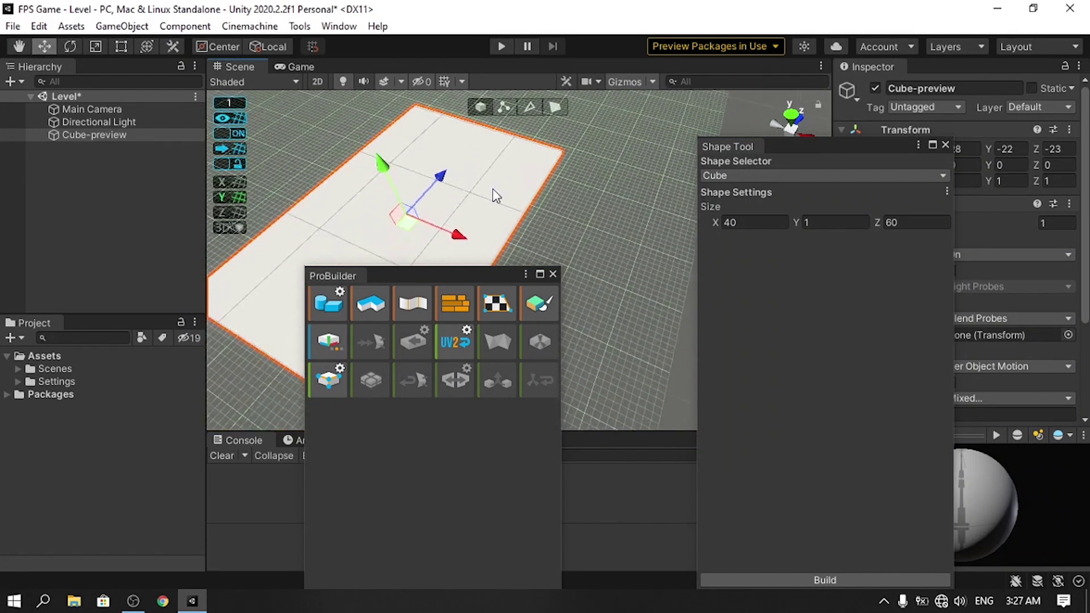
# Try the Stair shape for the new ProBuilder object and switch the shape back to Cube
pyautogui.click(727, 178)
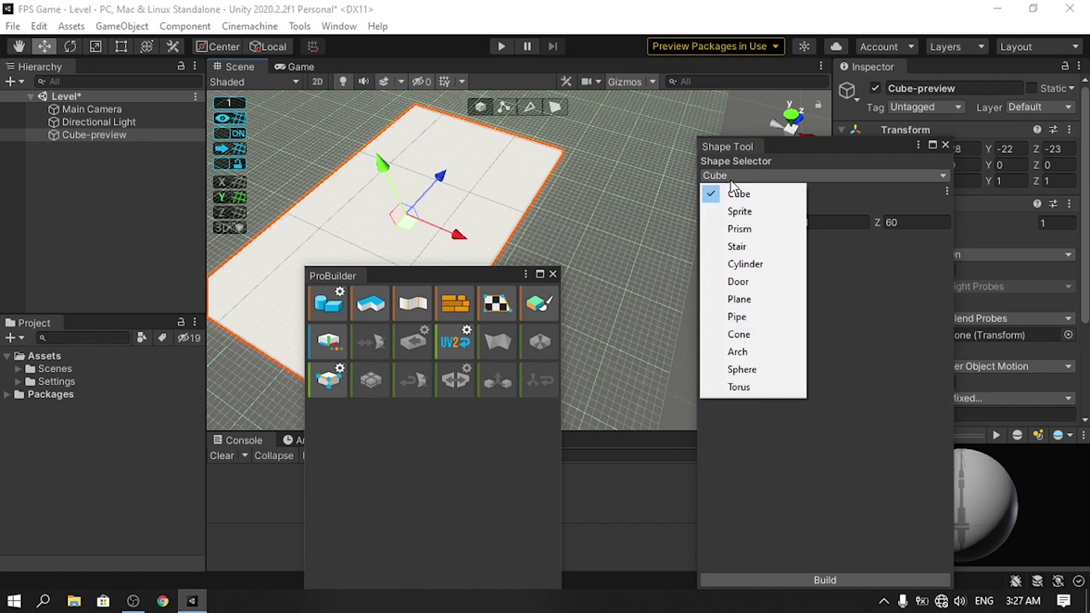
pyautogui.click(738, 246)
pyautogui.moveTo(523, 194); pyautogui.dragTo(548, 250, button='middle')
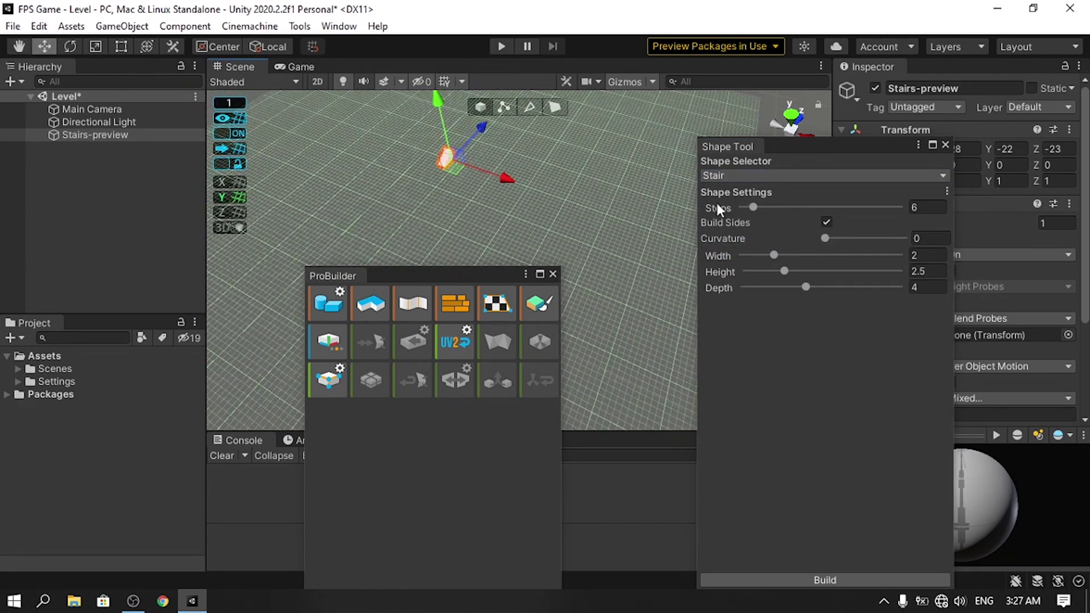
pyautogui.click(732, 175)
pyautogui.click(736, 194)
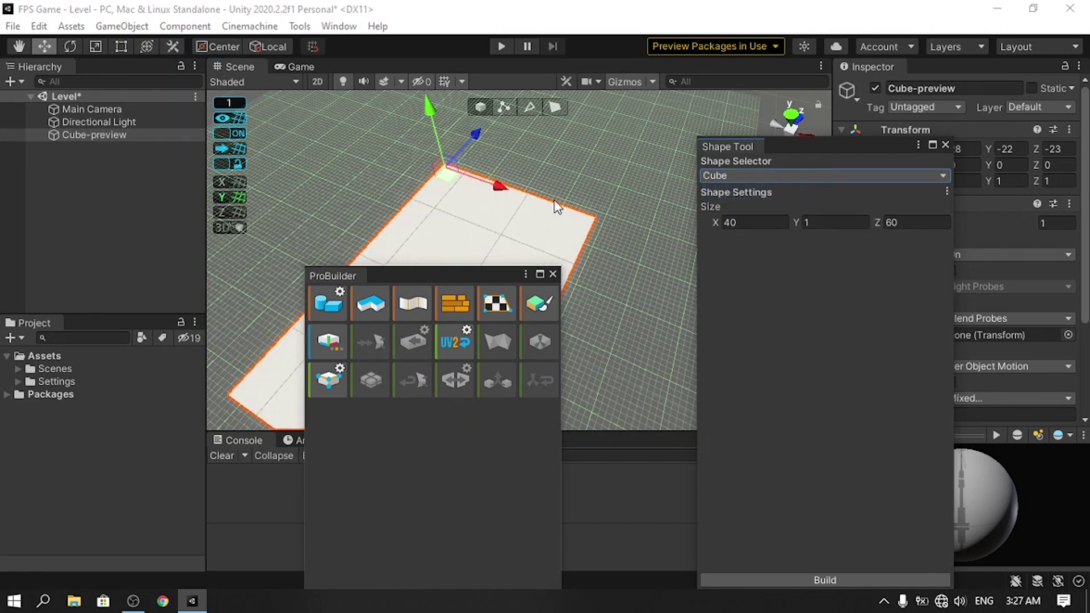
# Build the ProBuilder floor cube at size X 40, Y 1, Z 60, close the Shape Tool and select the new cube
pyautogui.scroll(3, 593, 258)
pyautogui.moveTo(592, 258); pyautogui.dragTo(551, 185, button='middle')
pyautogui.scroll(-5, 551, 185)
pyautogui.click(740, 223)
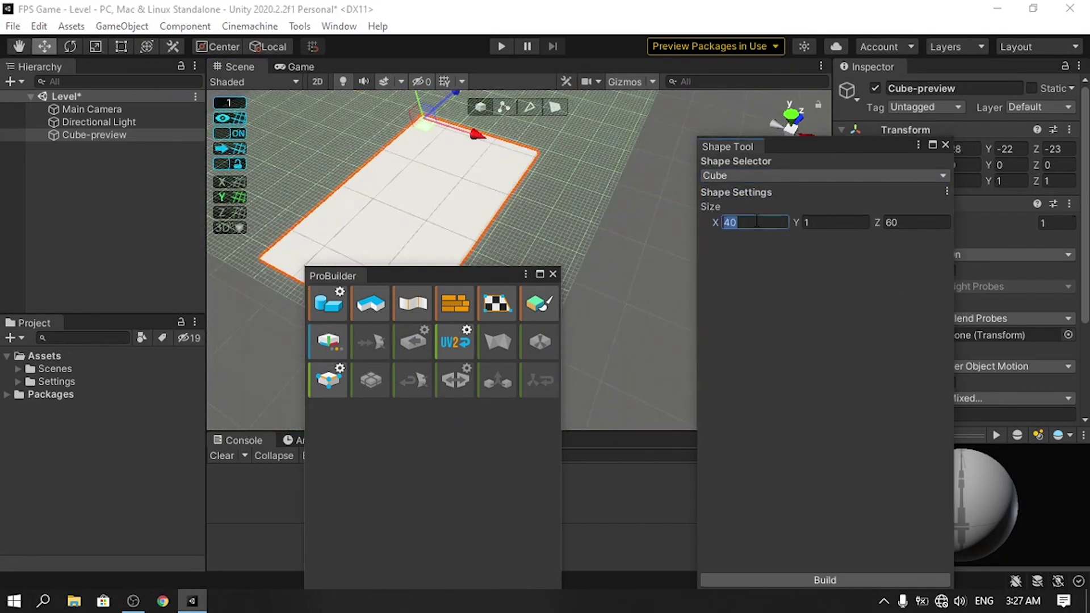
pyautogui.click(907, 222)
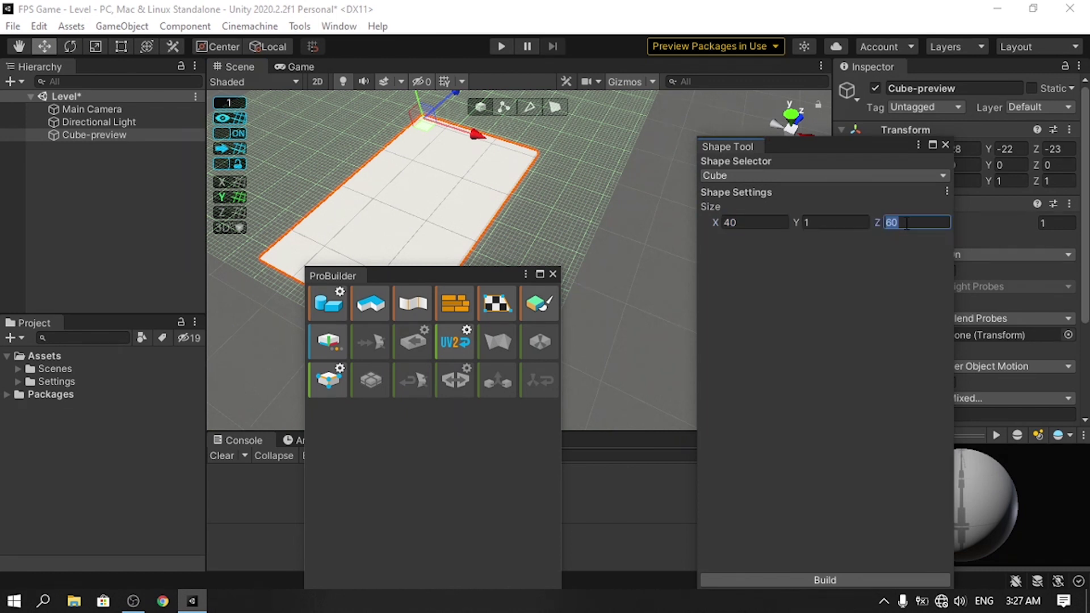
pyautogui.click(839, 222)
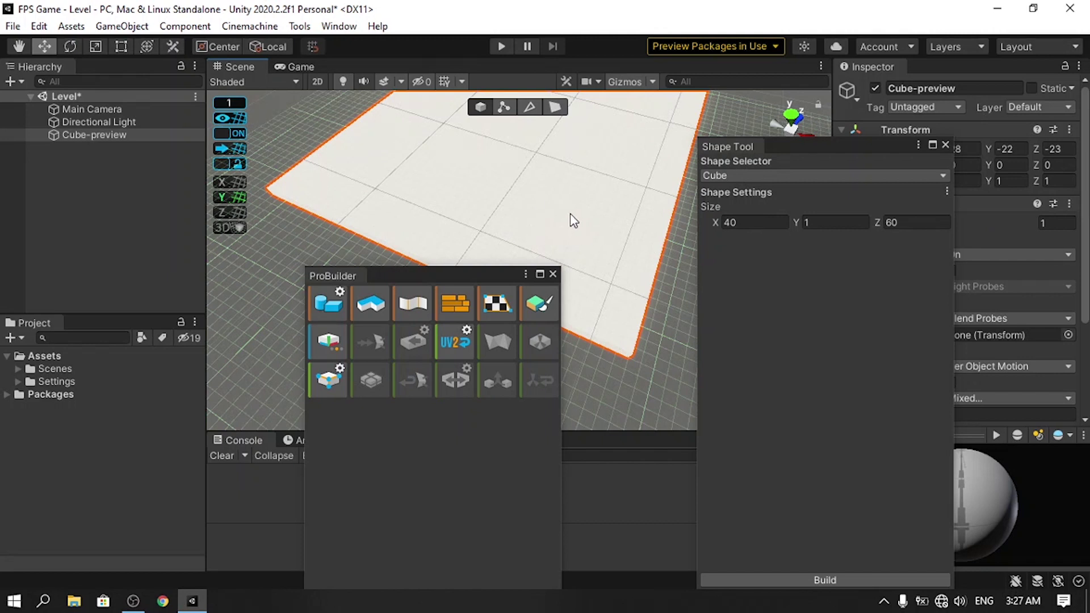
pyautogui.click(822, 581)
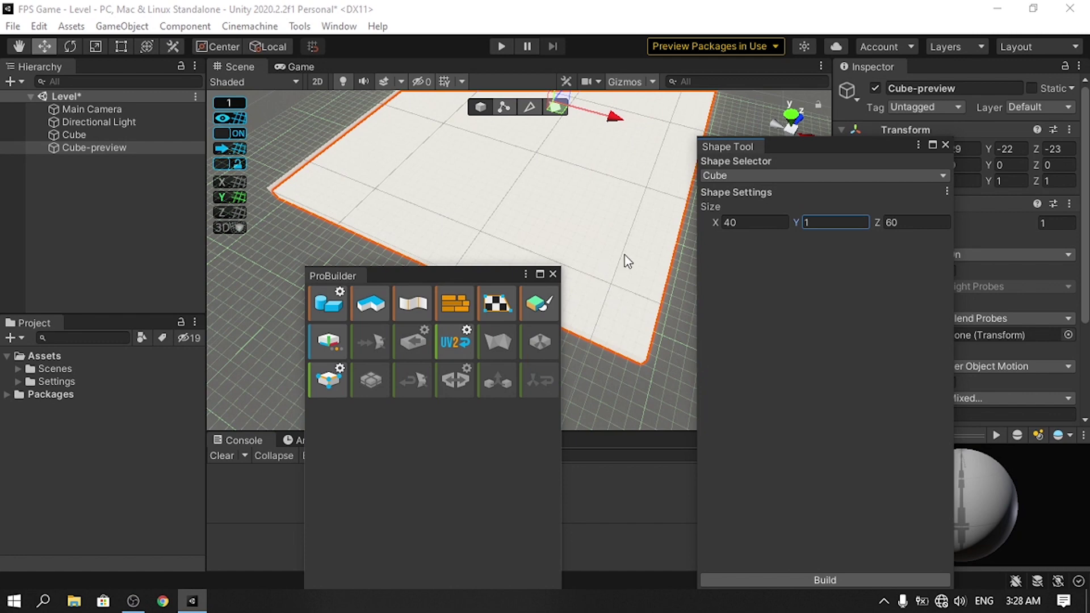
pyautogui.click(945, 144)
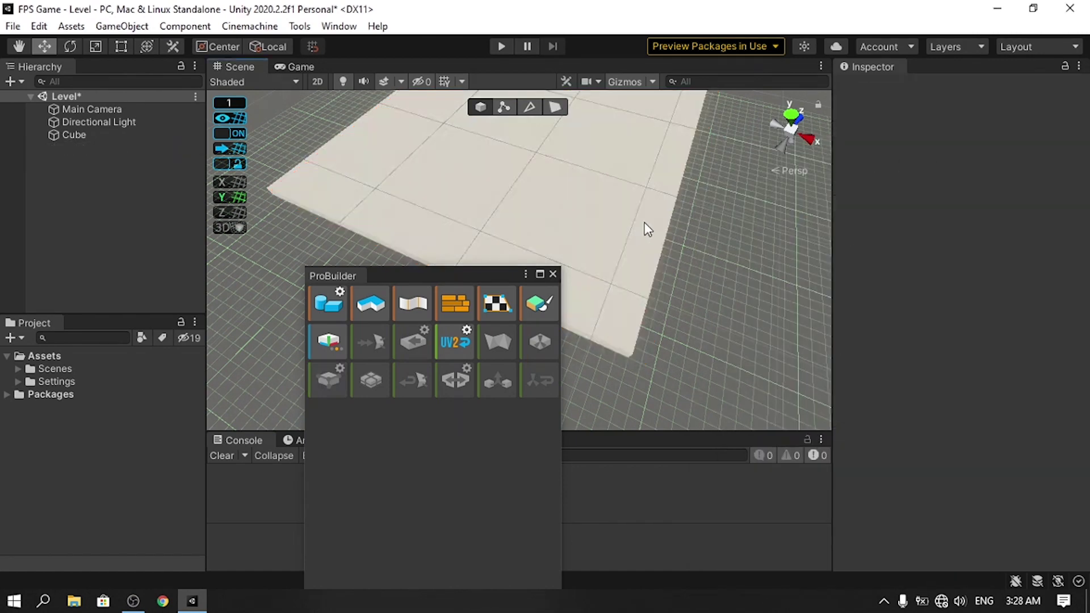
pyautogui.click(636, 227)
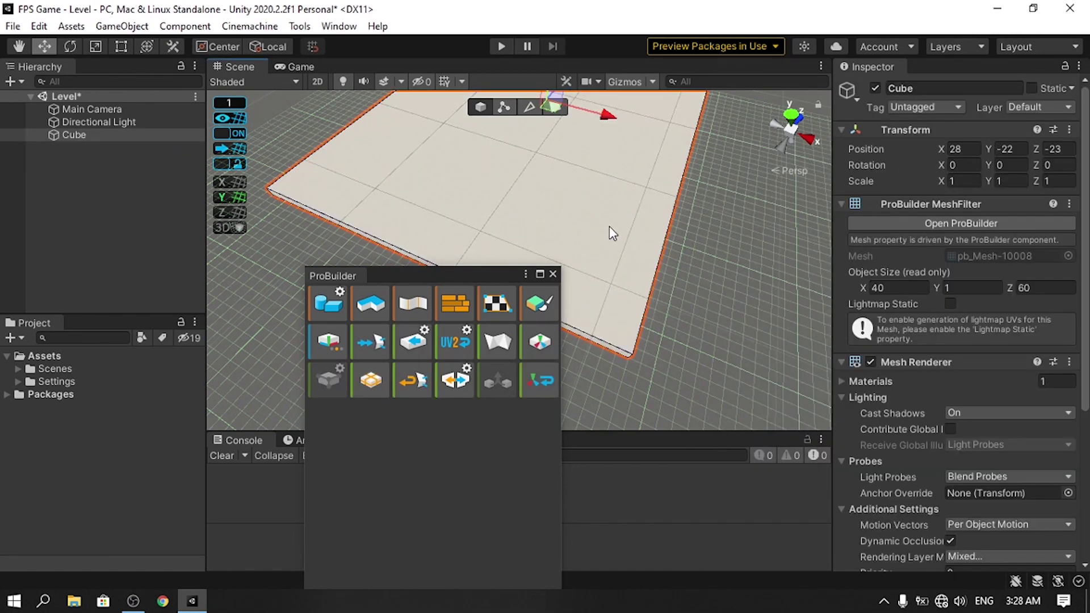
# Create a folder named Materials in the project's Assets
pyautogui.rightClick(45, 356)
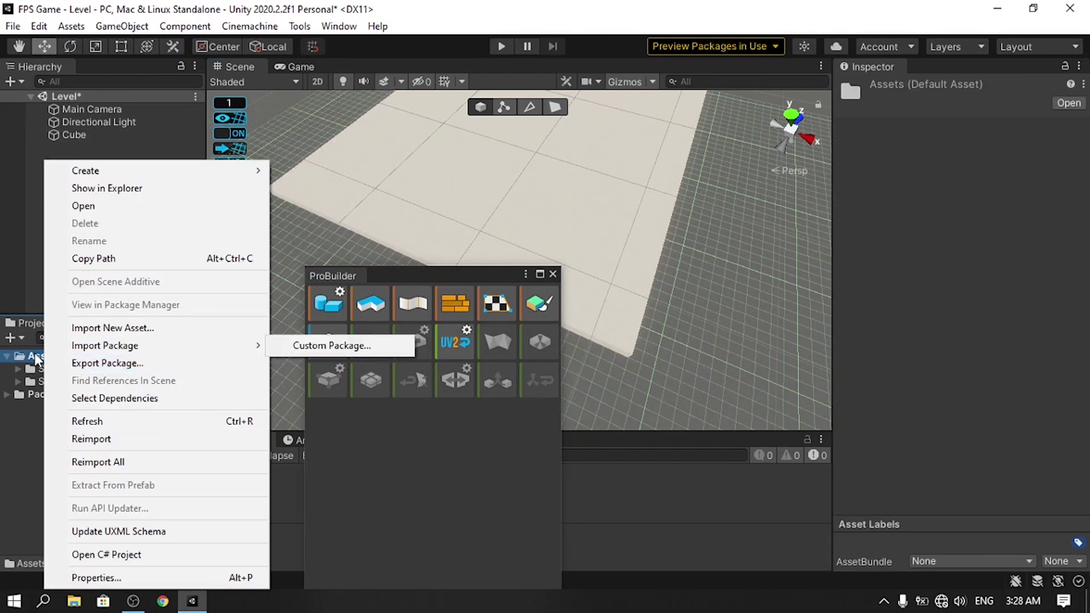
pyautogui.moveTo(116, 173)
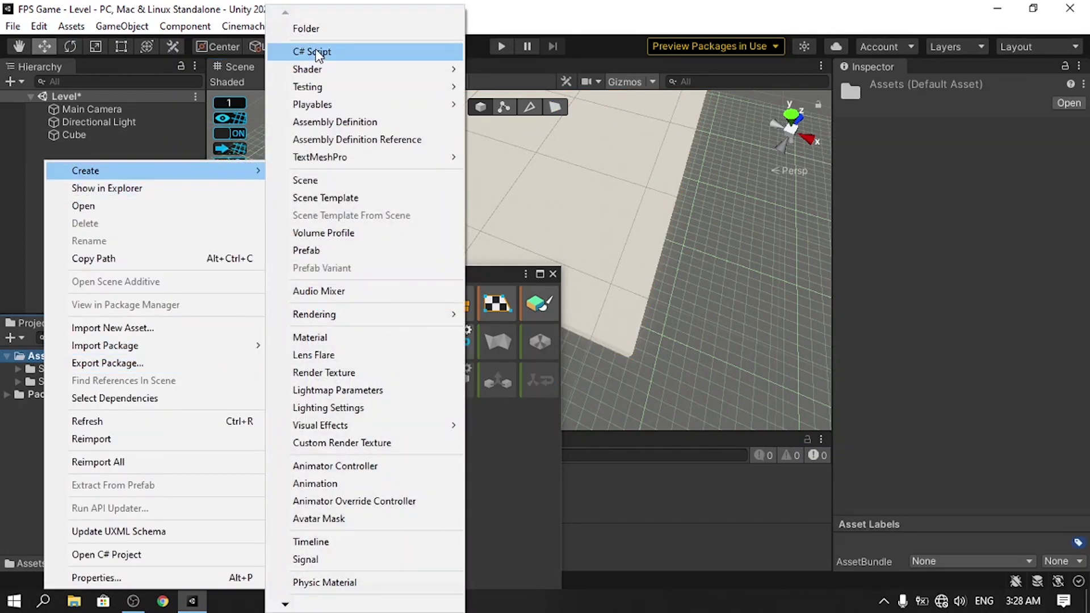
pyautogui.click(316, 29)
pyautogui.write('Materials')
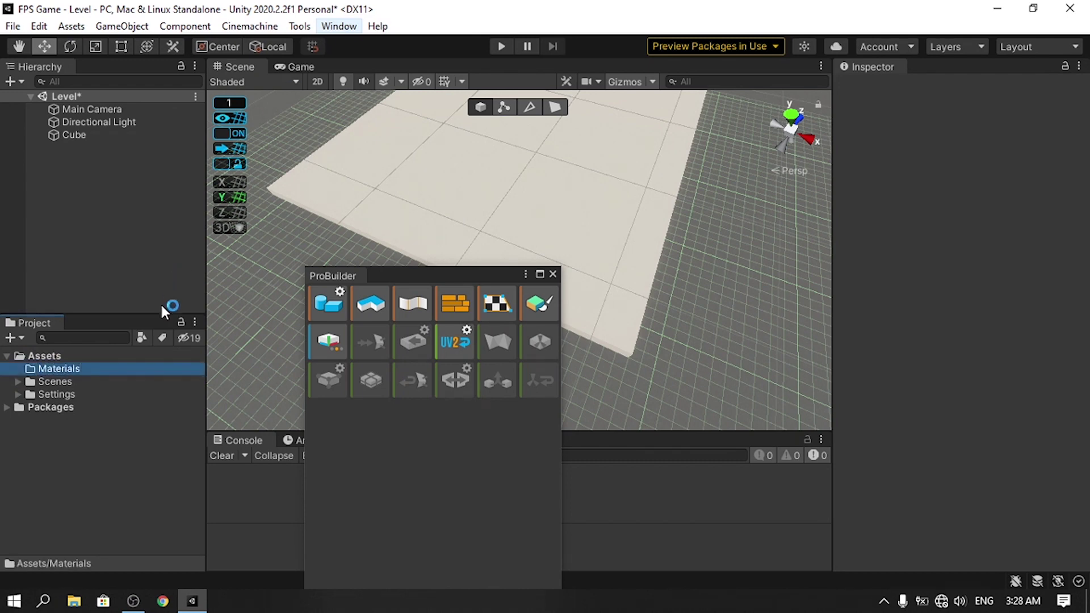
# Create a material named Default in the Materials folder and apply it to the floor cube
pyautogui.rightClick(84, 367)
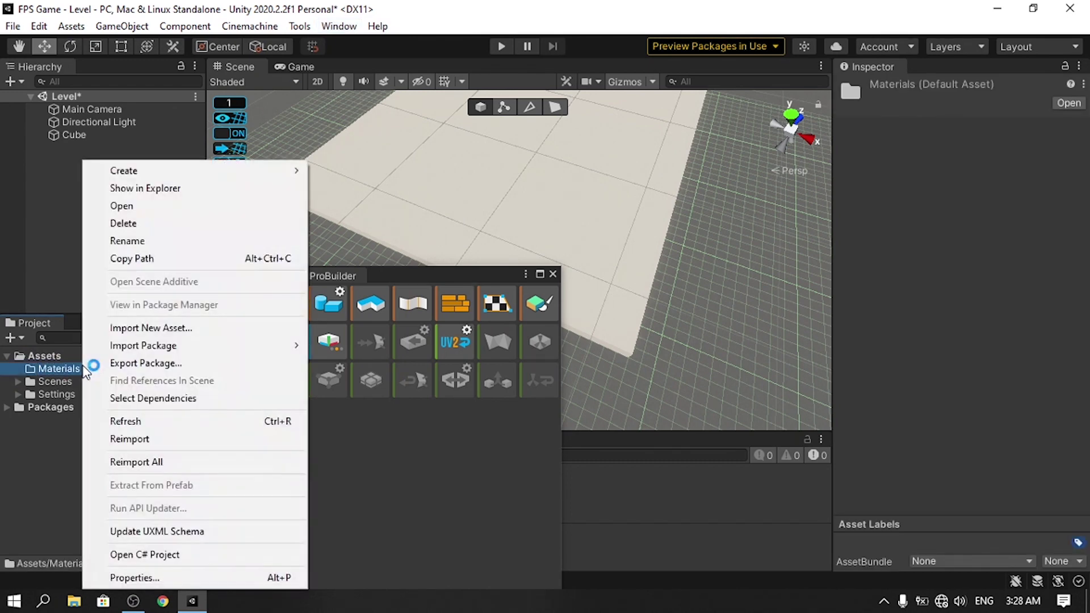
pyautogui.moveTo(207, 174)
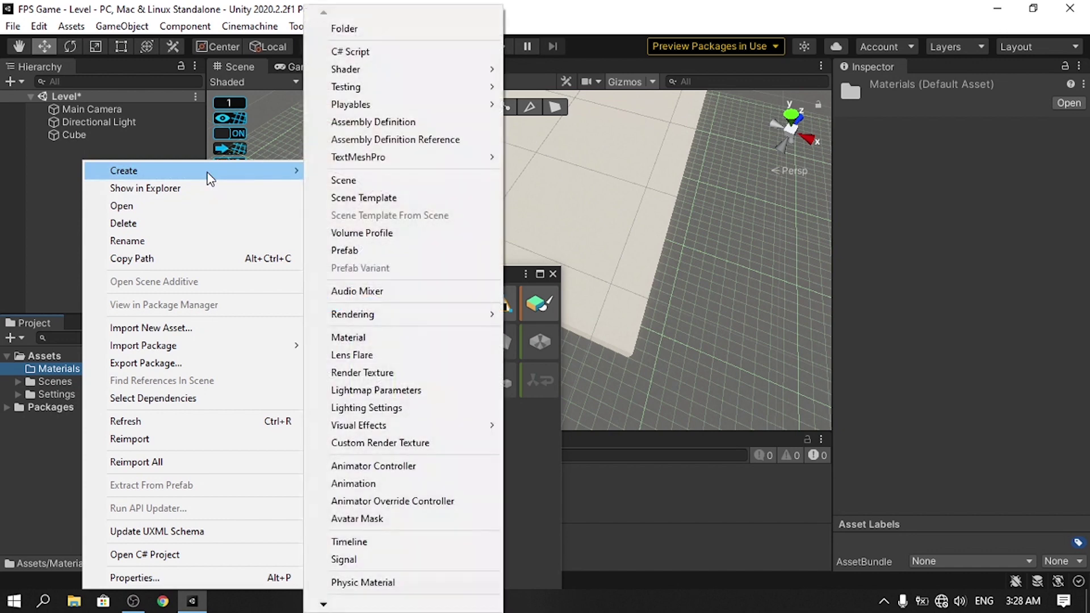
pyautogui.click(350, 338)
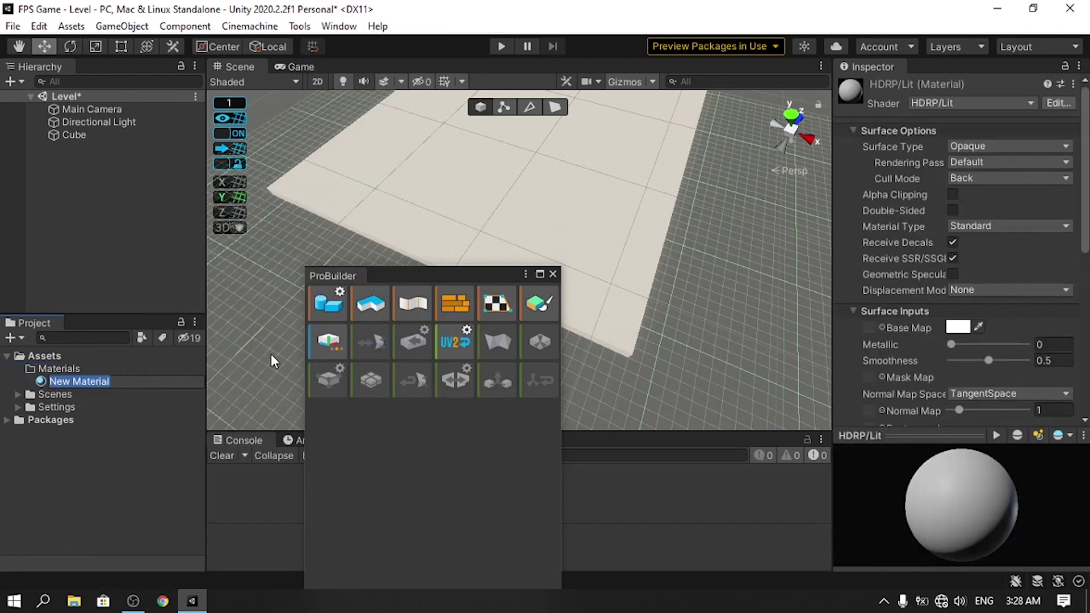
pyautogui.write('Default')
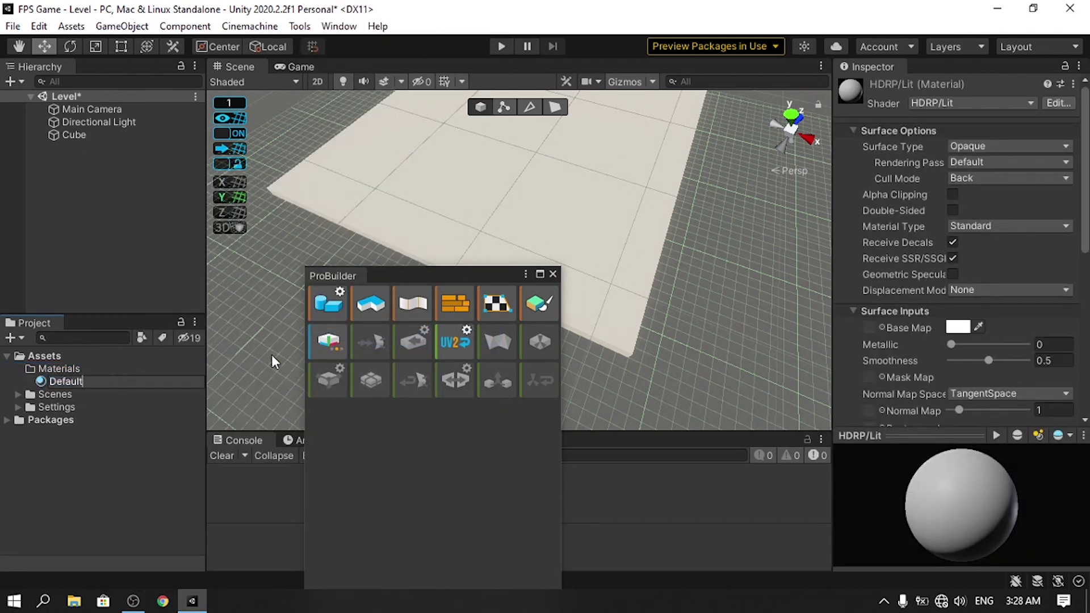
pyautogui.press('Return')
pyautogui.moveTo(84, 381); pyautogui.dragTo(411, 210)
pyautogui.moveTo(596, 212); pyautogui.dragTo(533, 231, button='middle')
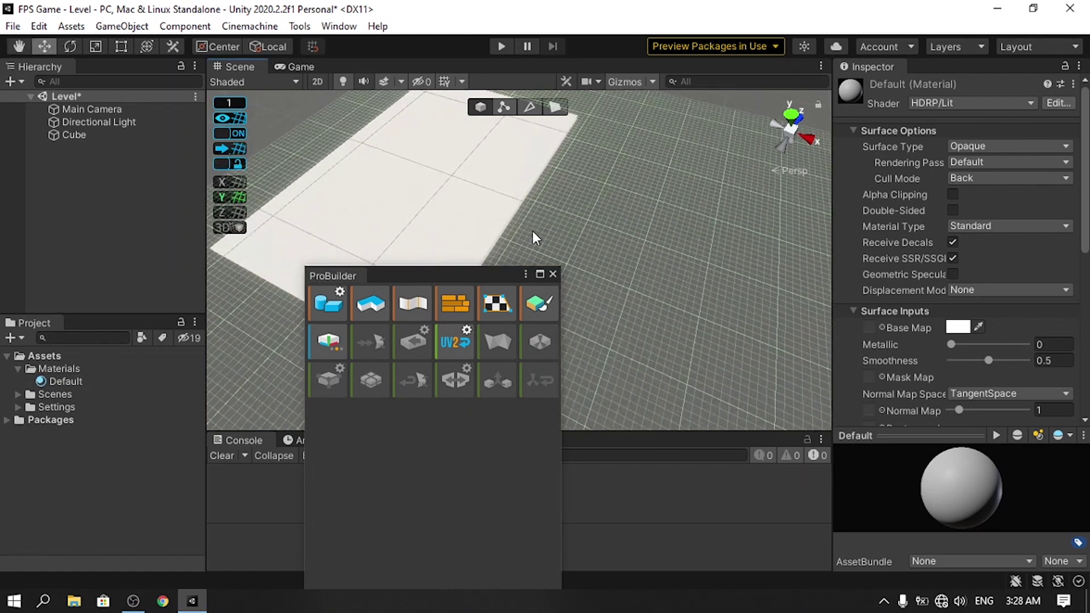
# Examine the Default material's surface inputs, including its base map colour
pyautogui.click(79, 379)
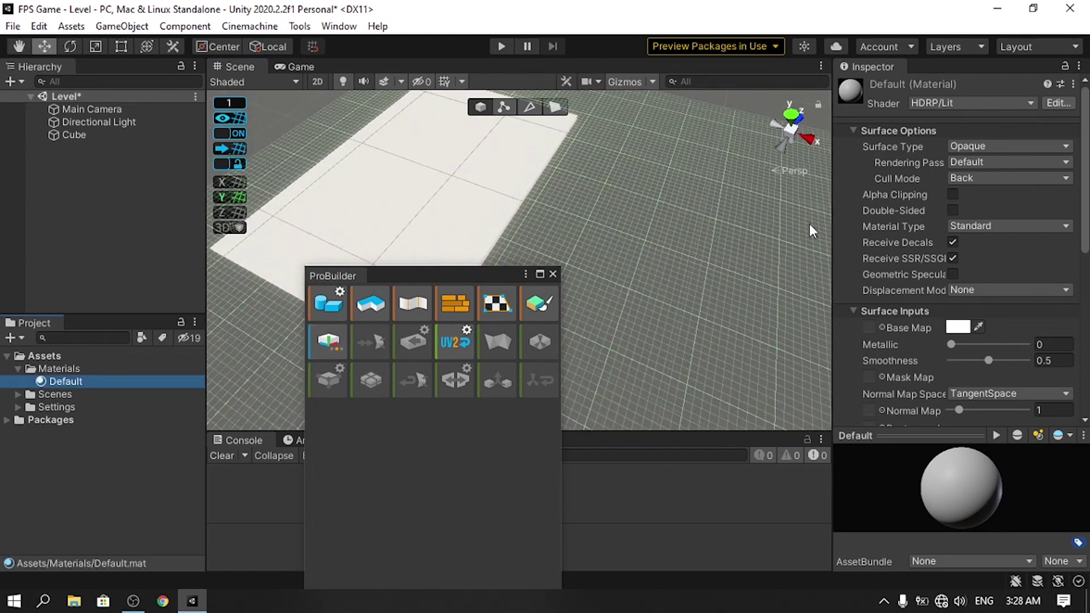
pyautogui.scroll(-5, 899, 199)
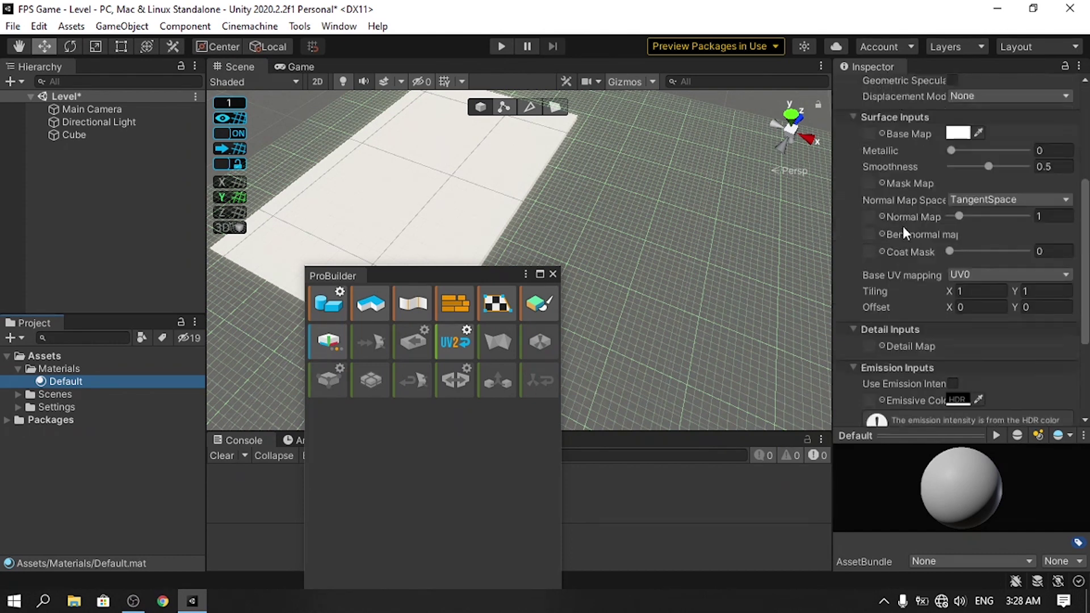
pyautogui.scroll(4, 920, 245)
pyautogui.click(957, 277)
pyautogui.click(983, 293)
pyautogui.click(1029, 224)
pyautogui.click(1074, 192)
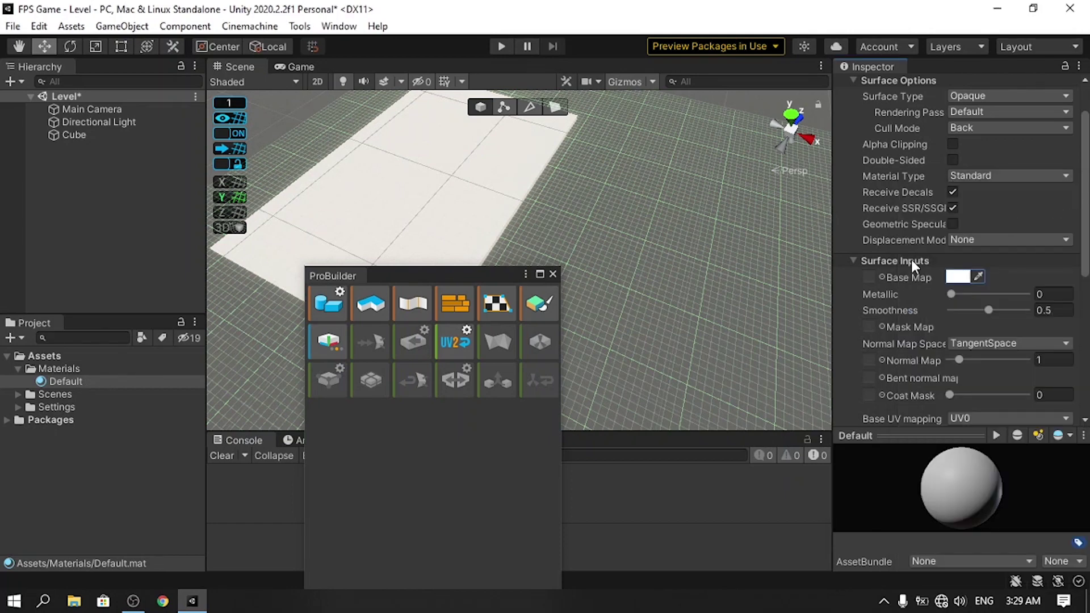
# Search all textures, including package ones, for "grid" and assign GridBox_Default as the Default material's Base Map
pyautogui.click(882, 278)
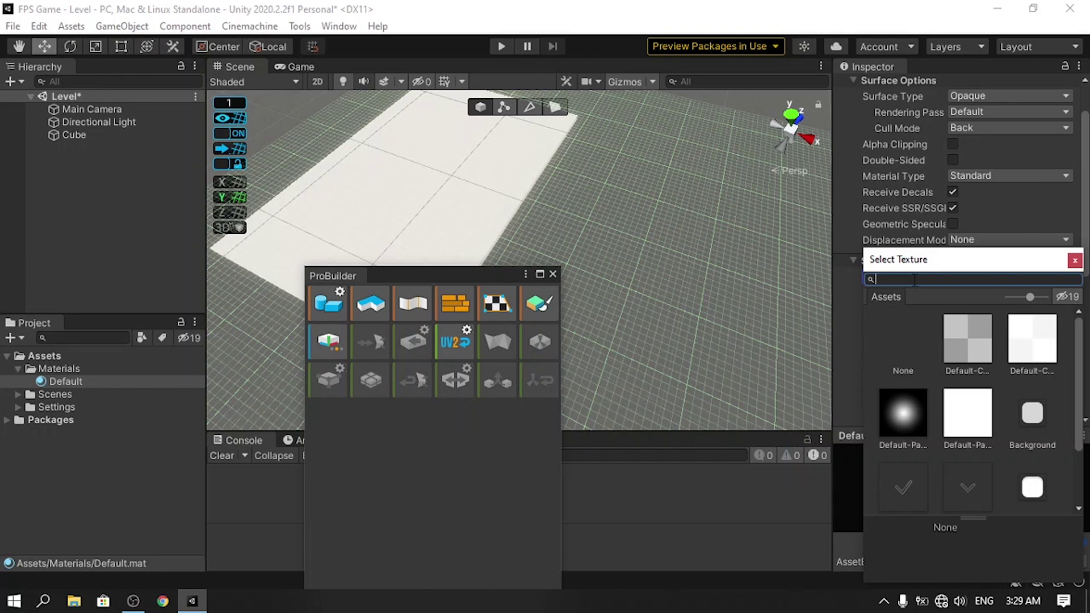
pyautogui.write('grid')
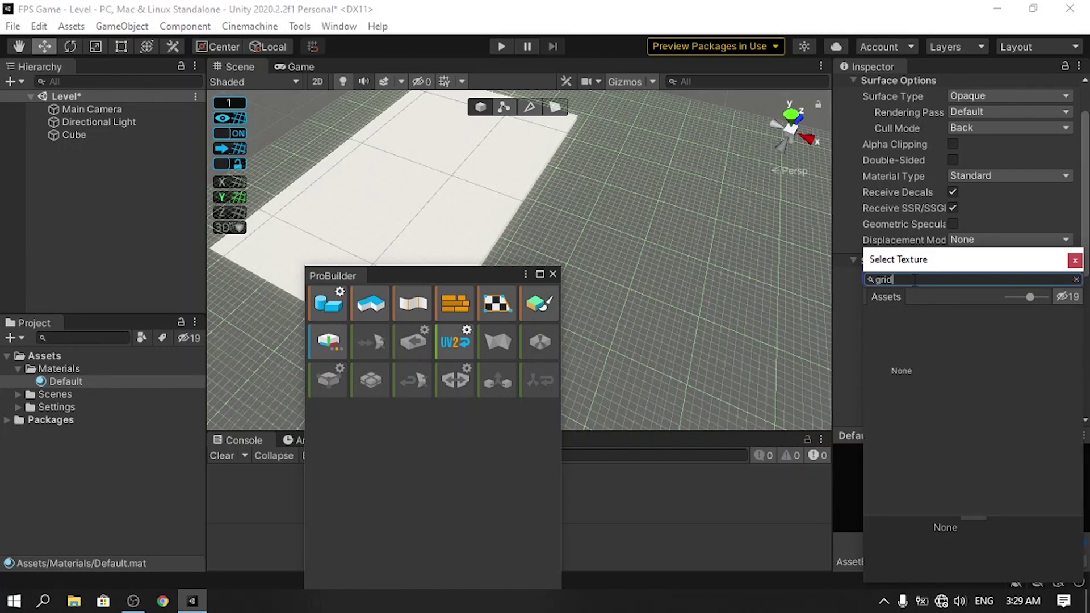
pyautogui.click(1060, 297)
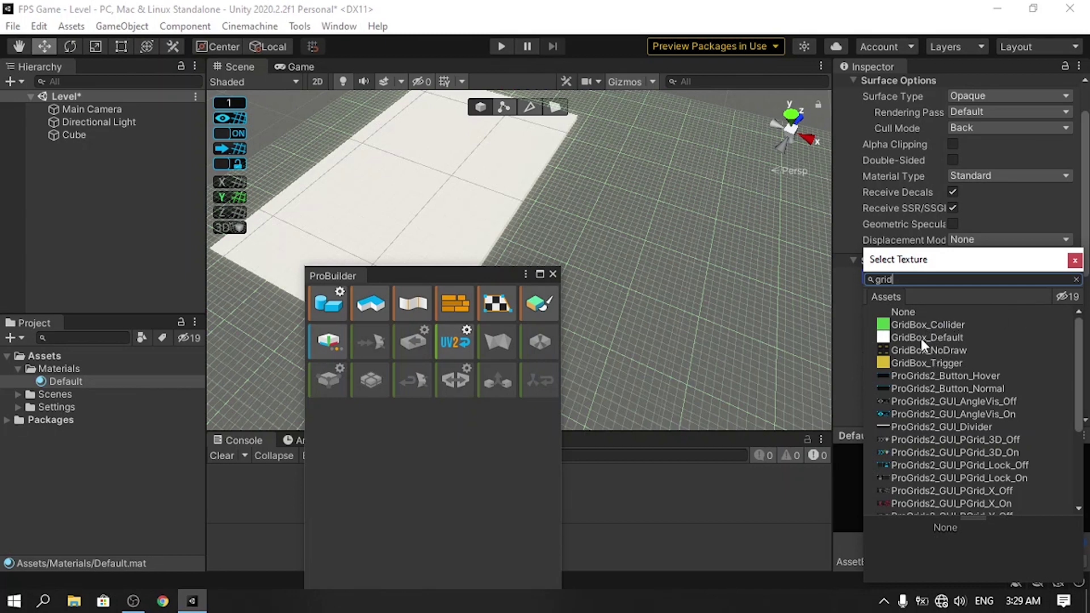
pyautogui.click(937, 338)
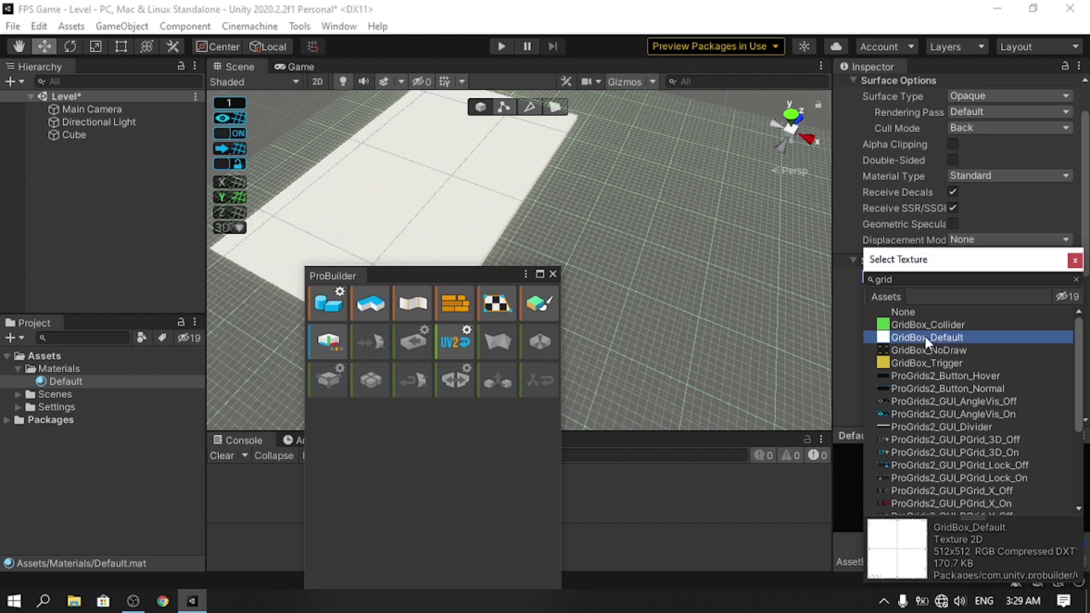
pyautogui.doubleClick(925, 336)
pyautogui.scroll(5, 329, 239)
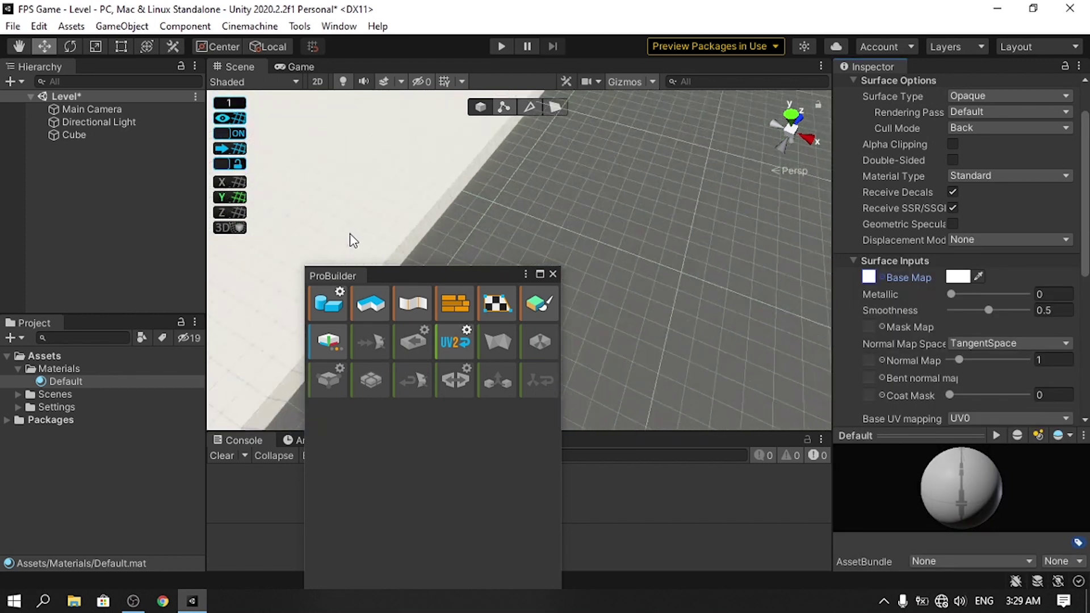
pyautogui.moveTo(352, 234); pyautogui.dragTo(626, 202, button='middle')
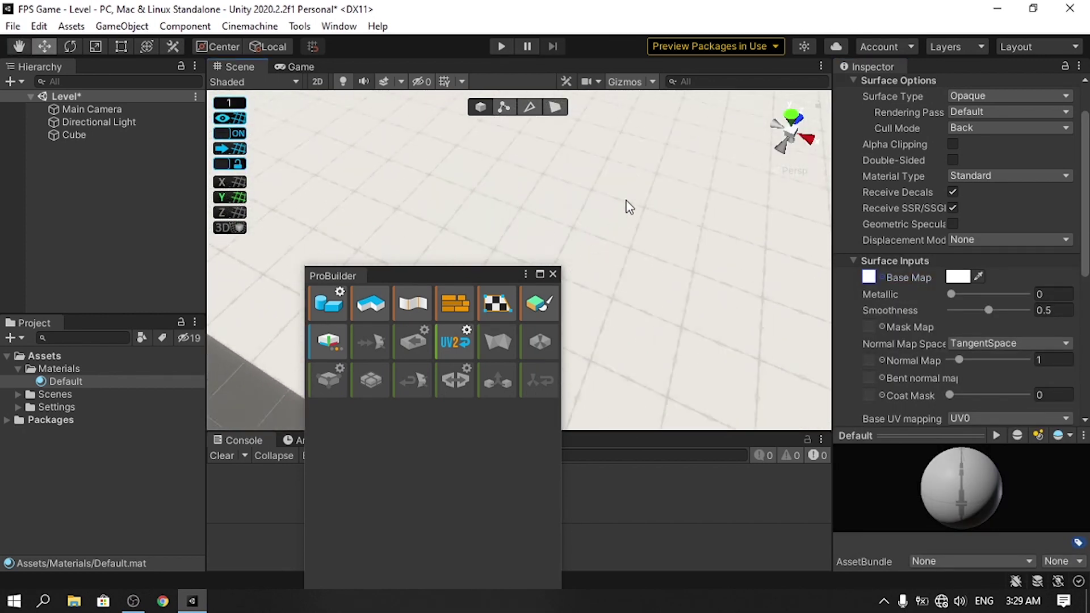
pyautogui.moveTo(662, 236); pyautogui.dragTo(593, 278, button='middle')
pyautogui.scroll(-4, 592, 276)
pyautogui.moveTo(647, 255); pyautogui.dragTo(636, 247, button='middle')
pyautogui.scroll(-2, 636, 248)
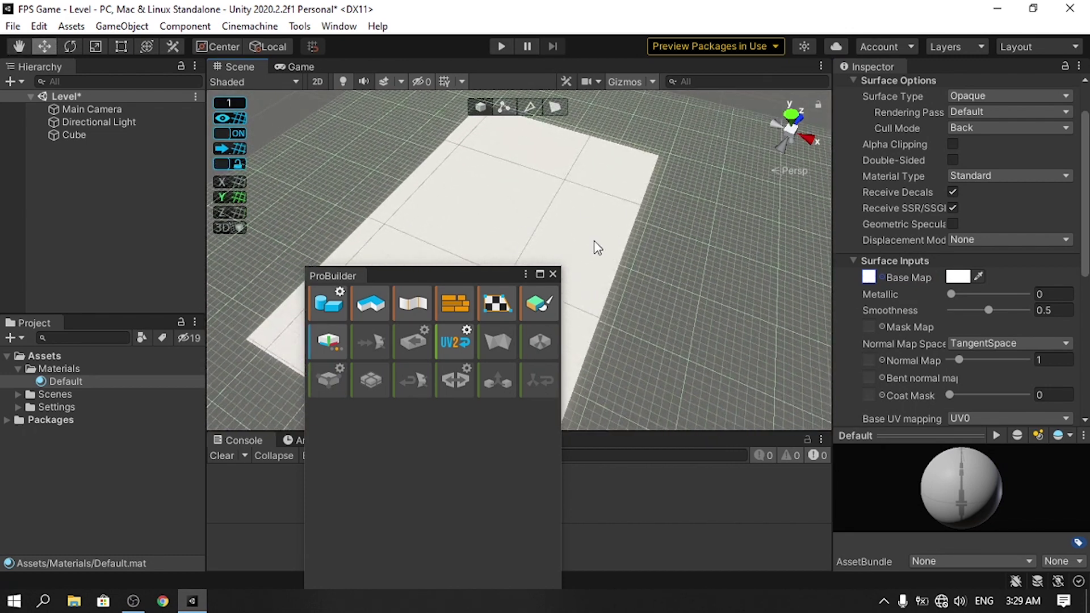
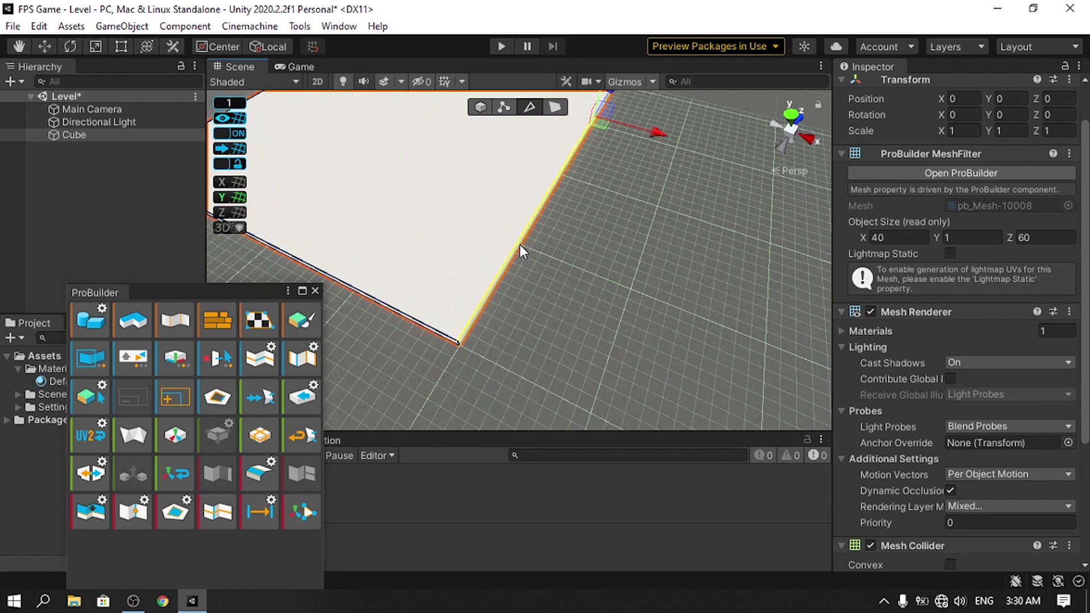
# Select a long side edge of the floor cube and insert an edge loop across the middle of the floor
pyautogui.click(515, 245)
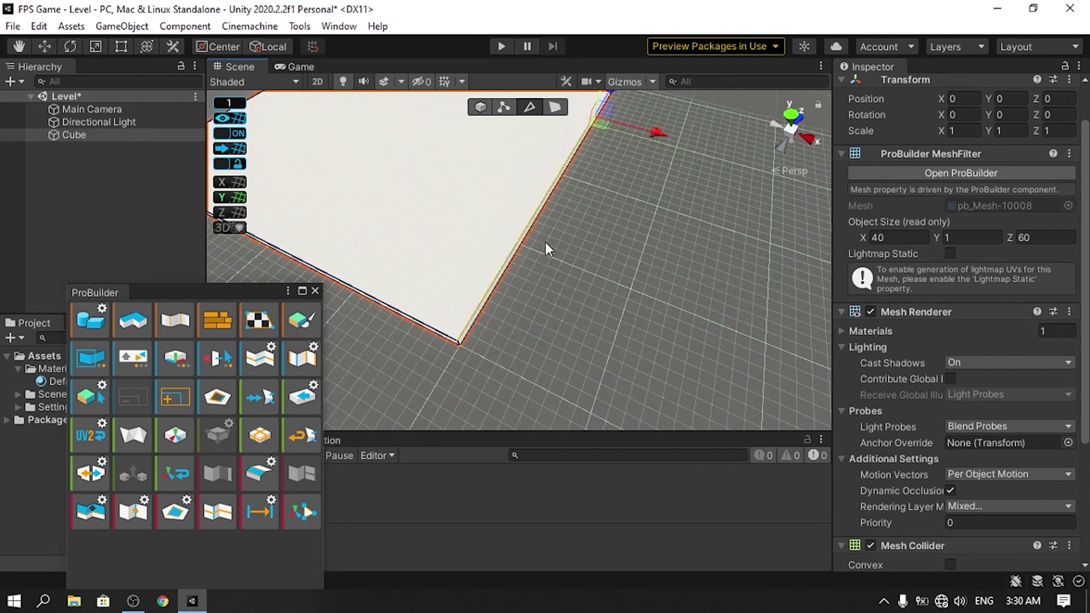
pyautogui.keyDown('shift'); pyautogui.click(548, 240); pyautogui.keyUp('shift')
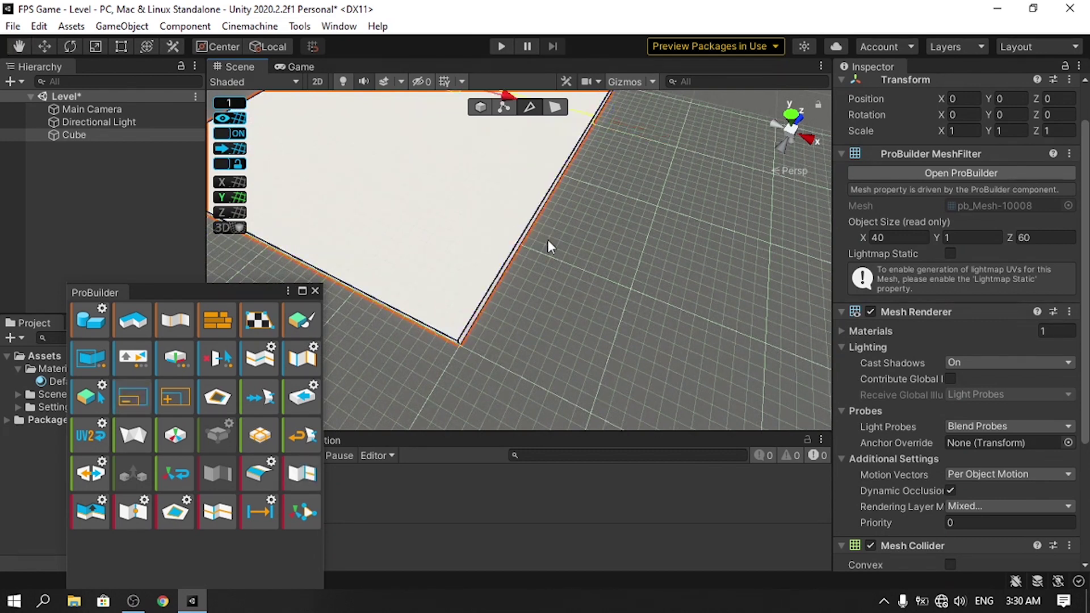
pyautogui.press('f')
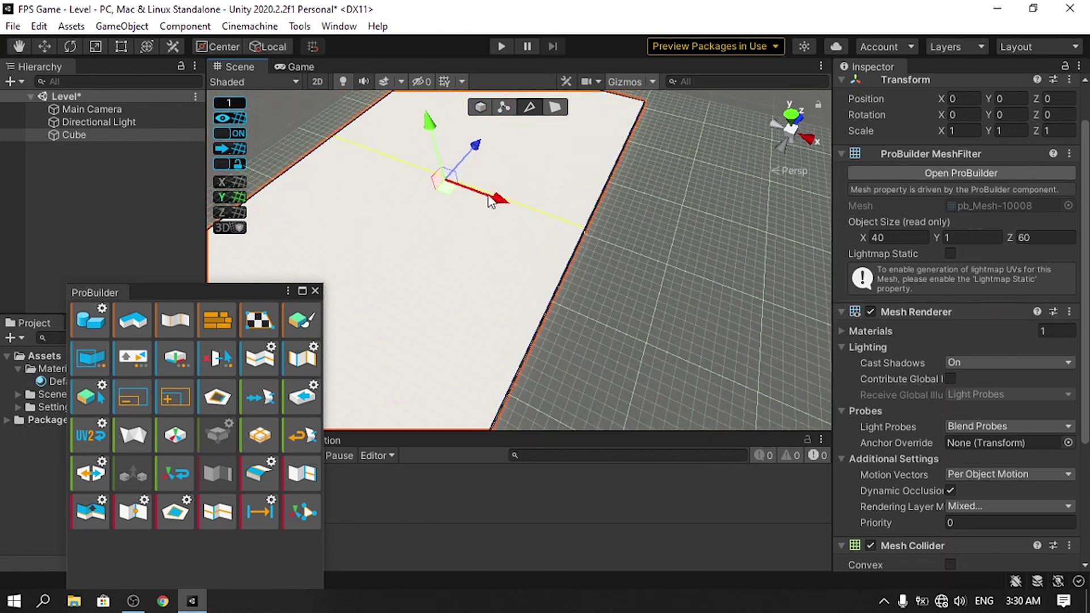
# Move the crosswise edge loop along the floor's length until it sits just inside the near short edge
pyautogui.scroll(-1, 511, 182)
pyautogui.moveTo(484, 160); pyautogui.dragTo(432, 265)
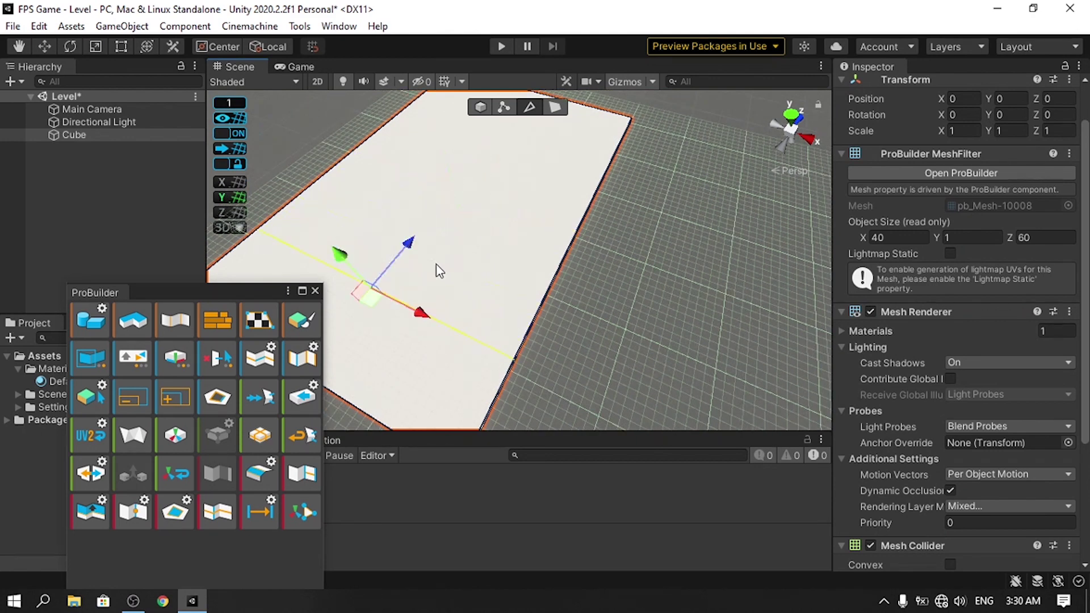
pyautogui.moveTo(436, 264); pyautogui.dragTo(510, 188, button='middle')
pyautogui.click(471, 234)
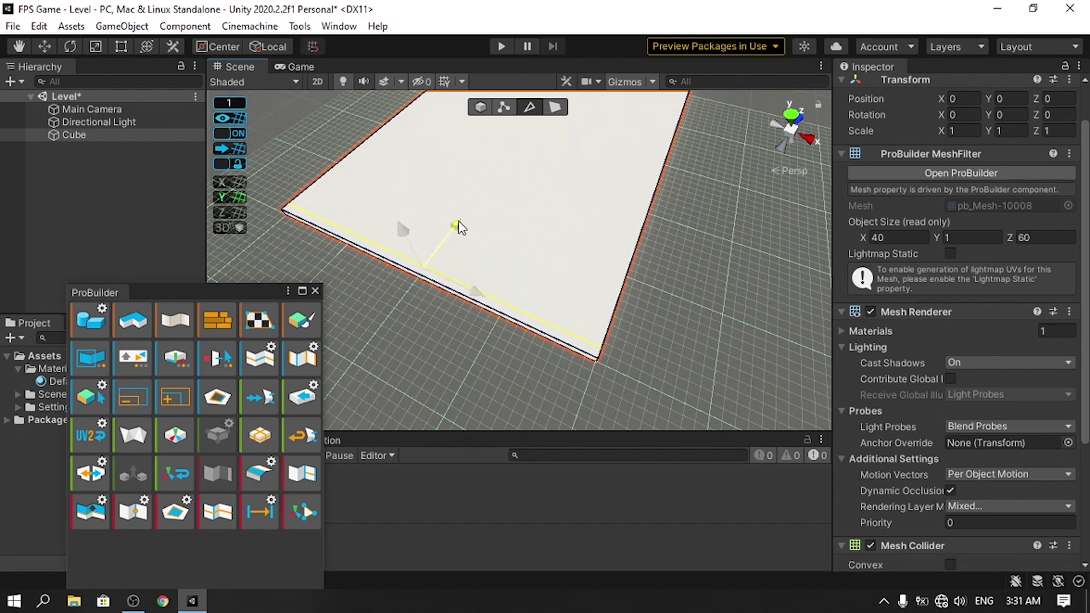
pyautogui.moveTo(457, 229)
pyautogui.mouseDown()
pyautogui.moveTo(451, 235)
pyautogui.moveTo(456, 229)
pyautogui.mouseUp()
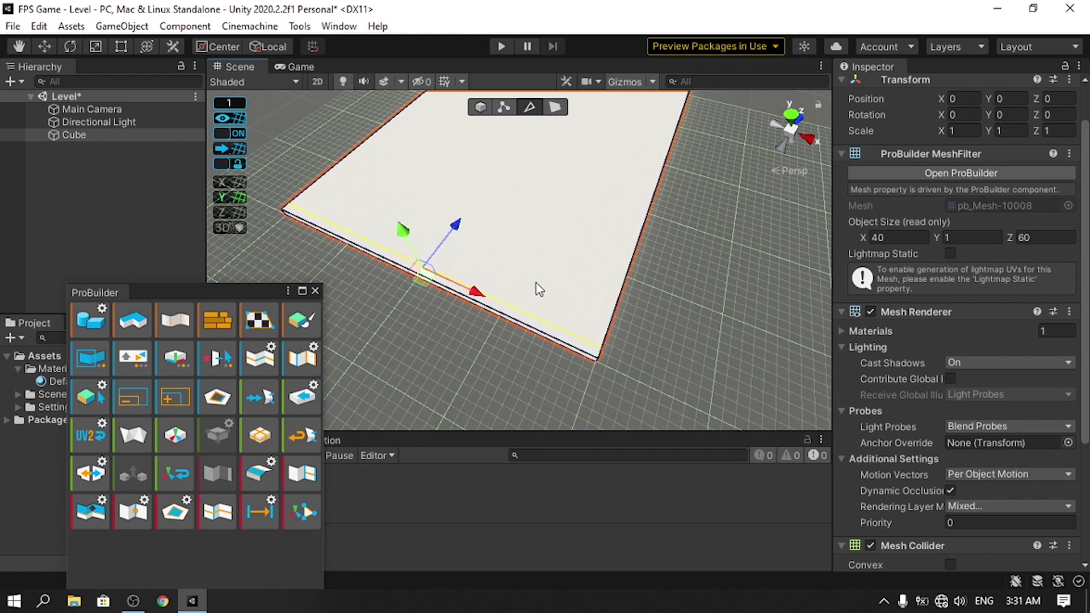
# Insert another edge loop across the floor from its long side edge and move it just inside the far short edge
pyautogui.moveTo(627, 286); pyautogui.dragTo(550, 315, button='middle')
pyautogui.click(564, 295)
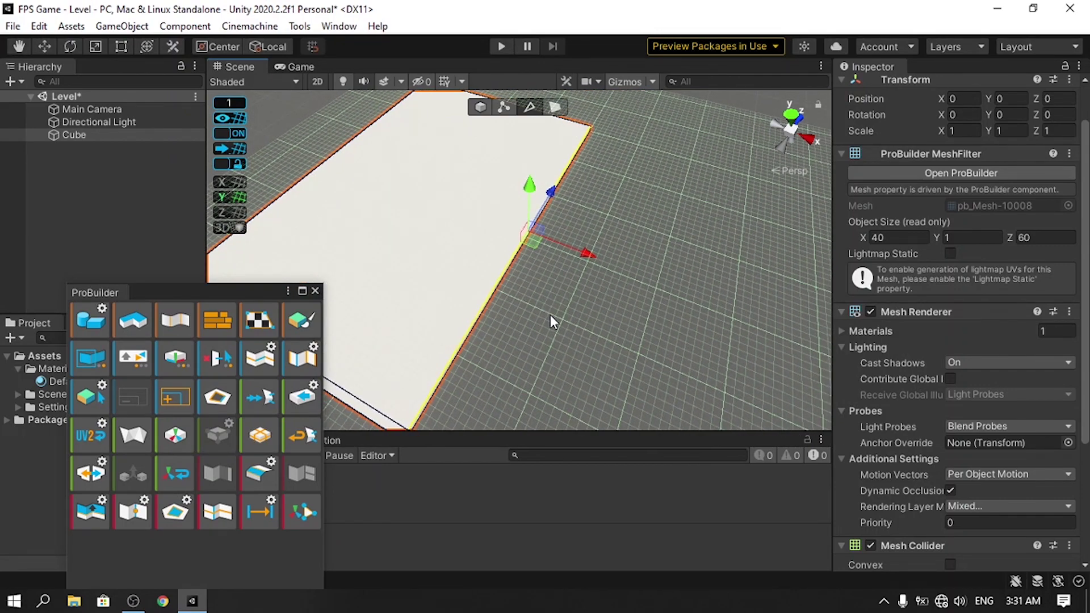
pyautogui.hotkey('alt', 'u')
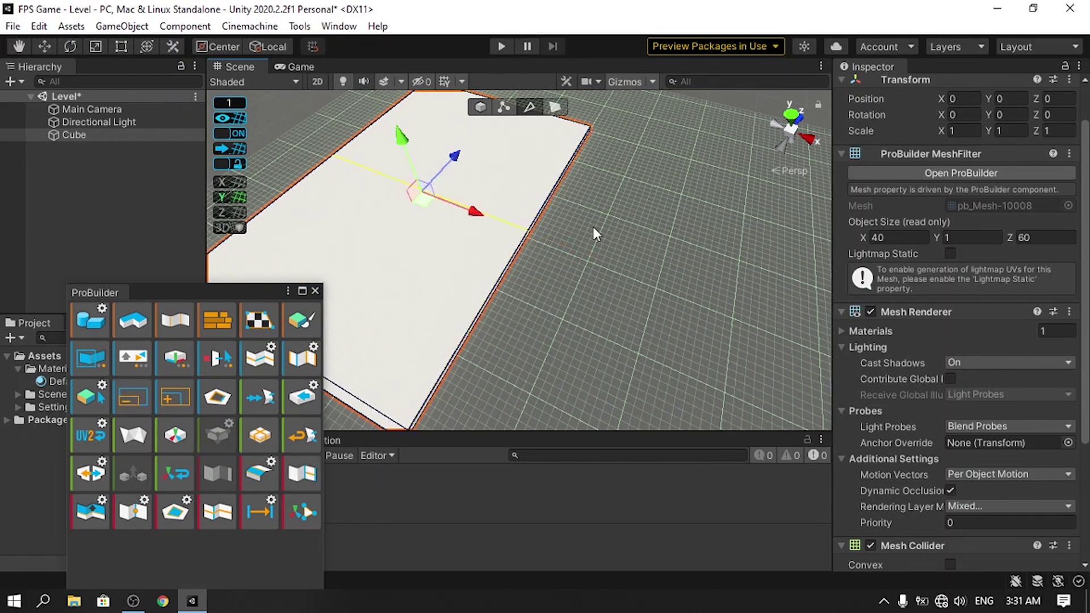
pyautogui.moveTo(593, 227); pyautogui.dragTo(569, 349, button='middle')
pyautogui.moveTo(432, 264); pyautogui.dragTo(517, 179)
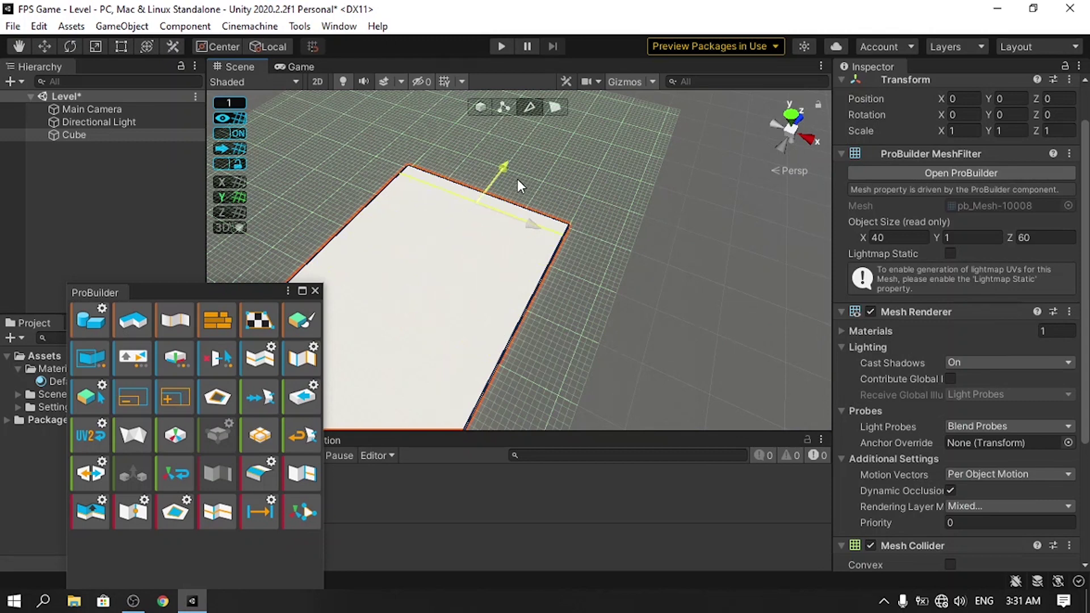
pyautogui.scroll(1, 522, 254)
# Insert a lengthwise edge loop from the far short edge and move it along positive X just inside the long edge
pyautogui.click(511, 202)
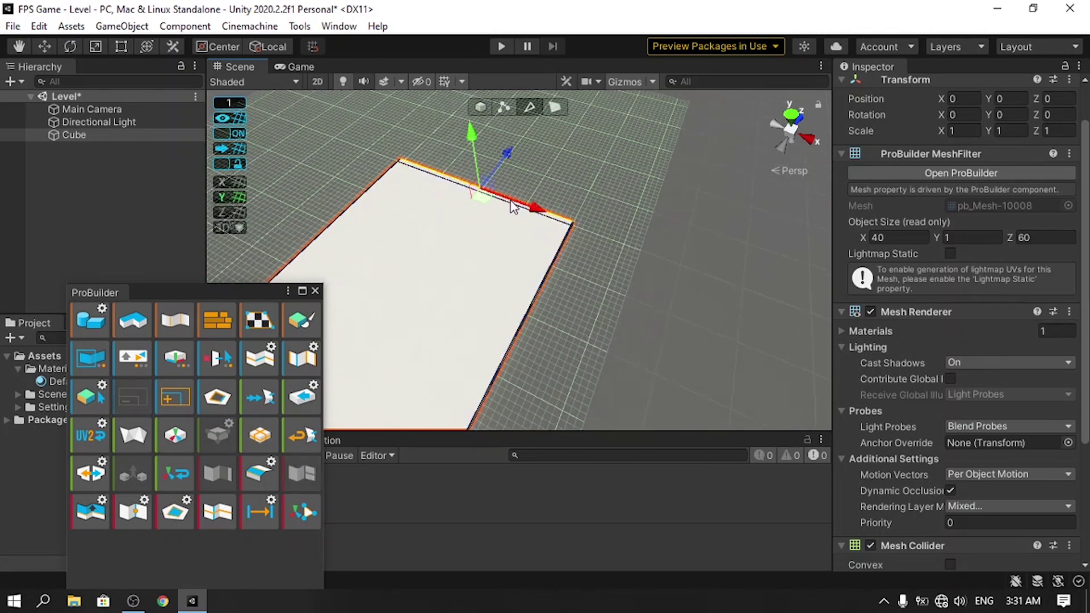
pyautogui.click(645, 230)
pyautogui.click(507, 198)
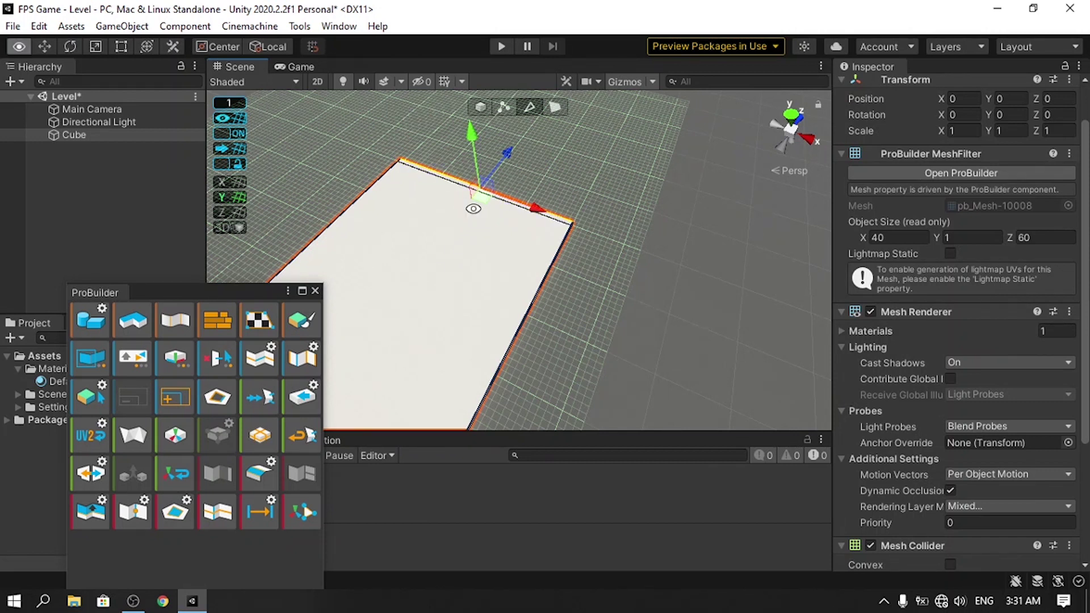
pyautogui.hotkey('alt', 'u')
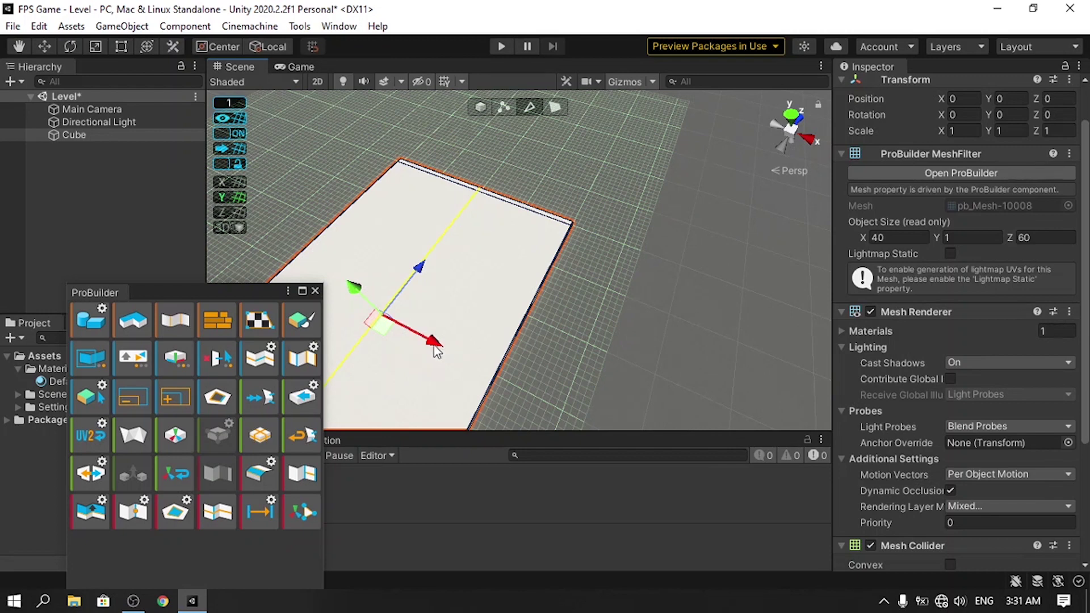
pyautogui.moveTo(433, 342); pyautogui.dragTo(536, 397)
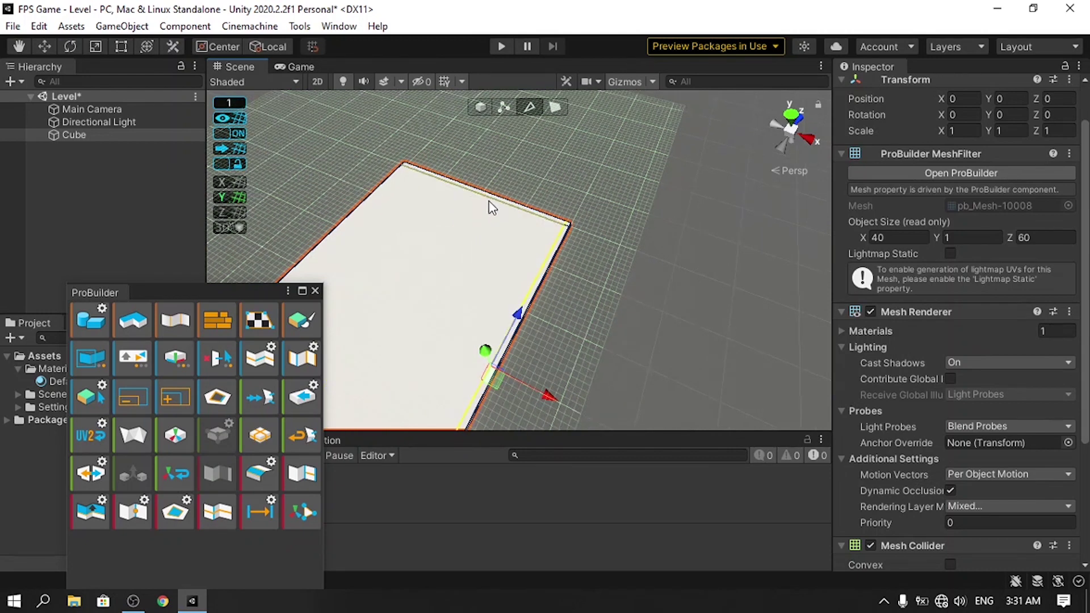
# Insert a second lengthwise edge loop from the far short edge and move it along negative X just inside the opposite long edge
pyautogui.click(540, 200)
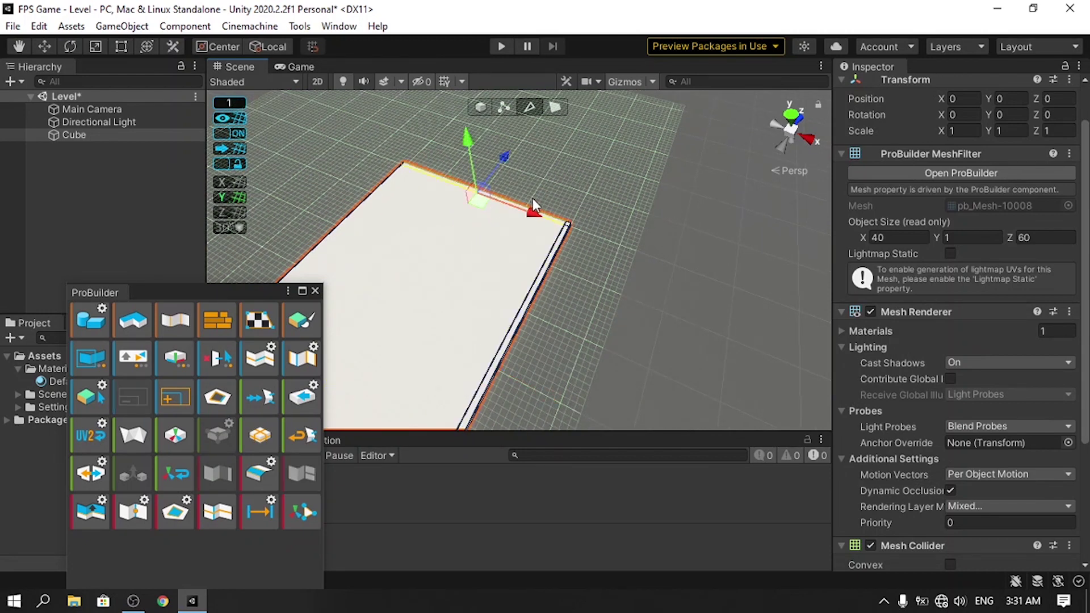
pyautogui.click(224, 516)
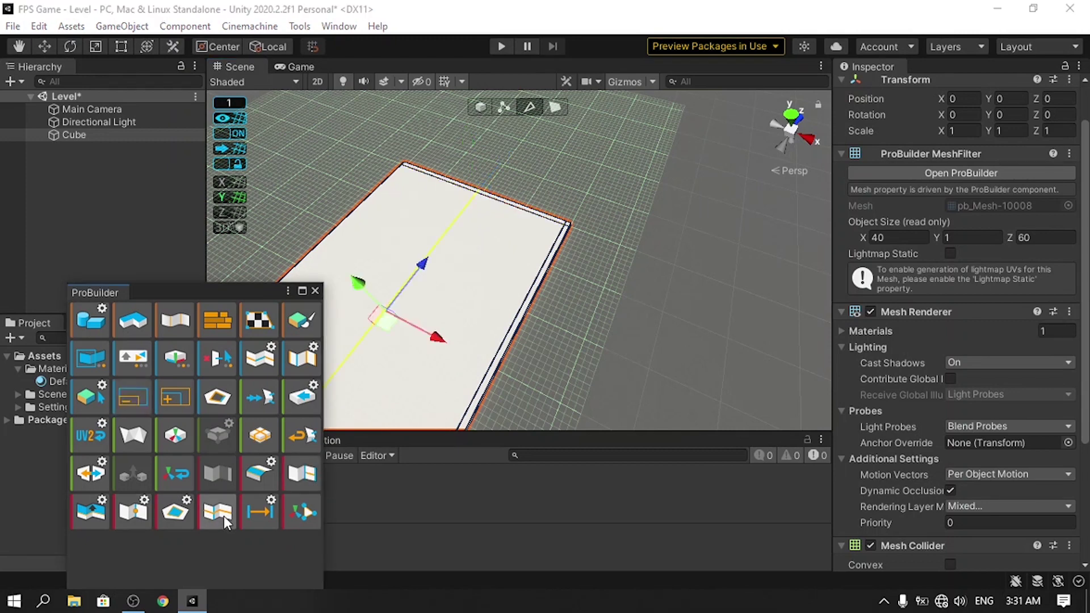
pyautogui.moveTo(388, 404); pyautogui.dragTo(589, 354, button='middle')
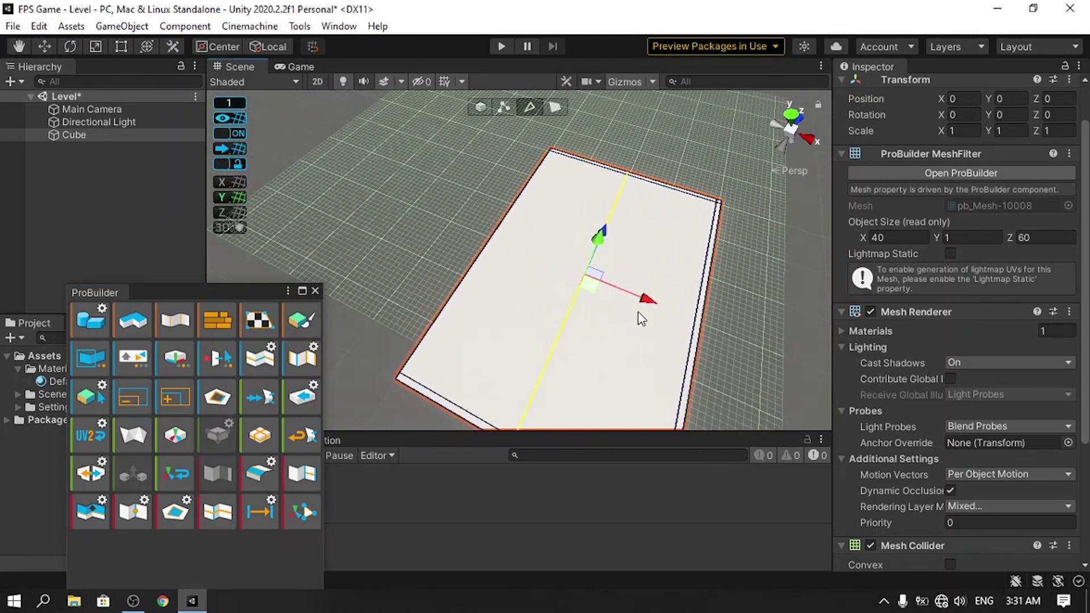
pyautogui.moveTo(638, 314); pyautogui.dragTo(541, 279)
# Examine the narrow border strips and corner edges that the inserted edge loops form around the floor
pyautogui.moveTo(680, 297); pyautogui.dragTo(558, 236, button='middle')
pyautogui.click(543, 263)
pyautogui.scroll(2, 539, 281)
pyautogui.moveTo(532, 276); pyautogui.dragTo(529, 253, button='middle')
pyautogui.doubleClick(487, 297)
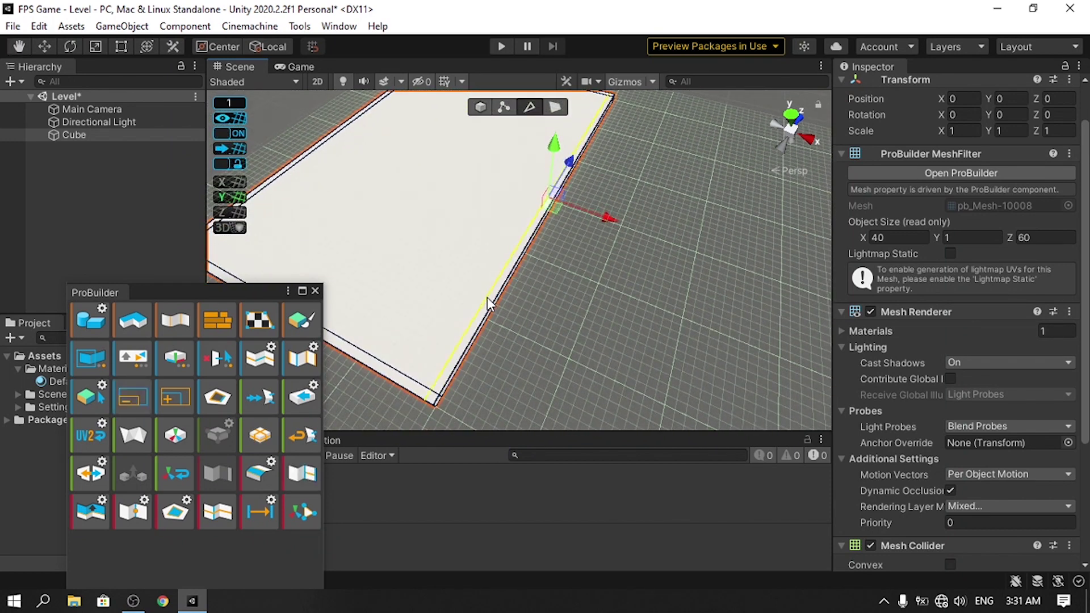
pyautogui.scroll(1, 495, 326)
pyautogui.scroll(1, 495, 326)
pyautogui.moveTo(495, 326); pyautogui.dragTo(489, 301, button='middle')
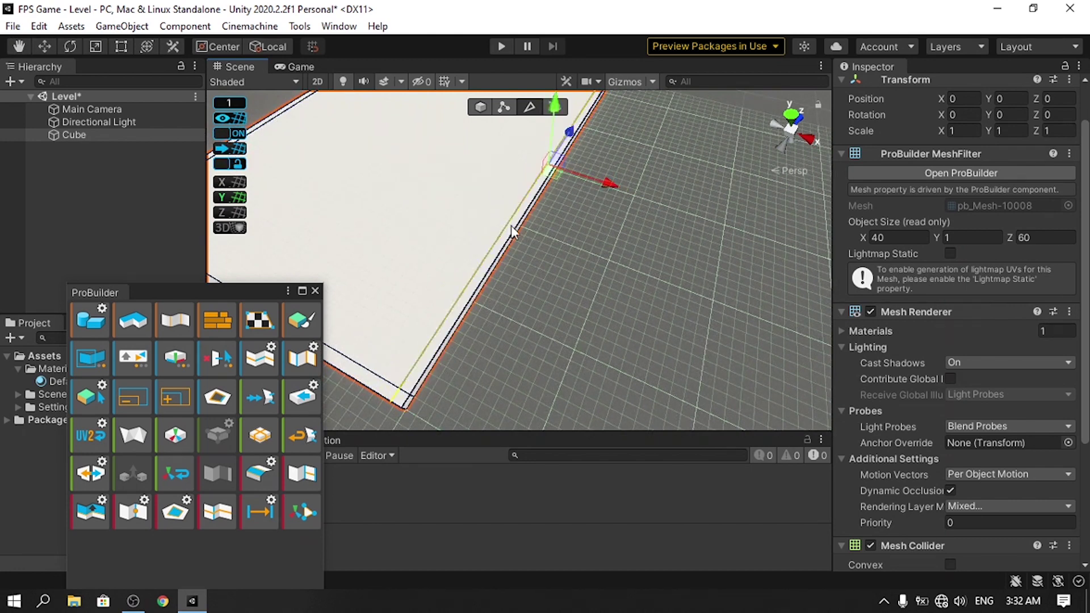
pyautogui.moveTo(465, 289); pyautogui.dragTo(527, 352, button='middle')
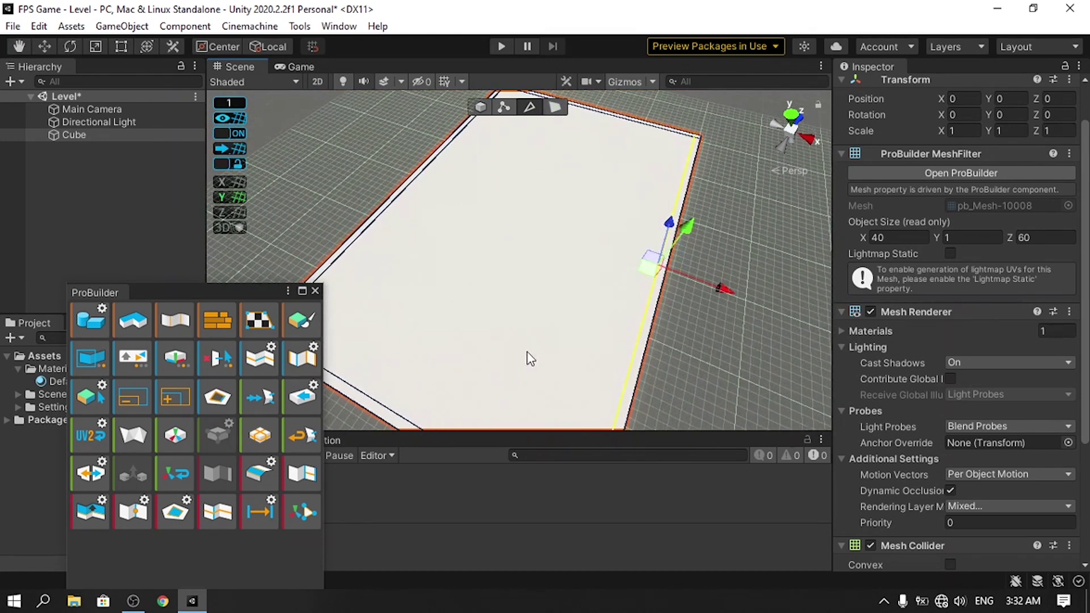
pyautogui.scroll(-1, 678, 344)
pyautogui.moveTo(681, 338); pyautogui.dragTo(514, 337, button='right')
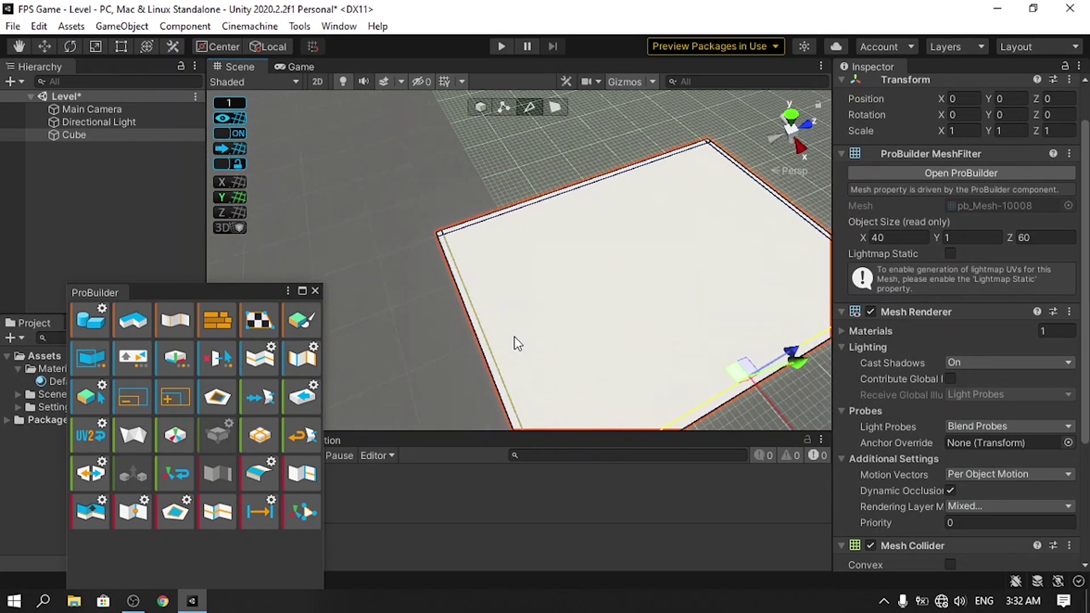
pyautogui.click(472, 309)
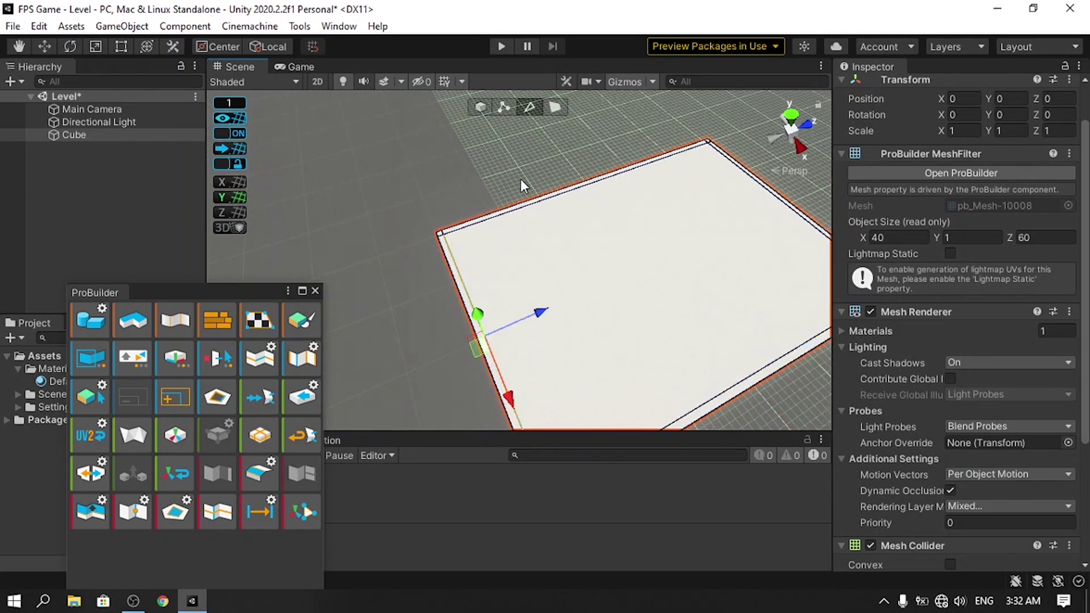
# Select the four narrow border faces on the floor's top in a maximized scene view and extrude them upward into perimeter walls
pyautogui.click(557, 108)
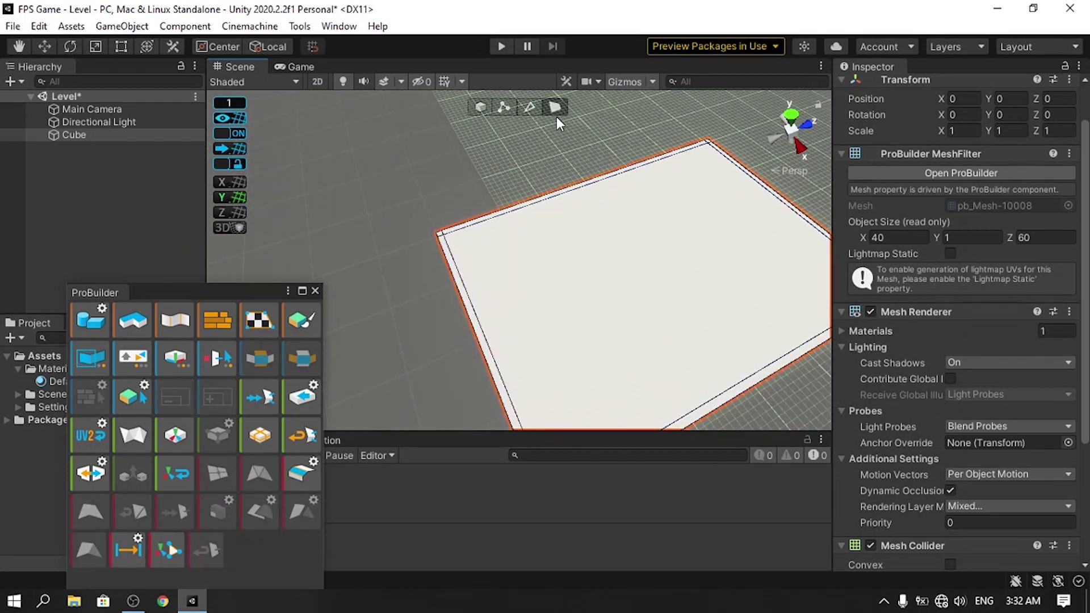
pyautogui.click(586, 240)
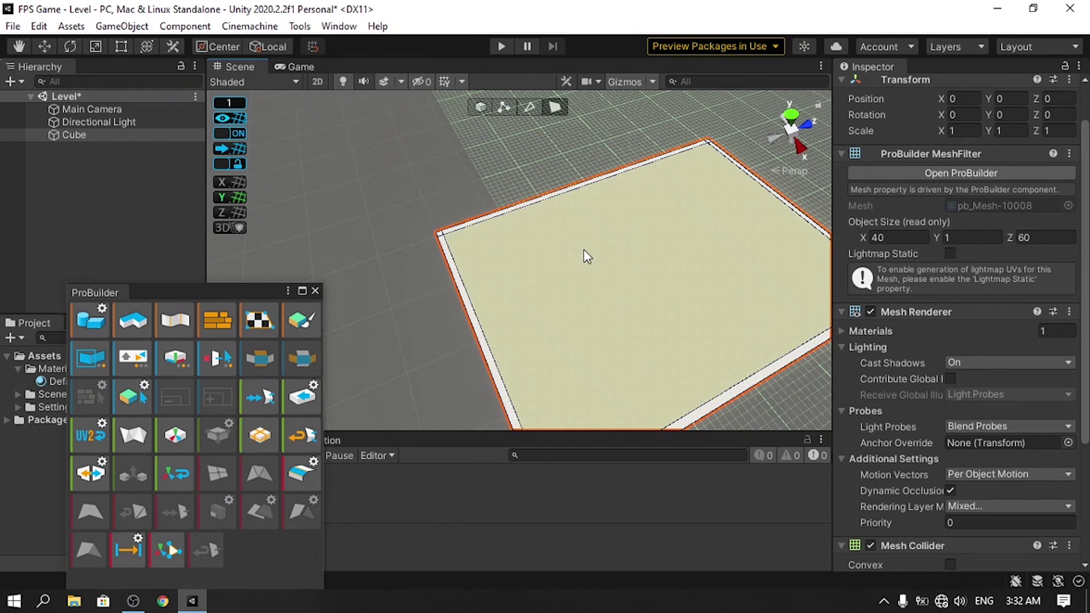
pyautogui.hotkey('shift', 'space')
pyautogui.moveTo(739, 363); pyautogui.dragTo(637, 256, button='middle')
pyautogui.click(706, 348)
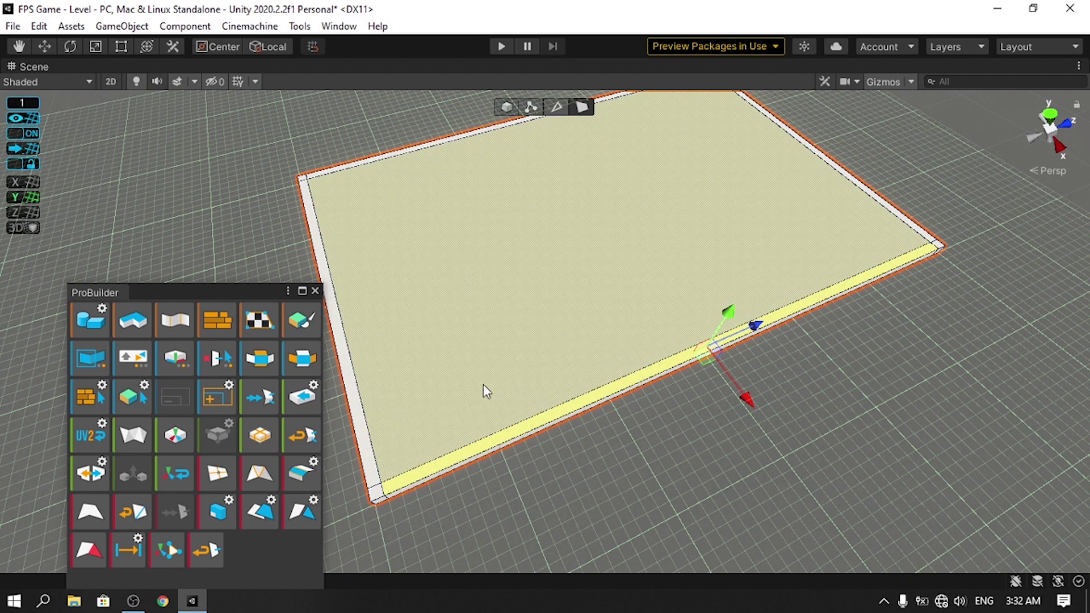
pyautogui.keyDown('shift'); pyautogui.click(357, 411); pyautogui.keyUp('shift')
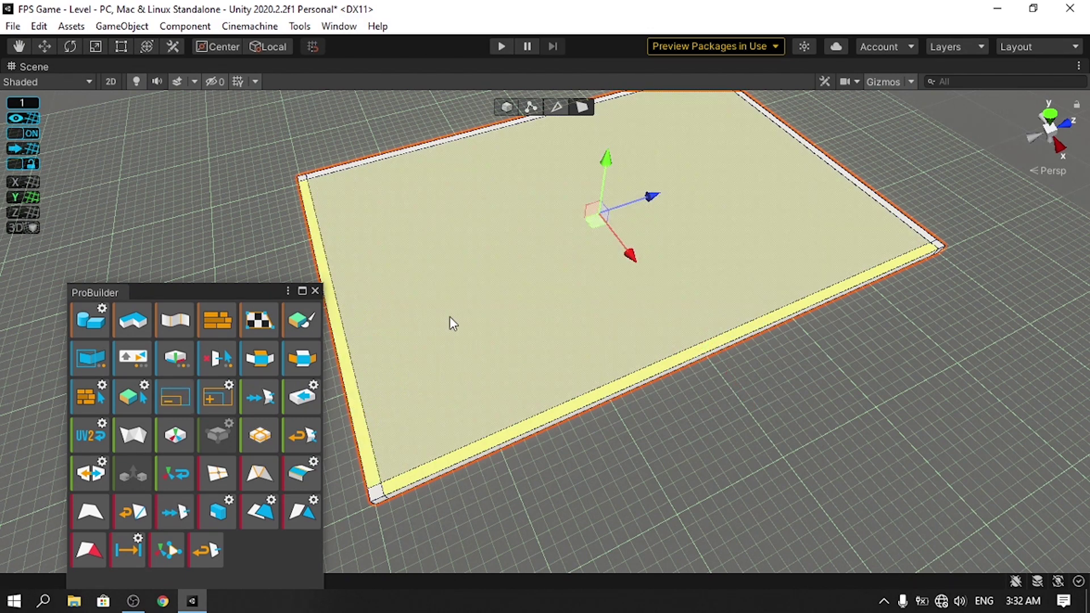
pyautogui.keyDown('shift'); pyautogui.click(421, 148); pyautogui.keyUp('shift')
pyautogui.keyDown('shift'); pyautogui.click(836, 169); pyautogui.keyUp('shift')
pyautogui.scroll(-4, 636, 263)
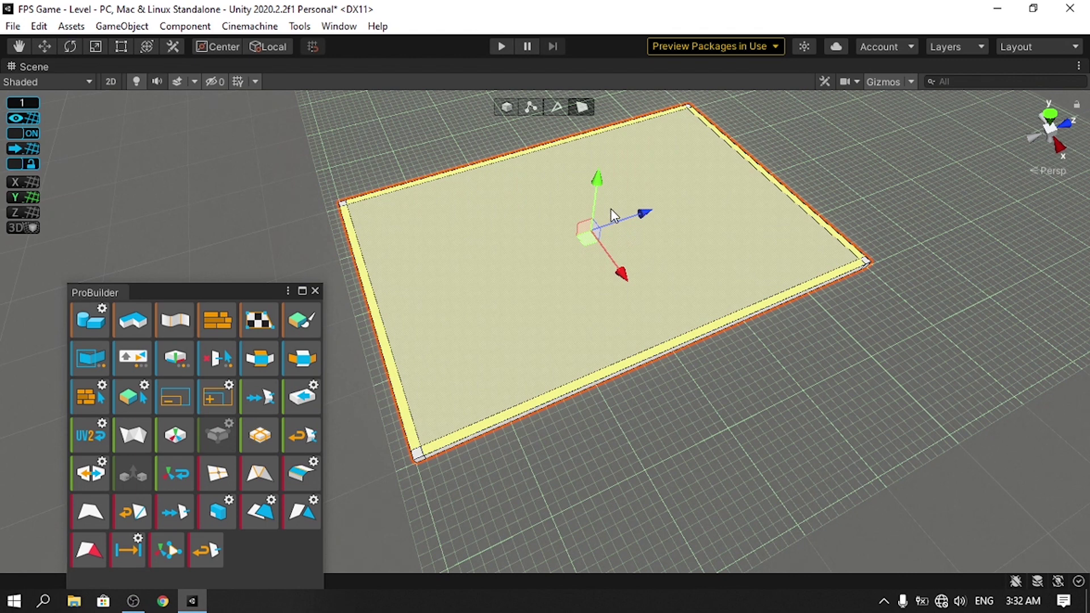
pyautogui.keyDown('shift'); pyautogui.moveTo(600, 184); pyautogui.dragTo(607, 114); pyautogui.keyUp('shift')
pyautogui.scroll(5, 752, 307)
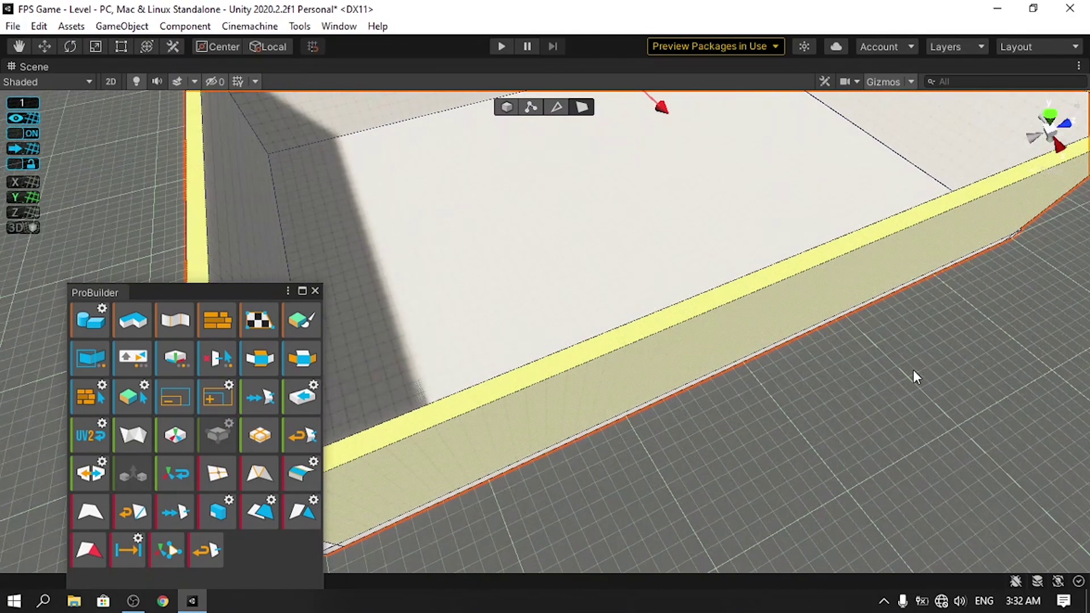
# Create a ProBuilder cube sized X 15, Y 3, Z 15 inside the walled area
pyautogui.keyDown('alt'); pyautogui.moveTo(912, 370); pyautogui.dragTo(690, 348); pyautogui.keyUp('alt')
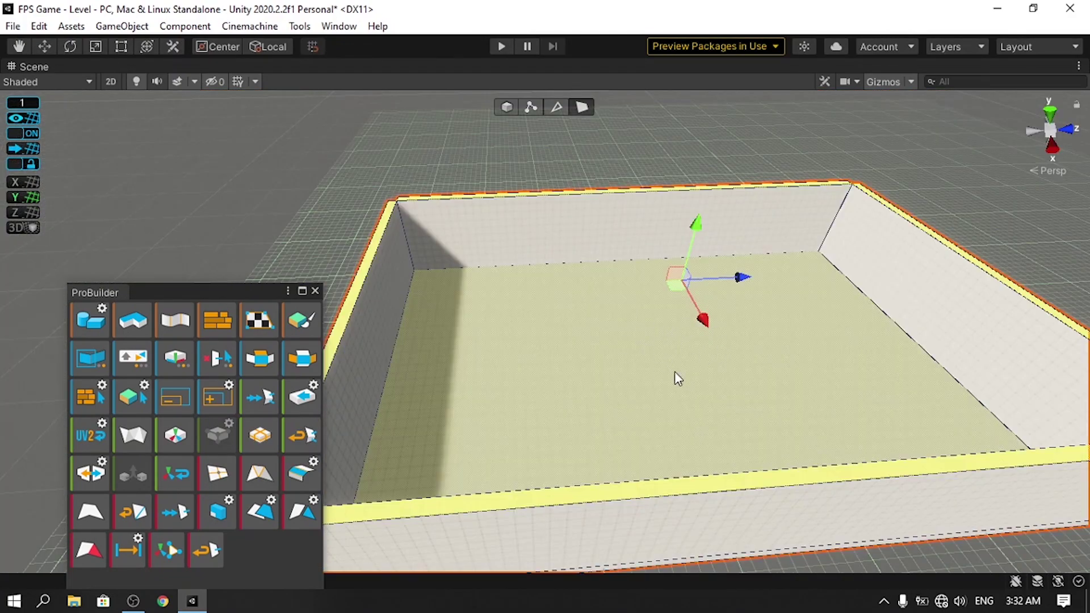
pyautogui.keyDown('alt'); pyautogui.moveTo(588, 350); pyautogui.dragTo(775, 367); pyautogui.keyUp('alt')
pyautogui.scroll(-3, 444, 281)
pyautogui.moveTo(444, 281); pyautogui.dragTo(800, 347, button='middle')
pyautogui.moveTo(640, 326); pyautogui.dragTo(568, 343, button='middle')
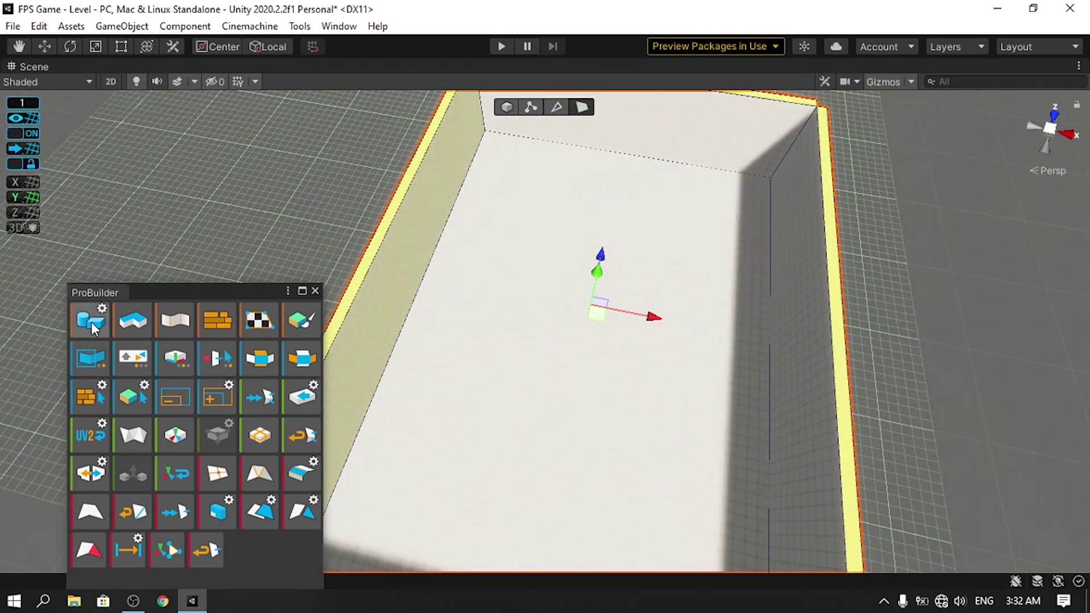
pyautogui.click(91, 322)
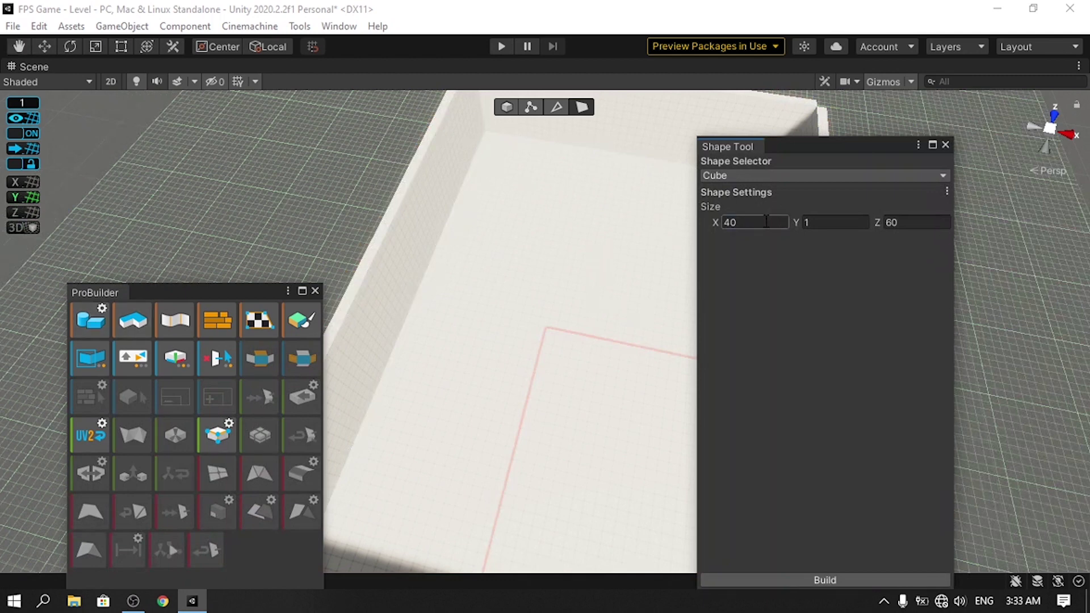
pyautogui.click(767, 220)
pyautogui.write('15')
pyautogui.click(914, 222)
pyautogui.write('15')
pyautogui.click(847, 222)
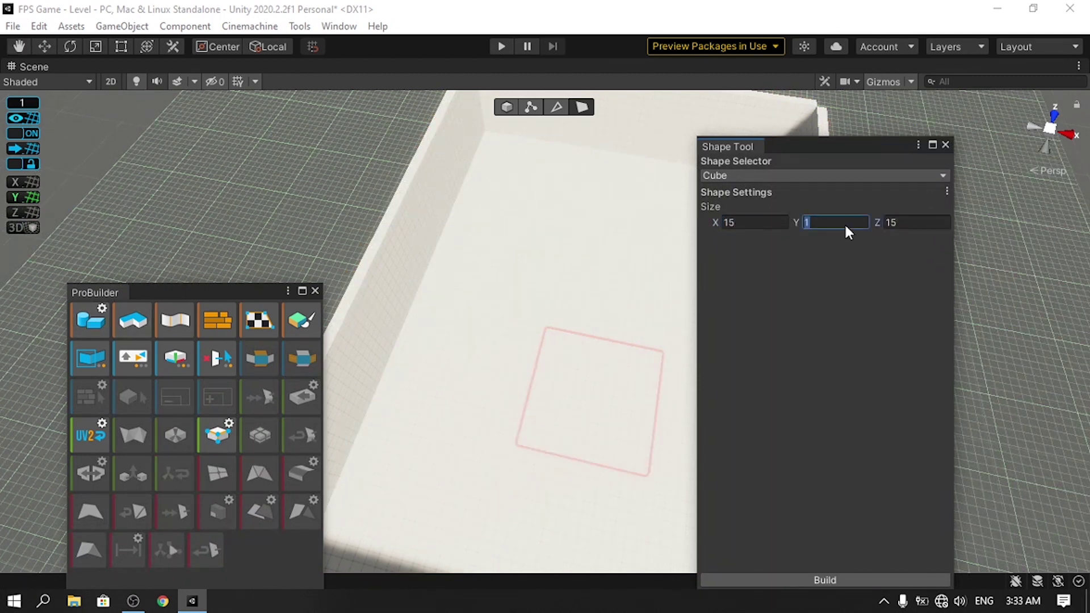
pyautogui.write('3')
pyautogui.press('Return')
pyautogui.moveTo(615, 319); pyautogui.dragTo(529, 257, button='middle')
pyautogui.click(828, 583)
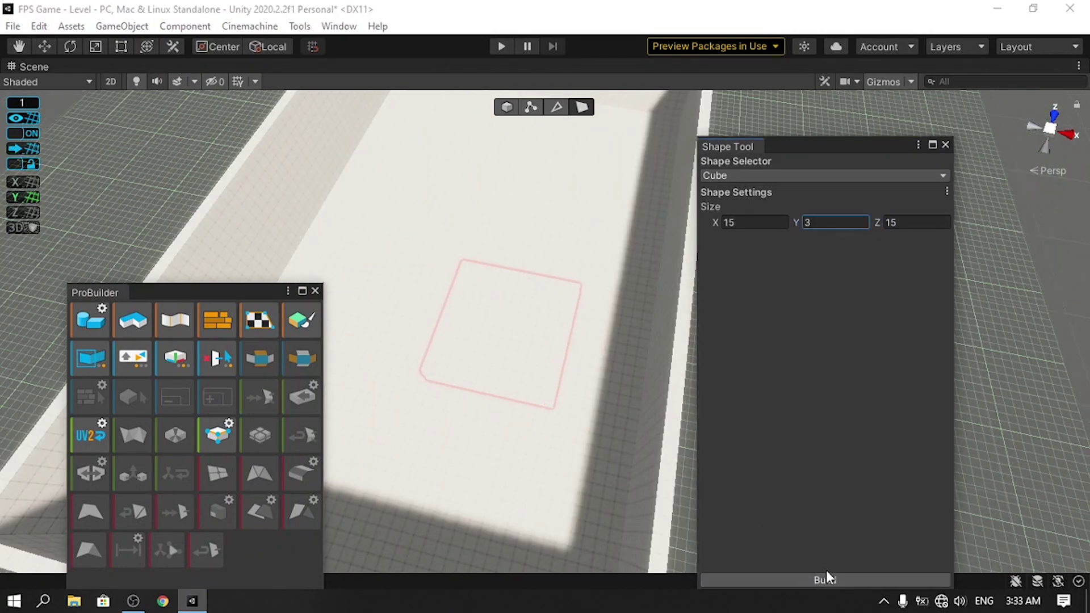
# Switch to object selection and adjust the new cube's height so it rests on the floor as a platform
pyautogui.click(507, 107)
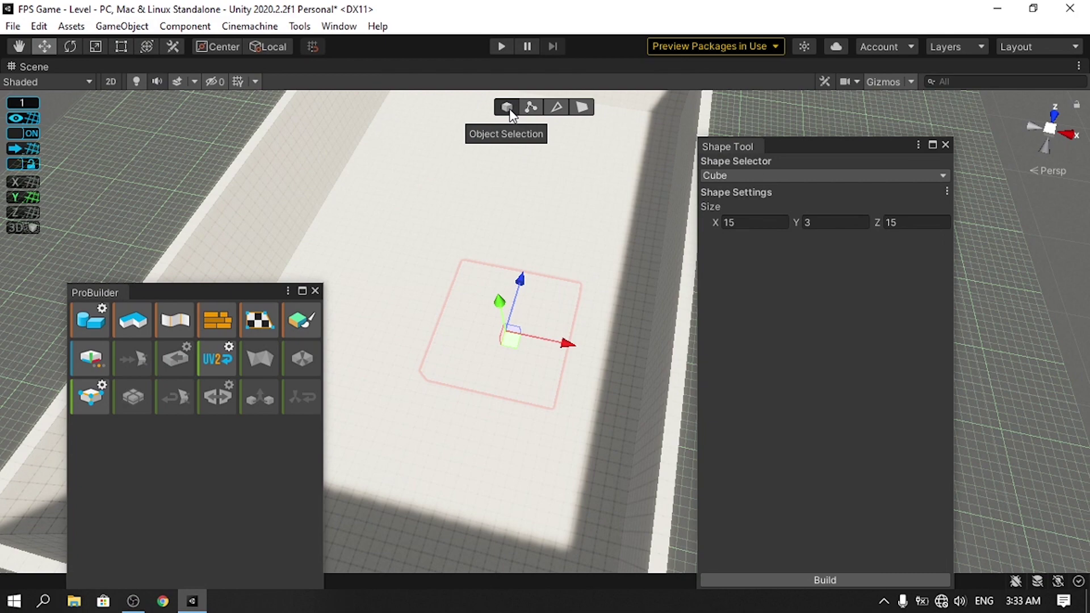
pyautogui.moveTo(507, 307); pyautogui.dragTo(467, 233)
pyautogui.scroll(3, 526, 314)
pyautogui.moveTo(576, 334); pyautogui.dragTo(506, 223, button='right')
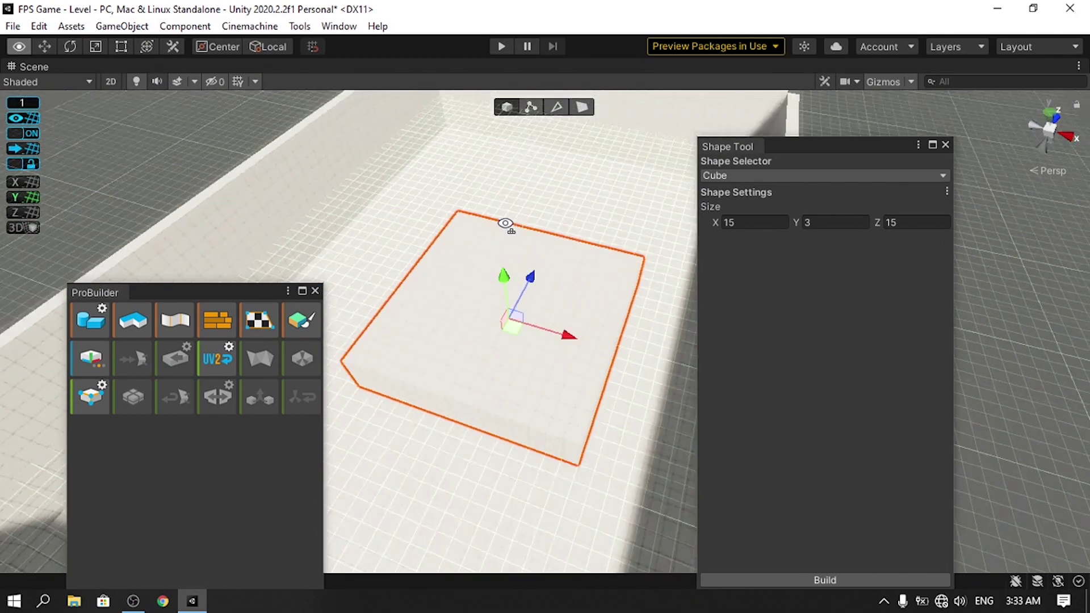
pyautogui.moveTo(606, 349); pyautogui.dragTo(664, 204, button='middle')
pyautogui.scroll(3, 523, 261)
pyautogui.scroll(-3, 595, 227)
pyautogui.moveTo(559, 141); pyautogui.dragTo(561, 184)
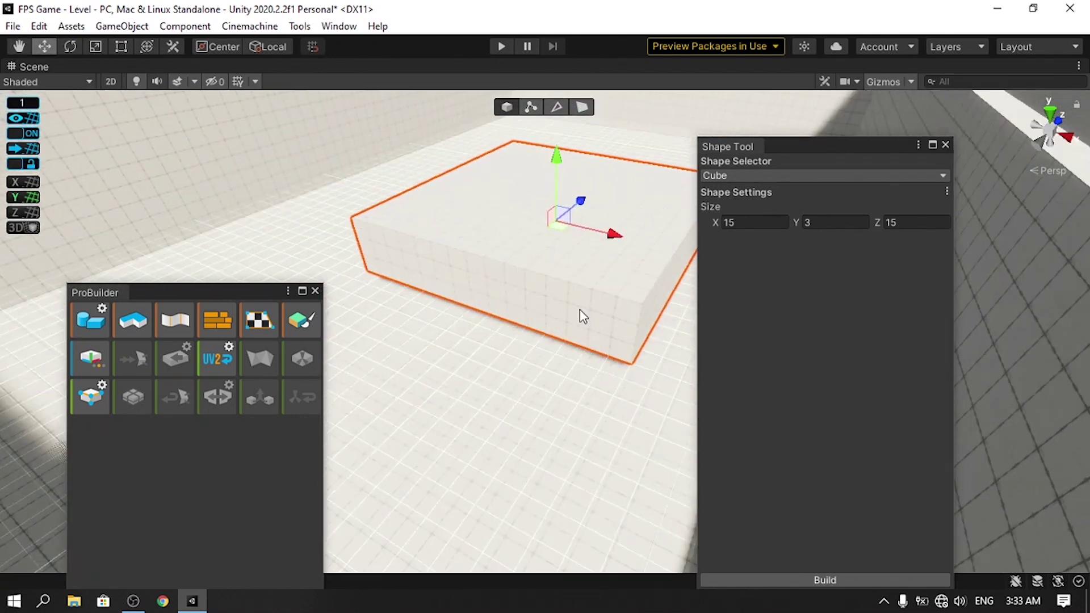
pyautogui.scroll(2, 579, 316)
pyautogui.moveTo(574, 159); pyautogui.dragTo(536, 229, button='middle')
pyautogui.moveTo(515, 208); pyautogui.dragTo(517, 235)
pyautogui.moveTo(562, 454); pyautogui.dragTo(551, 298, button='middle')
pyautogui.press('f')
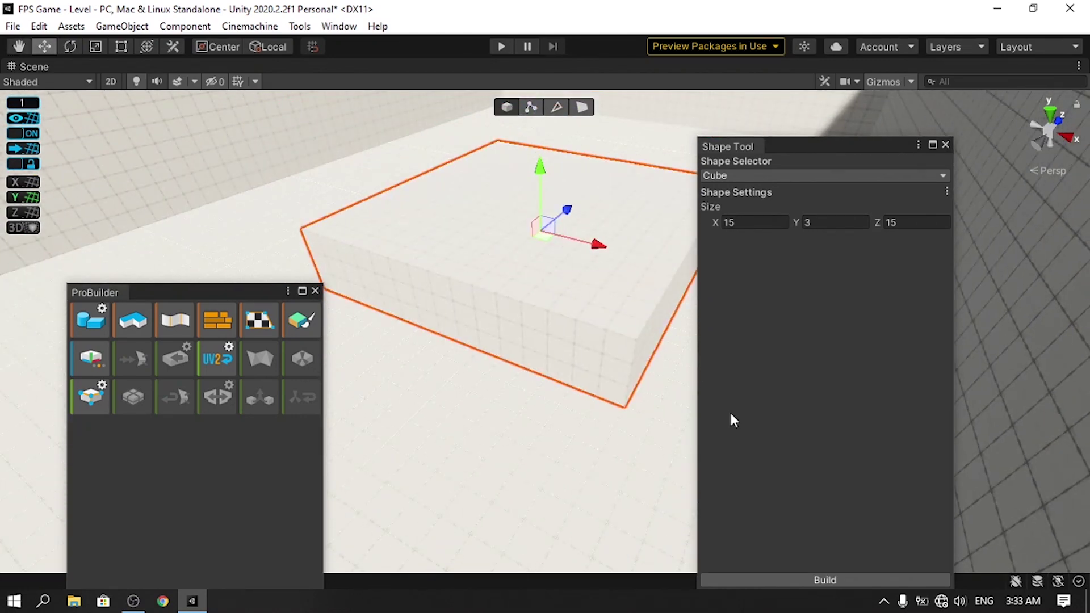
# Build the platform cube and size the next new cube to X 3, Y 3, Z 6
pyautogui.click(819, 581)
pyautogui.keyDown('alt'); pyautogui.moveTo(562, 210); pyautogui.dragTo(705, 248); pyautogui.keyUp('alt')
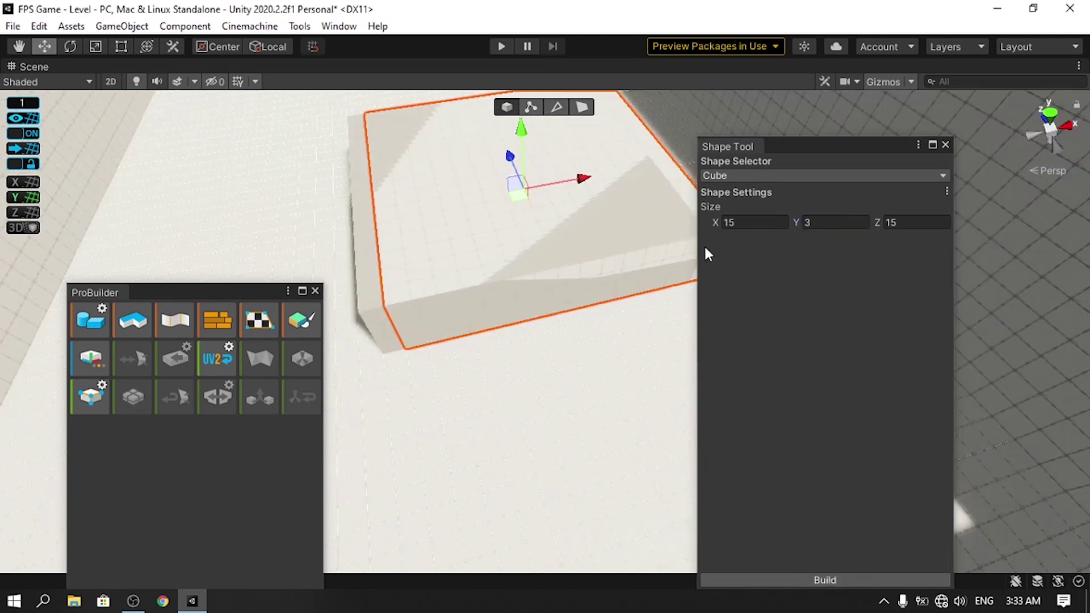
pyautogui.click(755, 222)
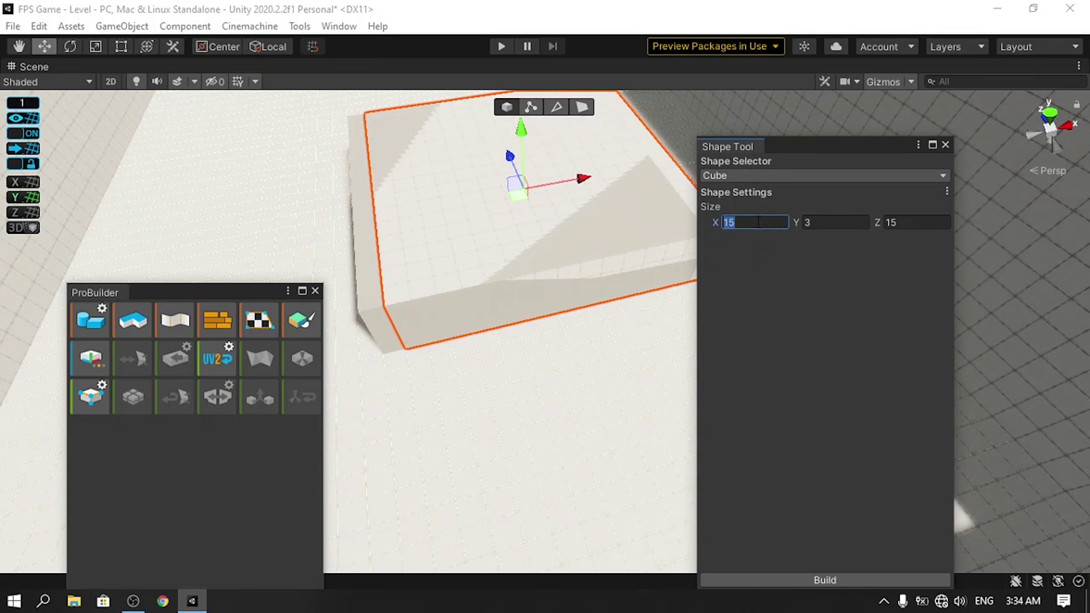
pyautogui.write('3')
pyautogui.click(932, 223)
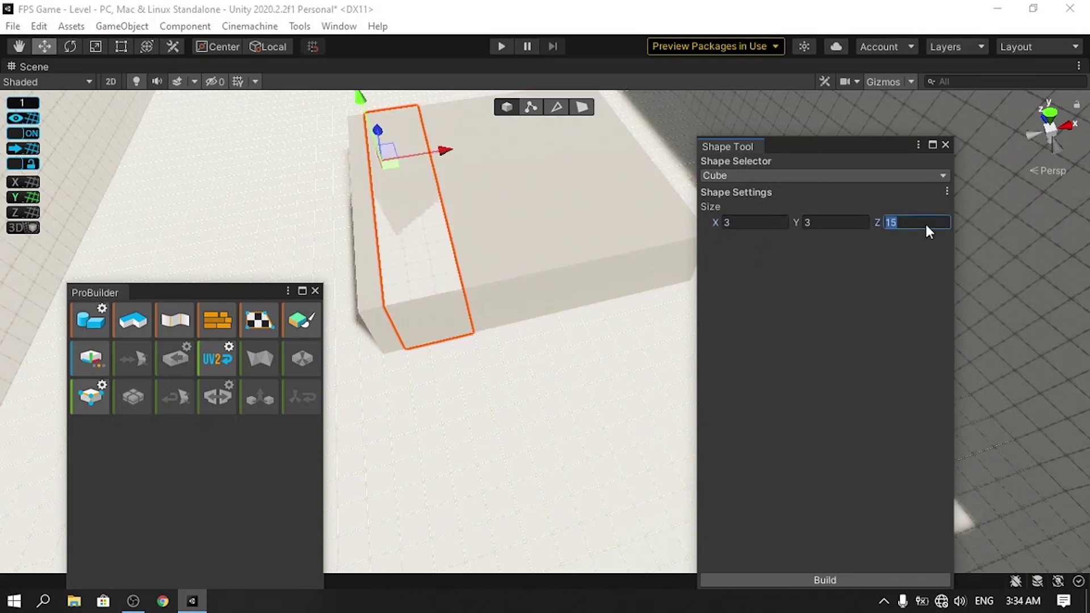
pyautogui.write('6')
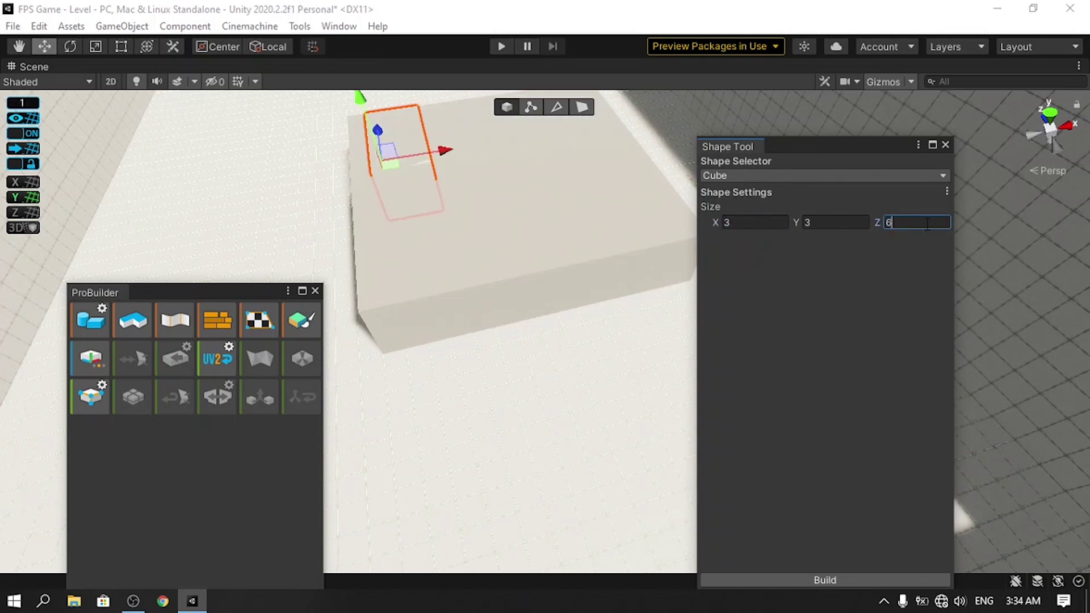
pyautogui.click(840, 224)
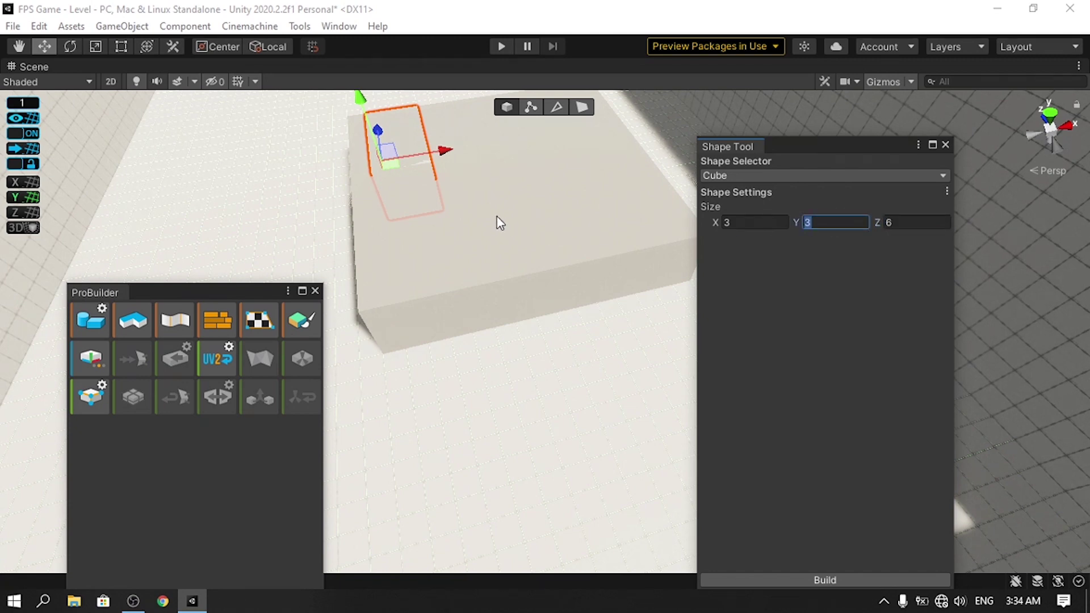
# Select the small cube and move it along Z and X against the middle of the platform's front side
pyautogui.moveTo(505, 227)
pyautogui.mouseDown(button='middle')
pyautogui.moveTo(537, 253)
pyautogui.moveTo(511, 244)
pyautogui.mouseUp(button='middle')
pyautogui.click(540, 272)
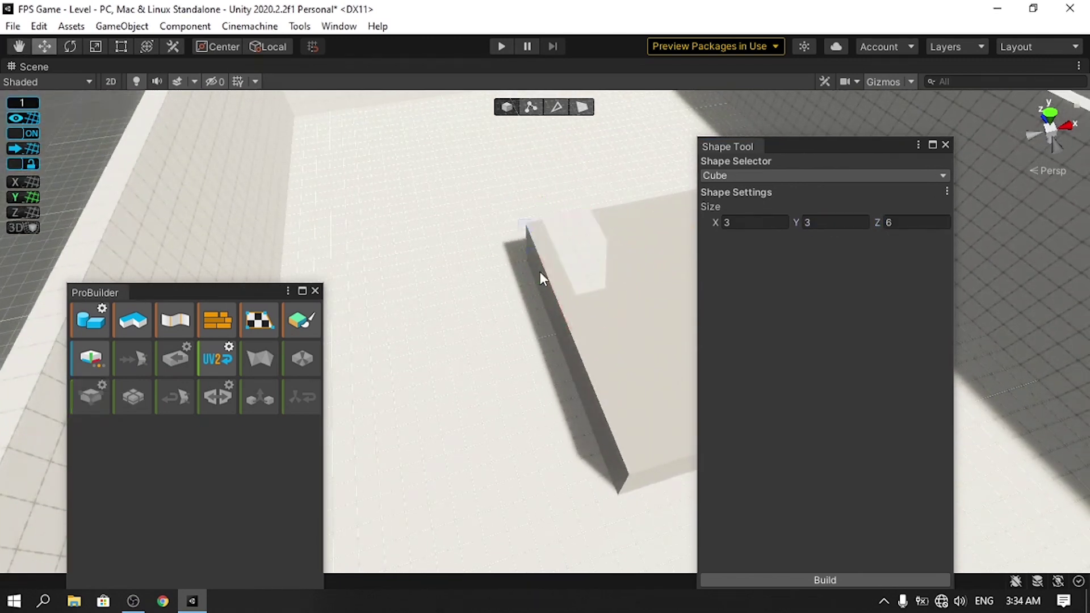
pyautogui.click(583, 243)
pyautogui.click(583, 243)
pyautogui.moveTo(531, 241); pyautogui.dragTo(621, 436)
pyautogui.moveTo(620, 436); pyautogui.dragTo(506, 364, button='middle')
pyautogui.scroll(-1, 506, 365)
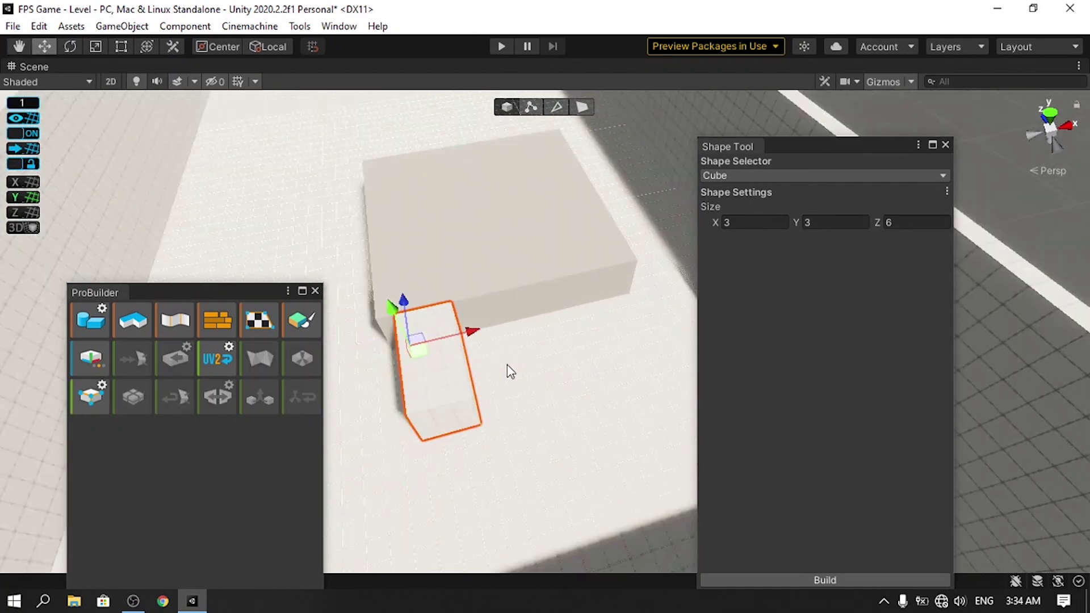
pyautogui.moveTo(477, 333); pyautogui.dragTo(562, 313)
pyautogui.scroll(5, 548, 378)
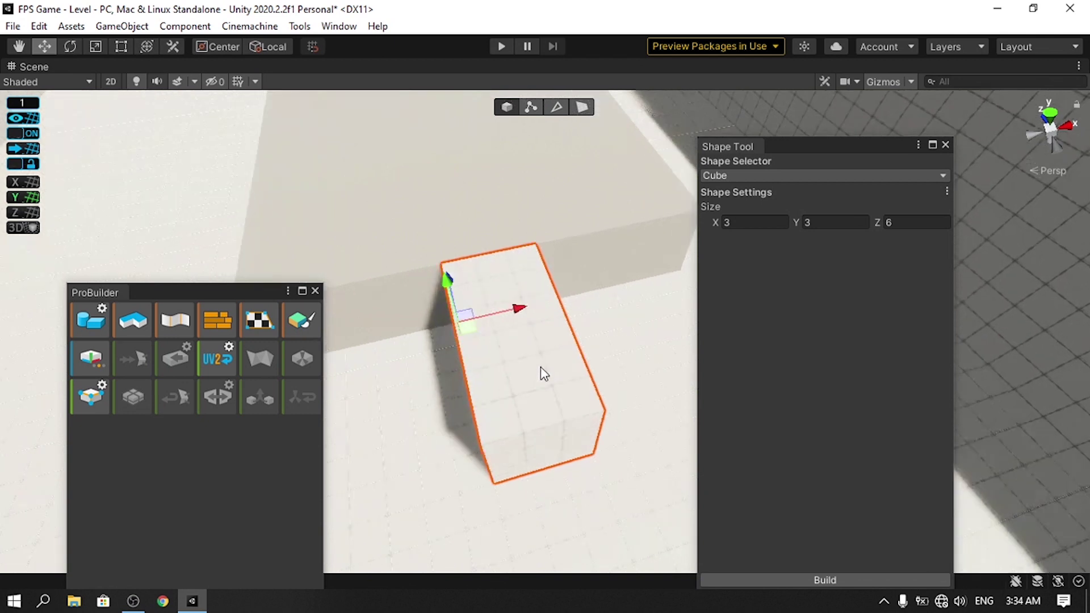
# Switch to vertex selection, build the small cube and close the Shape Tool
pyautogui.click(535, 110)
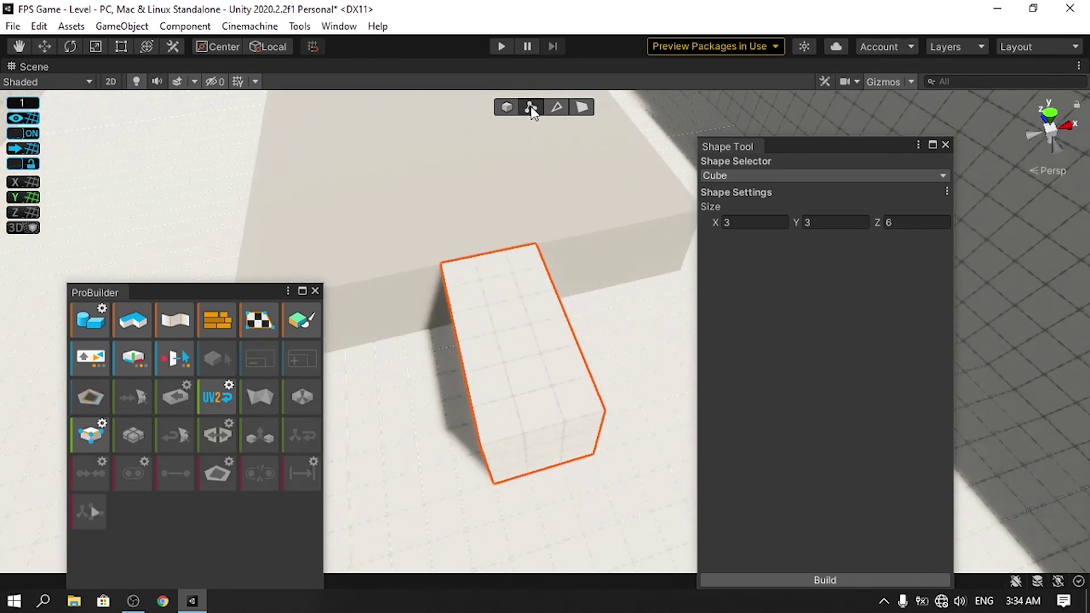
pyautogui.scroll(6, 502, 396)
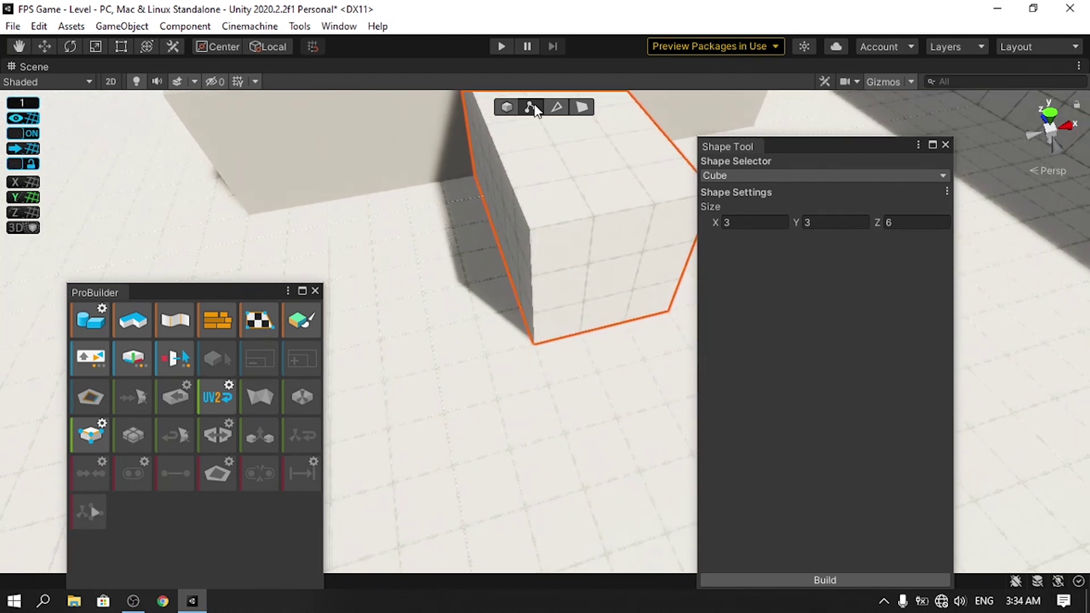
pyautogui.click(815, 580)
pyautogui.scroll(-3, 596, 295)
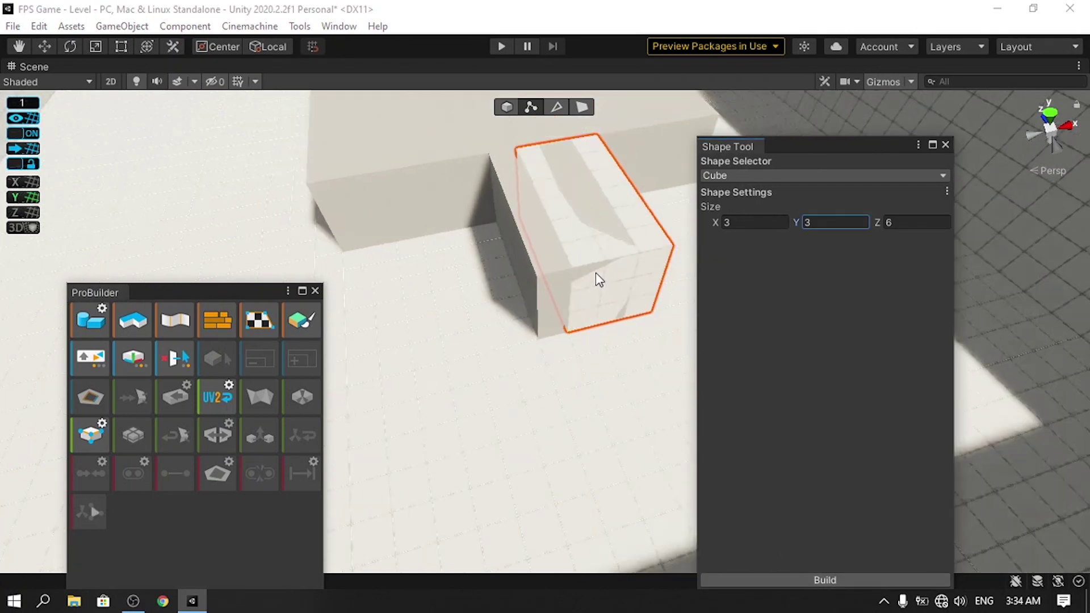
pyautogui.click(945, 145)
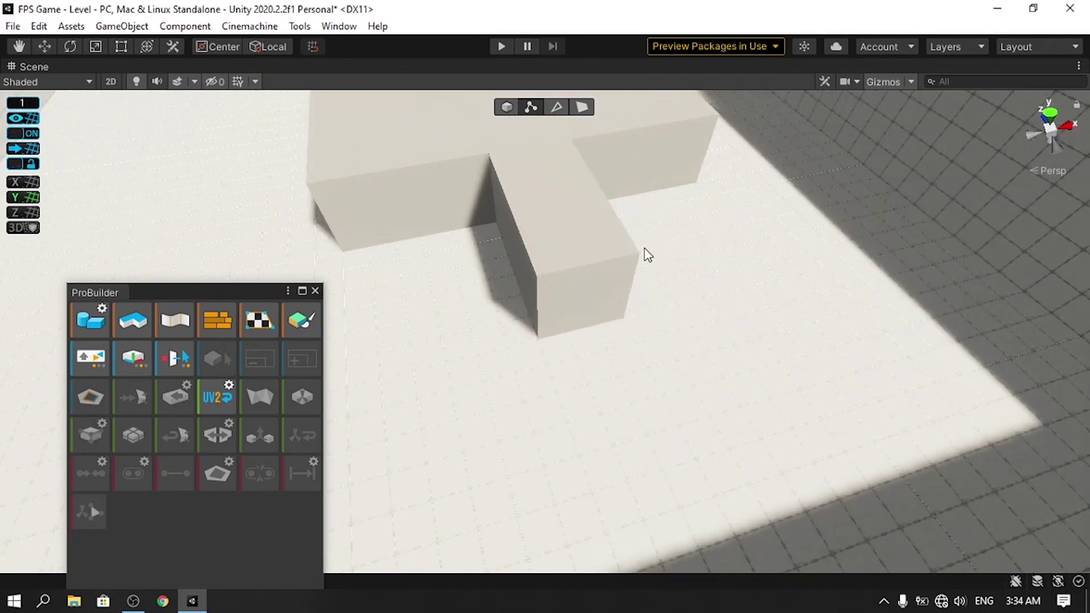
# Collapse the top and bottom vertices at the small cube's front-left corner into one
pyautogui.click(604, 268)
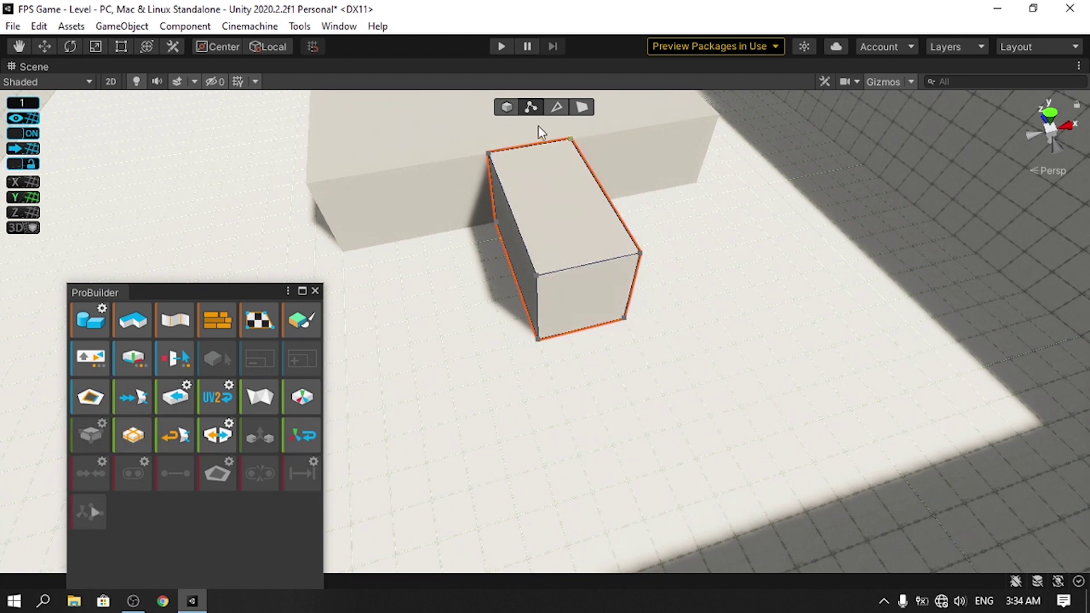
pyautogui.click(536, 278)
pyautogui.scroll(3, 544, 295)
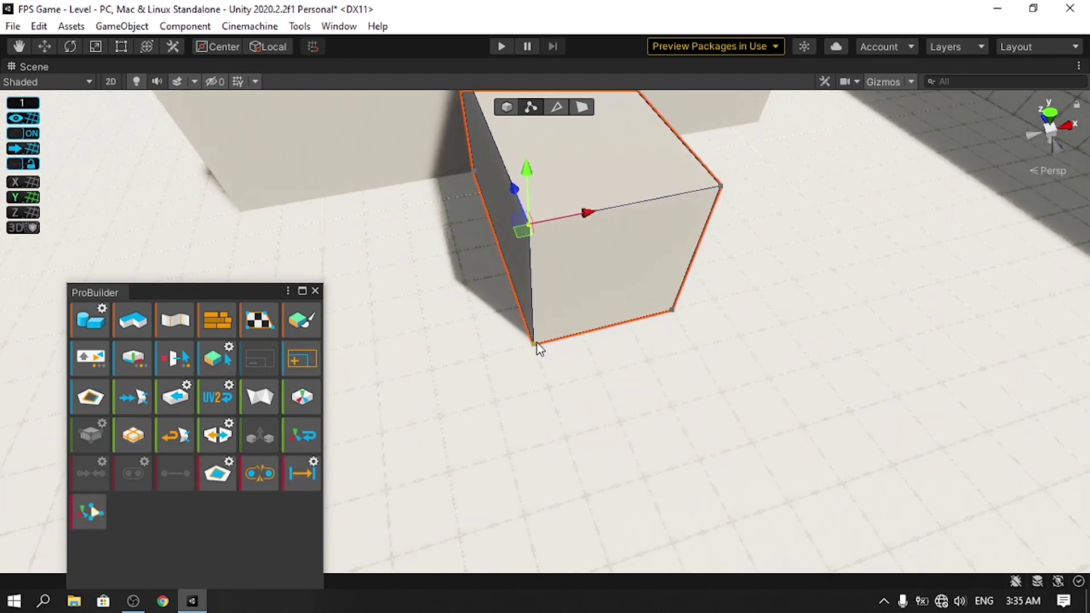
pyautogui.keyDown('shift'); pyautogui.click(536, 344); pyautogui.keyUp('shift')
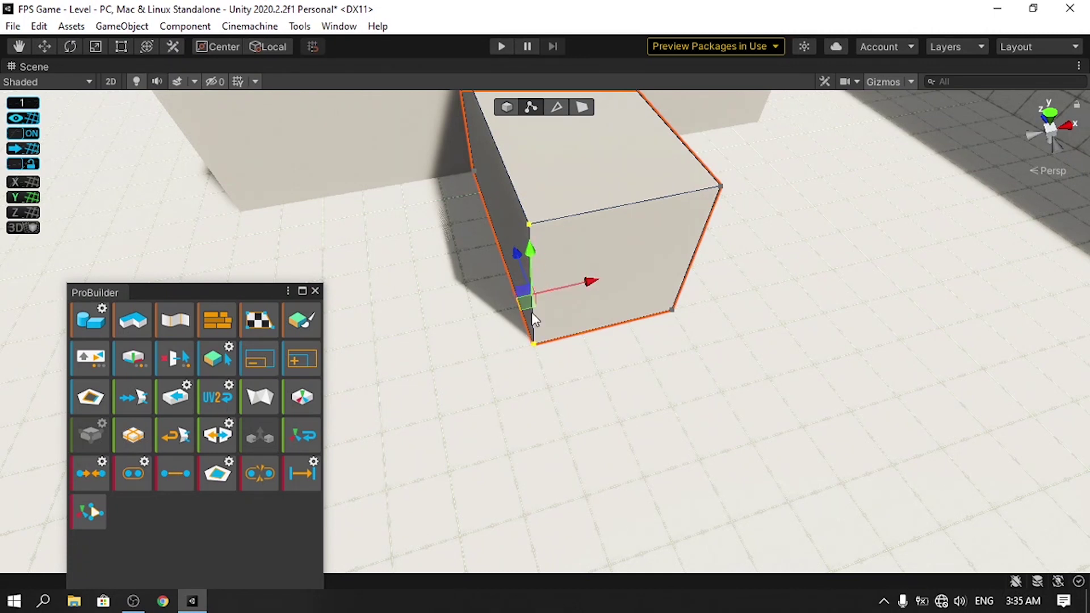
pyautogui.click(87, 474)
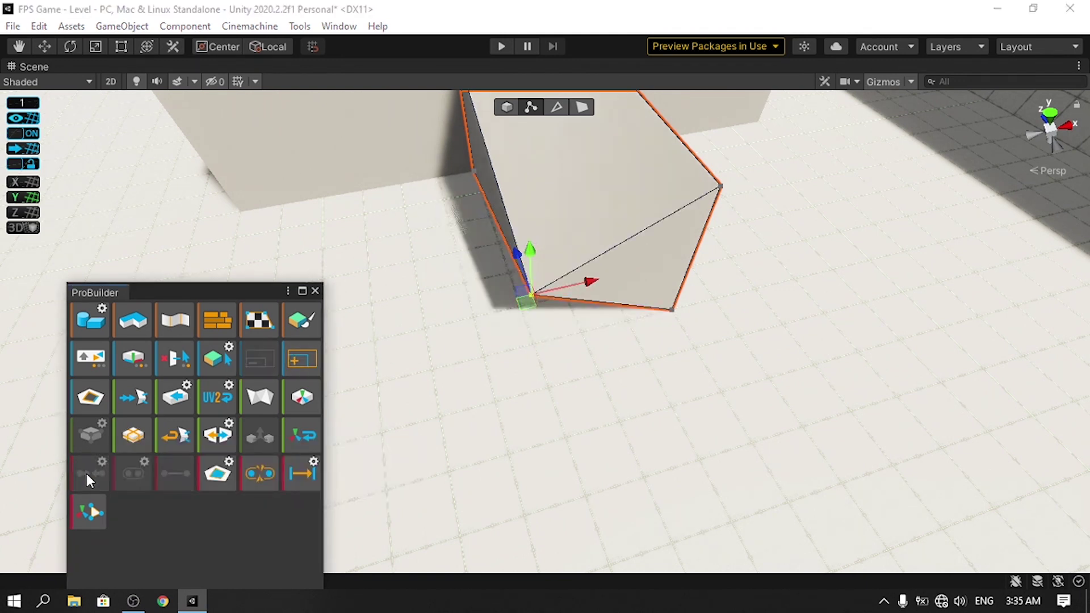
# Collapse the top and bottom vertices at the small cube's front-right corner to form a ramp
pyautogui.click(720, 187)
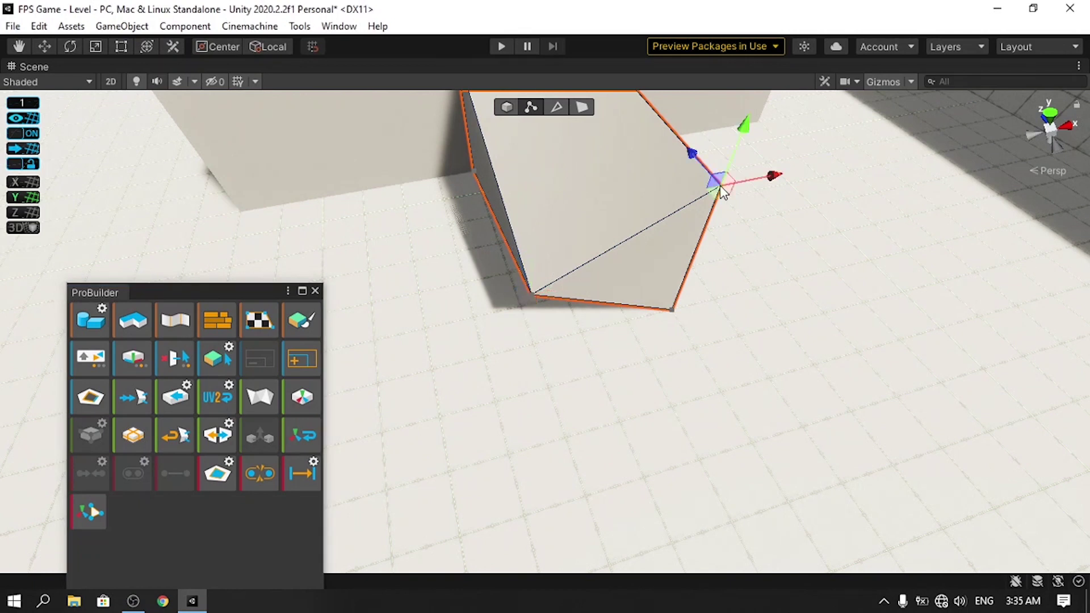
pyautogui.scroll(2, 709, 300)
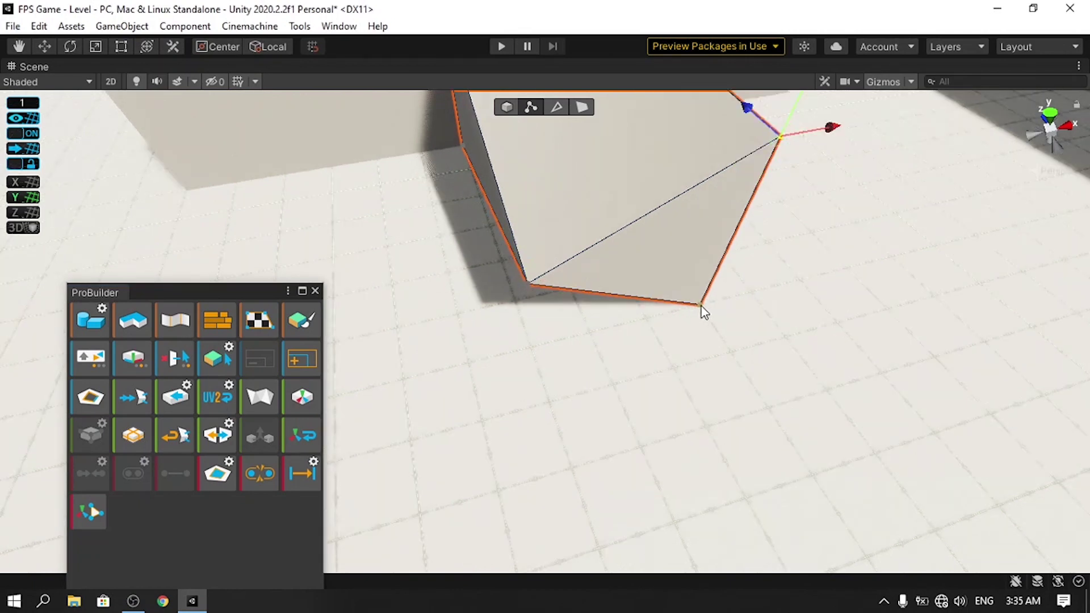
pyautogui.keyDown('shift'); pyautogui.click(702, 307); pyautogui.keyUp('shift')
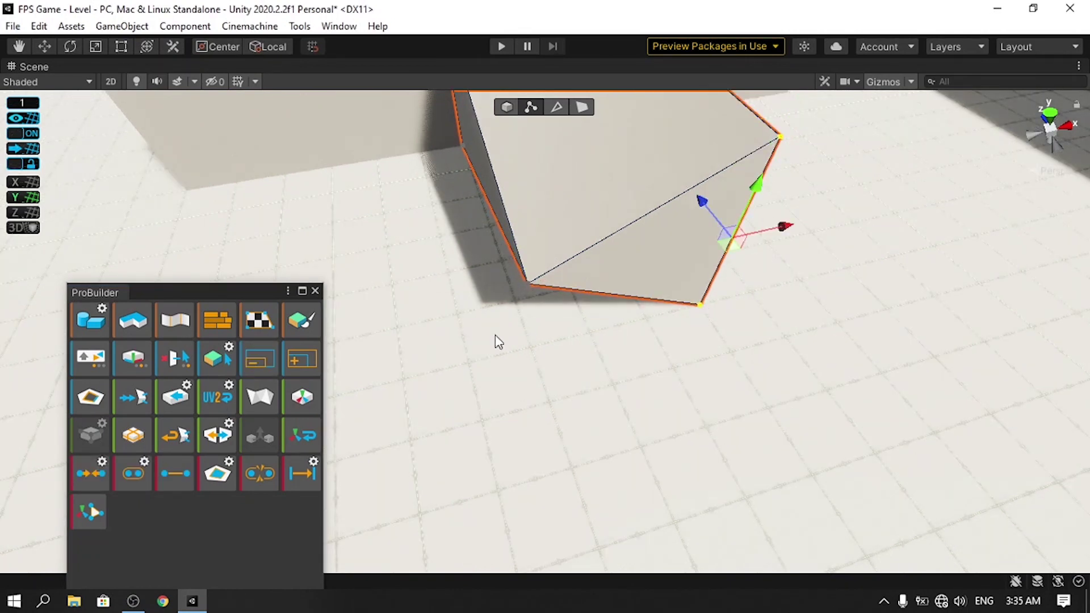
pyautogui.click(94, 472)
pyautogui.scroll(-3, 574, 274)
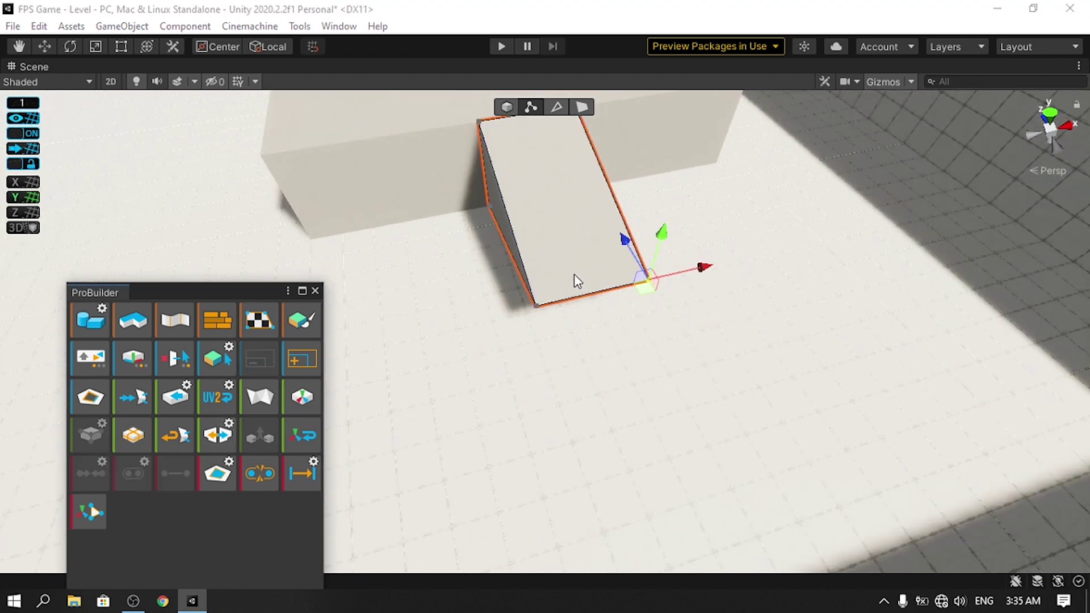
# Switch to edge selection and lower the ramp's front edge down to the floor
pyautogui.moveTo(587, 270); pyautogui.dragTo(535, 398, button='middle')
pyautogui.click(558, 107)
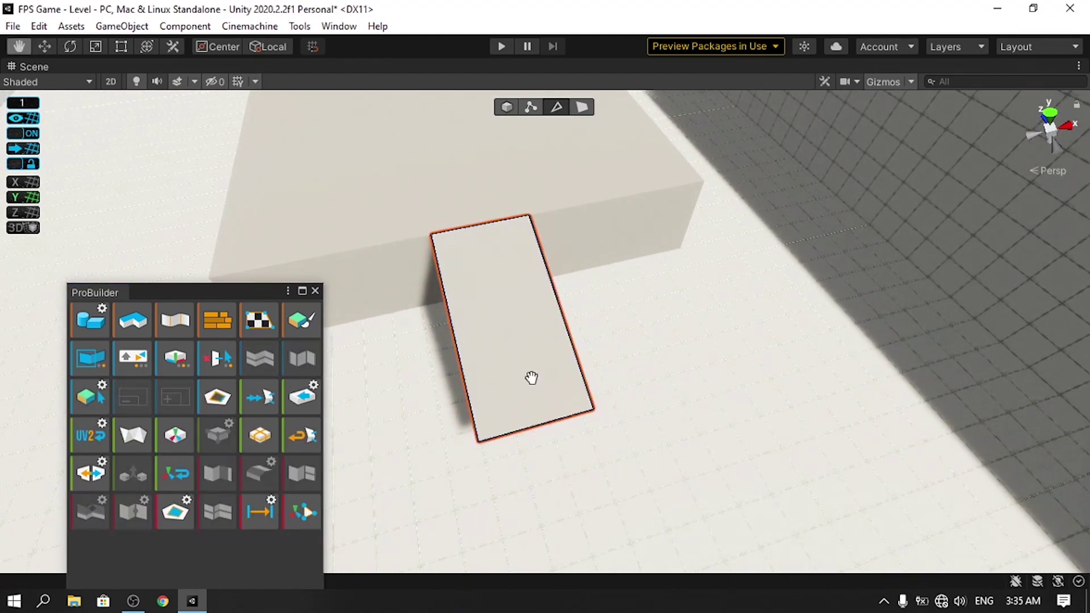
pyautogui.keyDown('alt'); pyautogui.moveTo(530, 377); pyautogui.dragTo(518, 265); pyautogui.keyUp('alt')
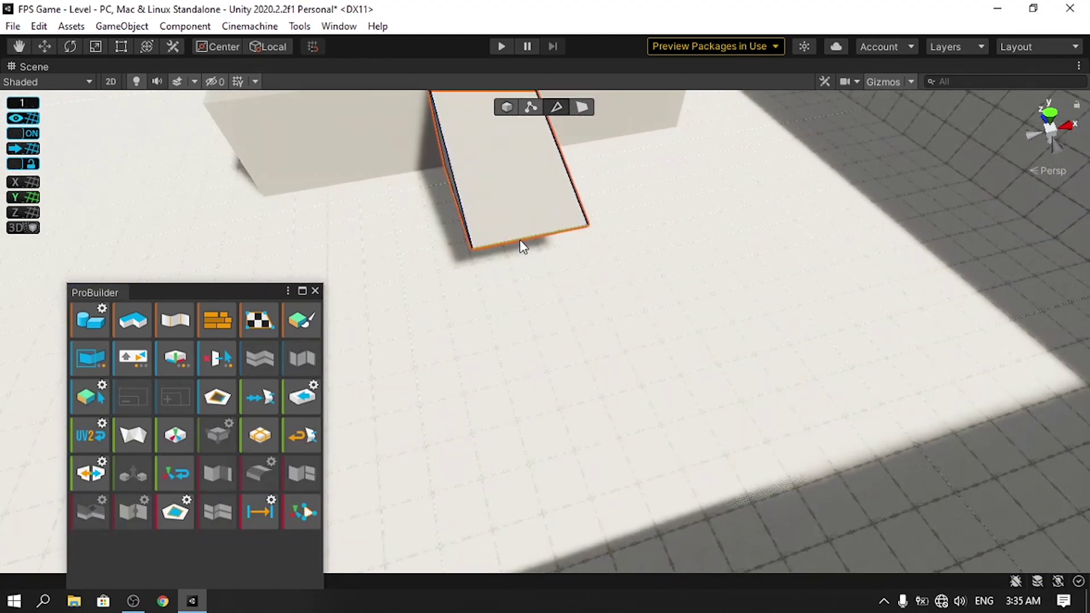
pyautogui.click(520, 240)
pyautogui.moveTo(537, 189); pyautogui.dragTo(530, 233)
pyautogui.scroll(-3, 531, 233)
pyautogui.moveTo(530, 239); pyautogui.dragTo(597, 352, button='middle')
pyautogui.keyDown('alt'); pyautogui.moveTo(598, 352); pyautogui.dragTo(687, 389); pyautogui.keyUp('alt')
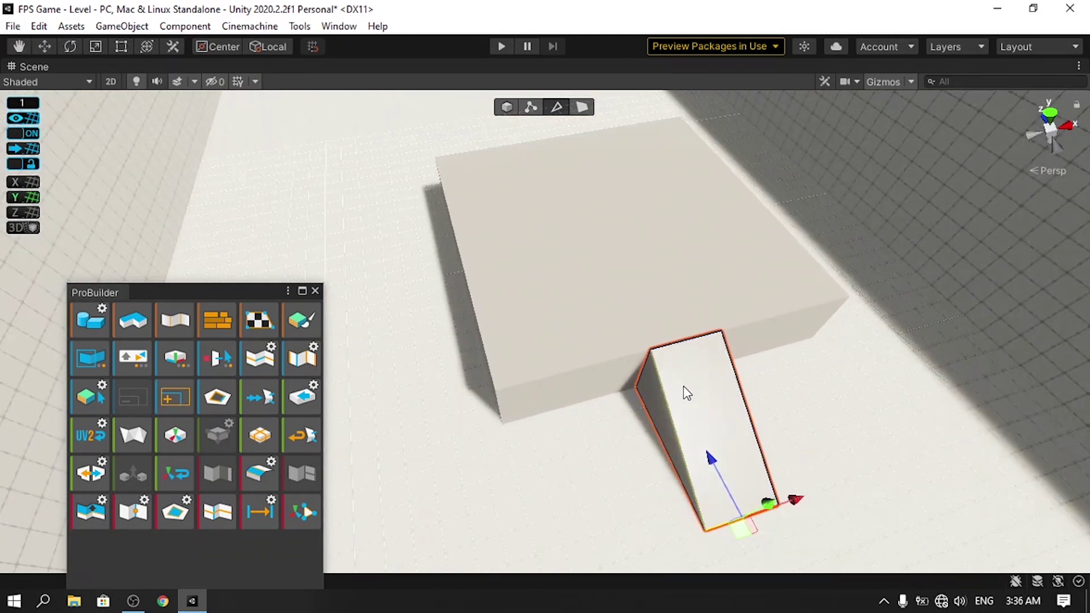
# Switch to object selection, duplicate the ramp and move the copy along Z toward the platform's opposite side
pyautogui.click(508, 107)
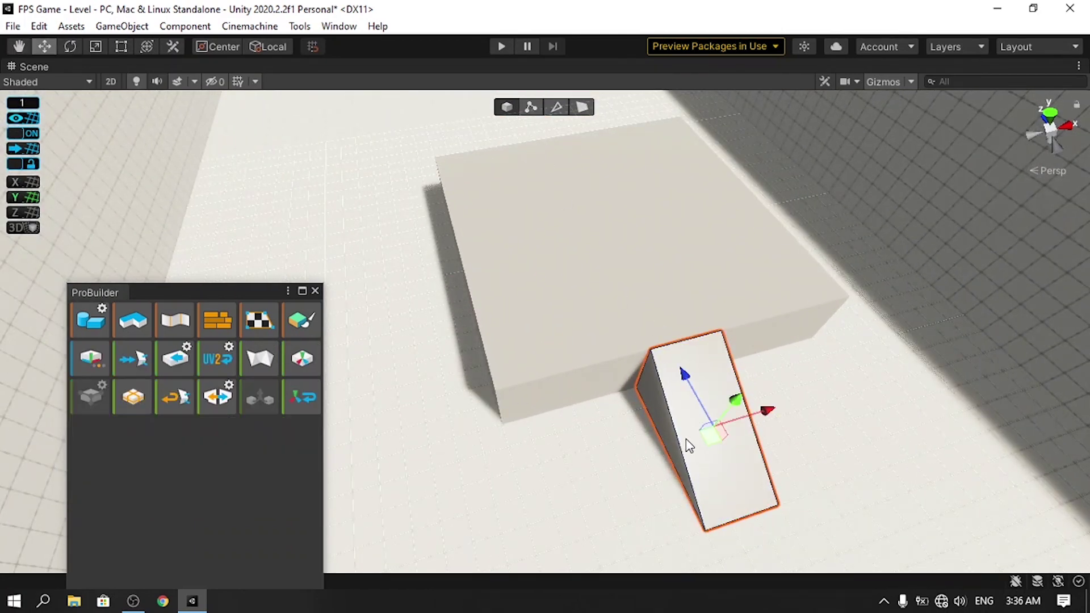
pyautogui.scroll(-2, 686, 439)
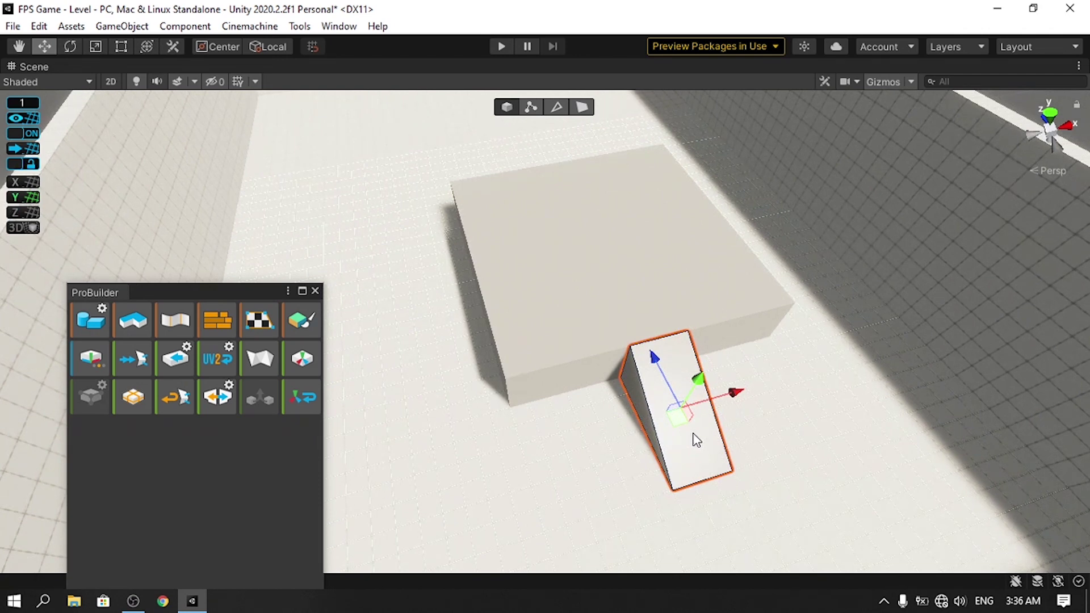
pyautogui.hotkey('ctrl', 'd')
pyautogui.moveTo(657, 360); pyautogui.dragTo(656, 289)
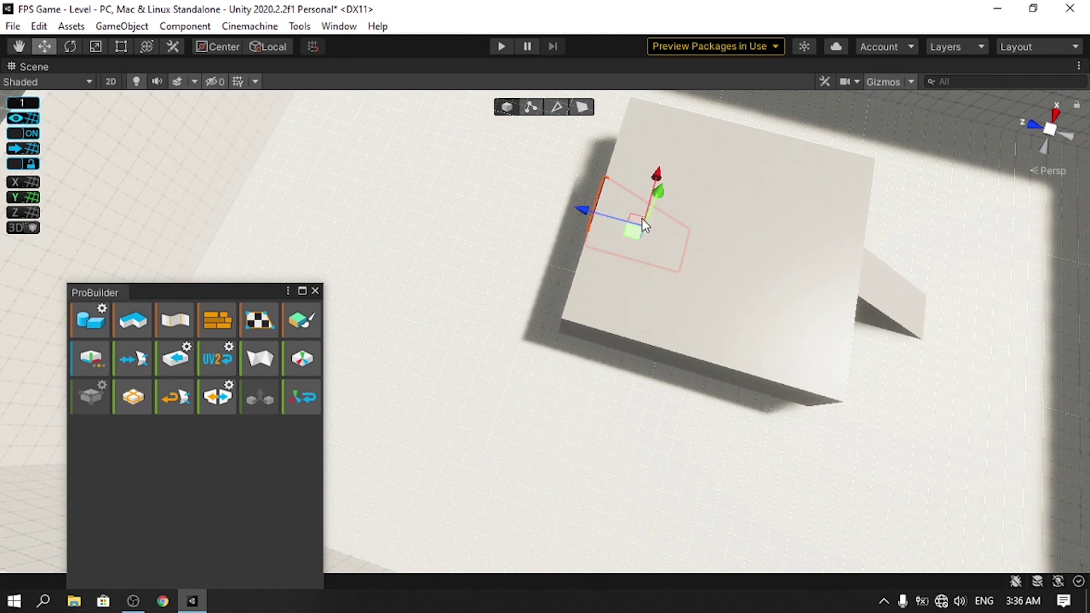
# Rotate the duplicate ramp 180 degrees about its vertical axis and move it against the platform's far side
pyautogui.click(70, 48)
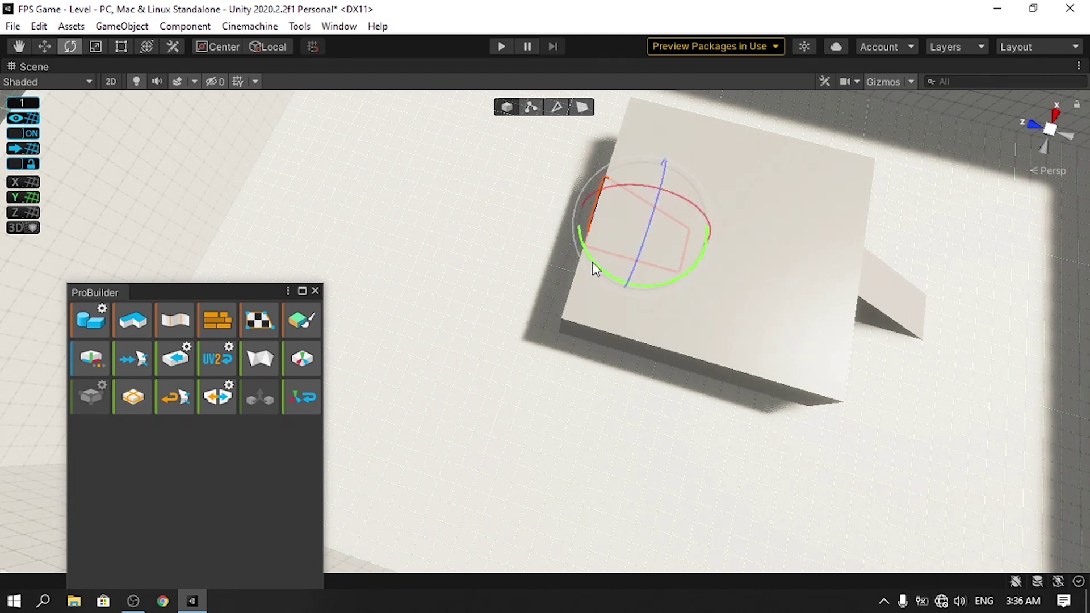
pyautogui.moveTo(592, 261); pyautogui.dragTo(825, 214)
pyautogui.moveTo(611, 274); pyautogui.dragTo(835, 244)
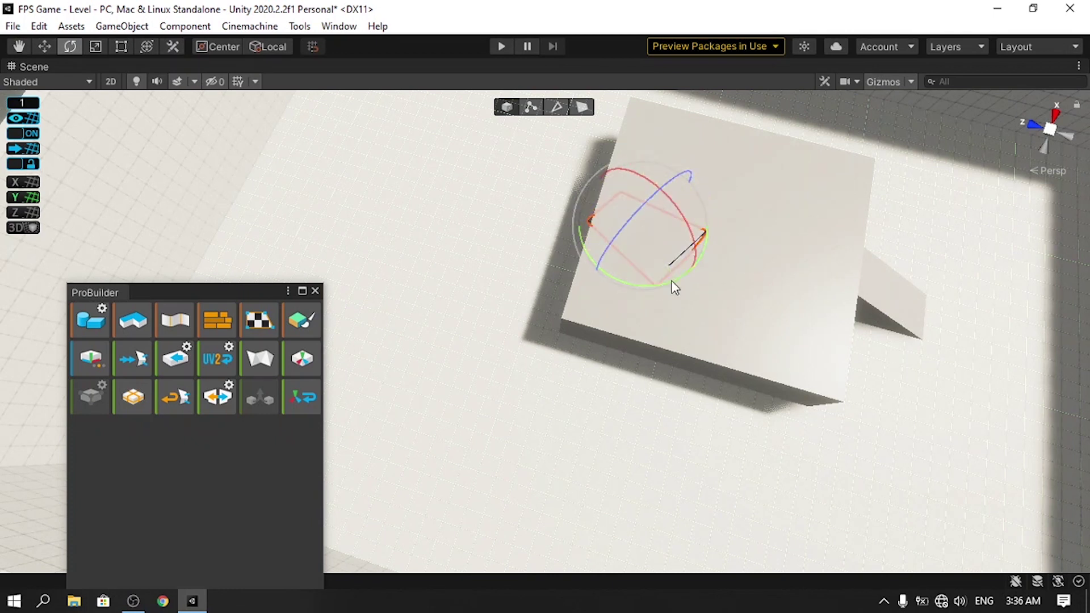
pyautogui.moveTo(672, 283); pyautogui.dragTo(680, 244)
pyautogui.click(43, 47)
pyautogui.moveTo(608, 239); pyautogui.dragTo(688, 314)
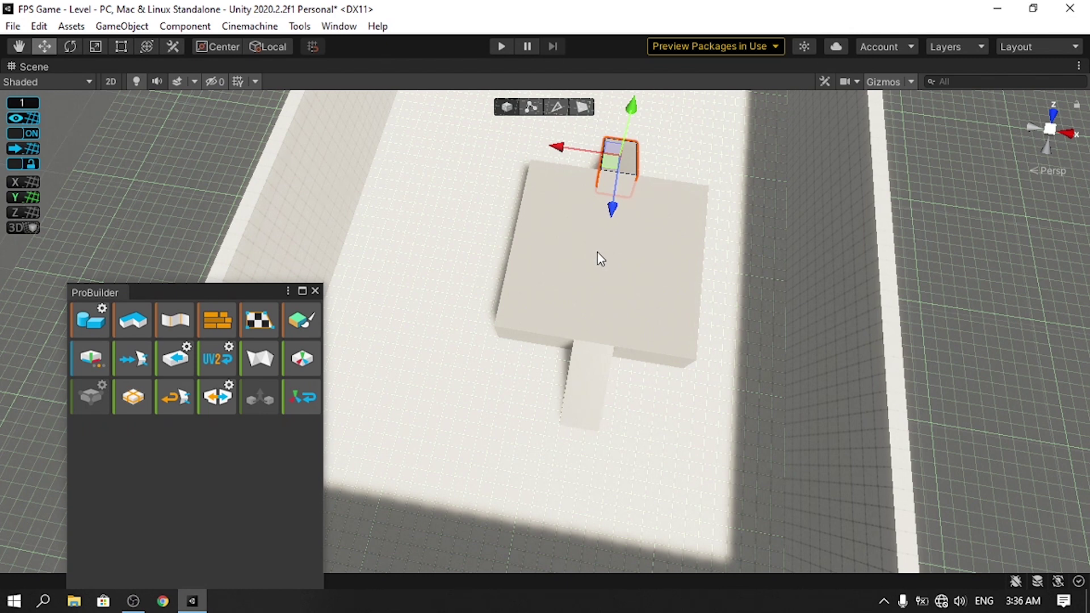
# Start a new shape and choose Pipe as its type after trying Cylinder
pyautogui.click(98, 319)
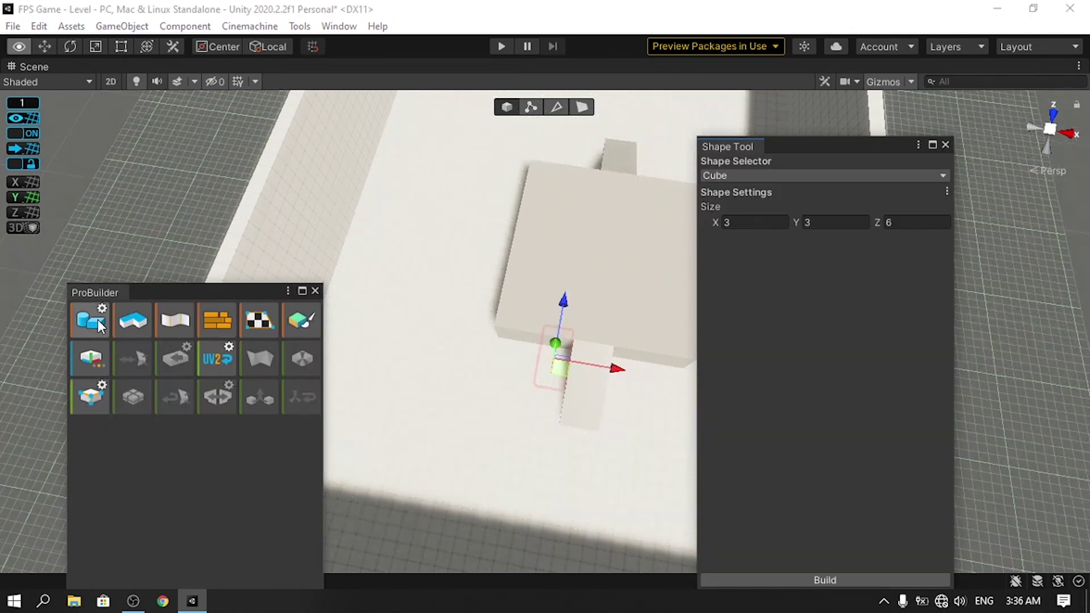
pyautogui.click(732, 173)
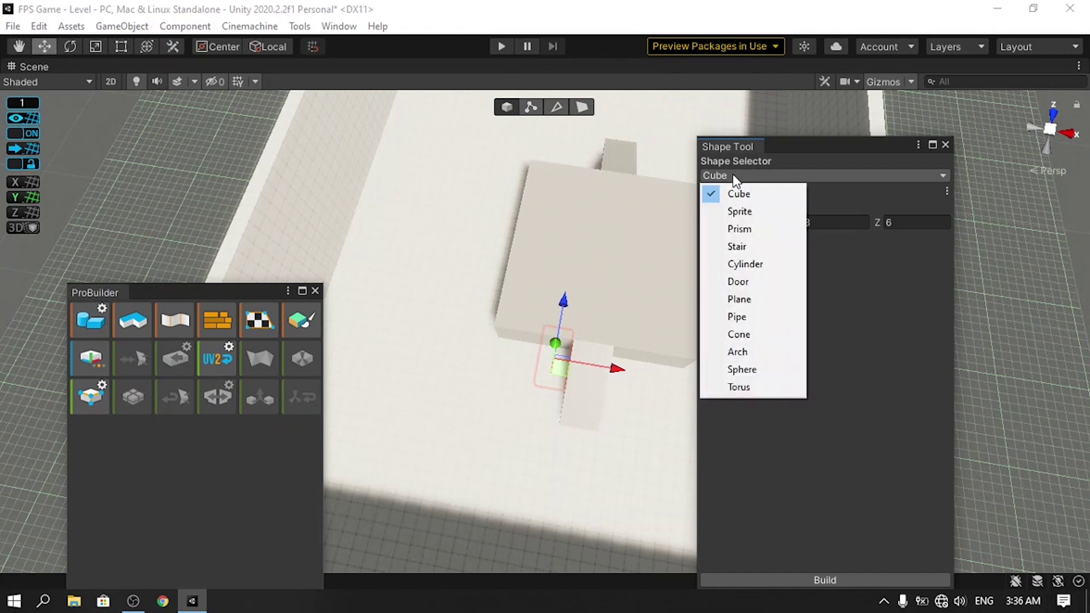
pyautogui.click(759, 264)
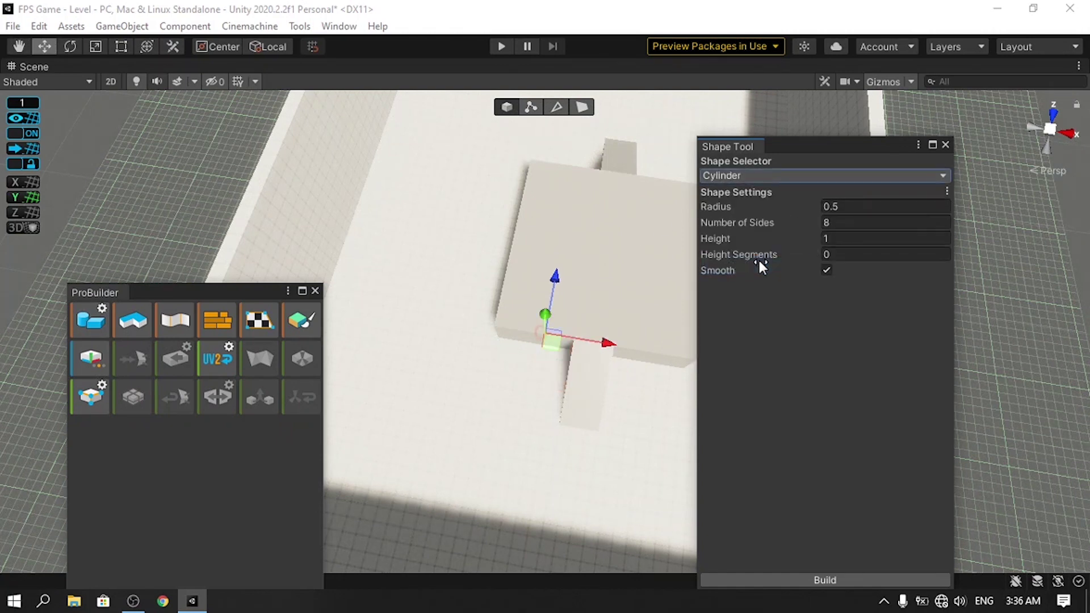
pyautogui.click(783, 176)
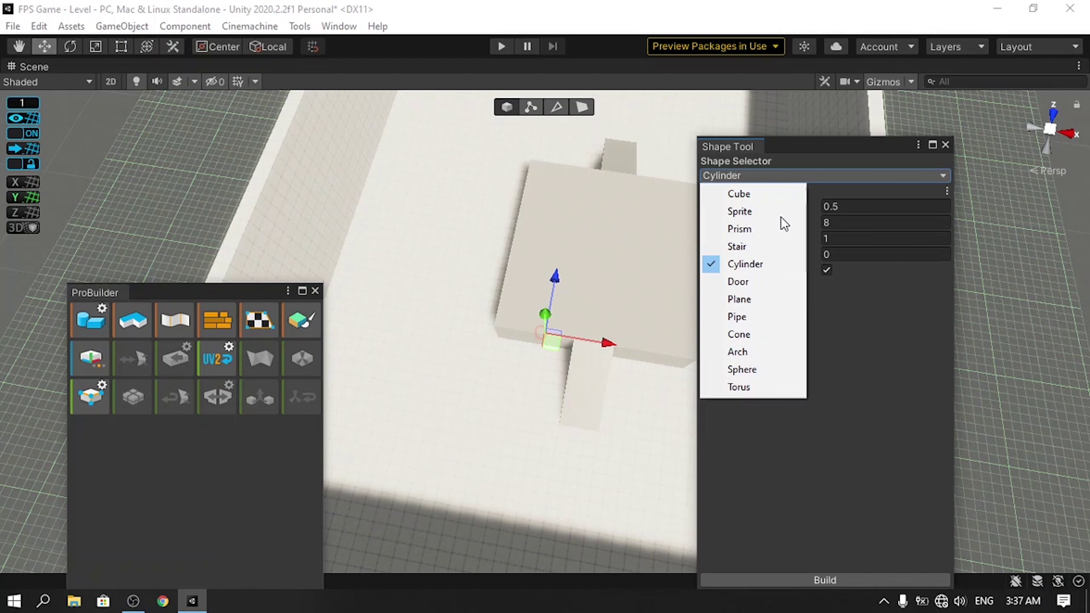
pyautogui.click(754, 314)
pyautogui.scroll(2, 599, 326)
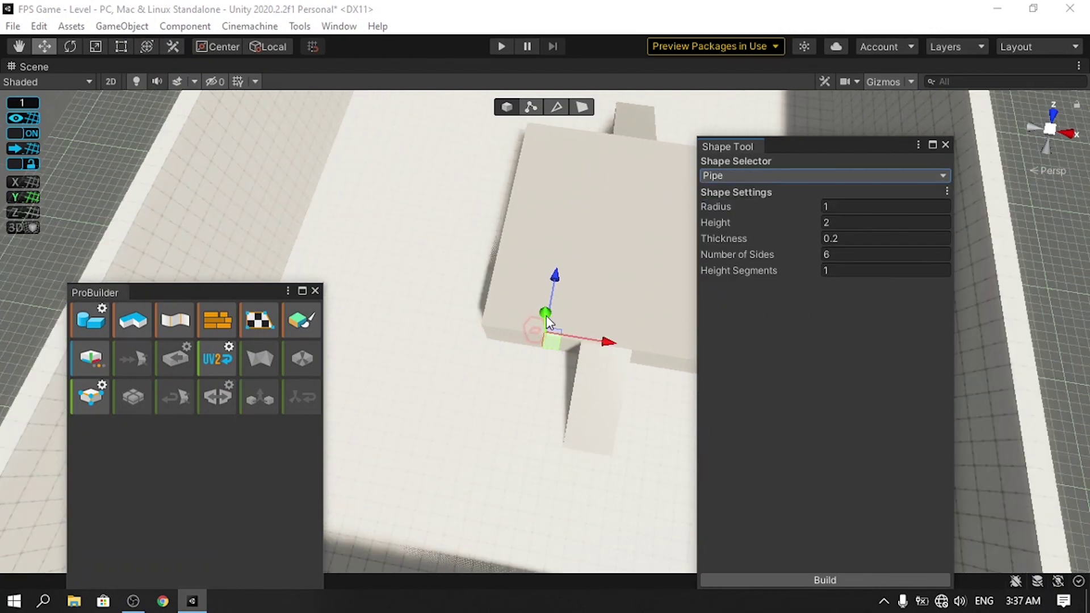
# Raise the pipe preview onto the platform and move it along X to the middle of the platform's top
pyautogui.moveTo(546, 315); pyautogui.dragTo(558, 207)
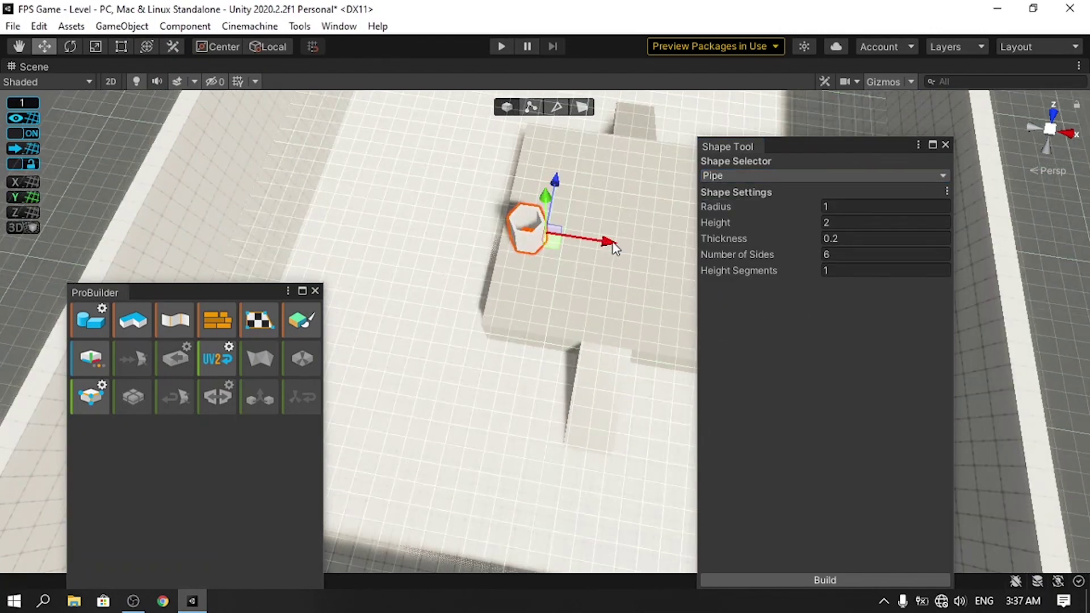
pyautogui.moveTo(613, 243); pyautogui.dragTo(702, 253)
pyautogui.moveTo(647, 255); pyautogui.dragTo(492, 300, button='middle')
pyautogui.moveTo(492, 300); pyautogui.dragTo(502, 277)
pyautogui.scroll(1, 487, 320)
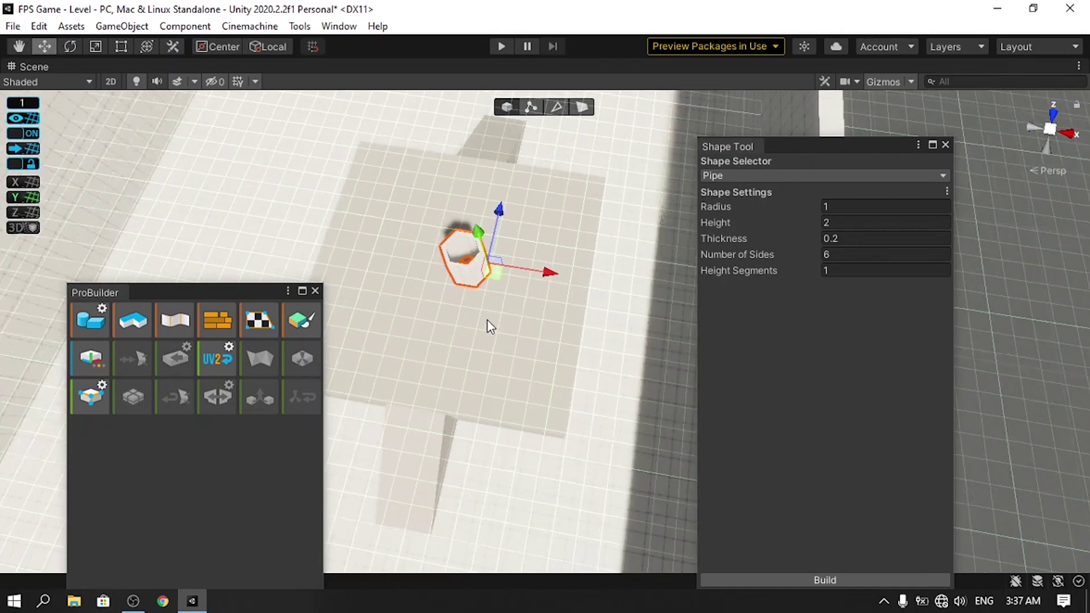
pyautogui.moveTo(491, 328); pyautogui.dragTo(539, 433, button='middle')
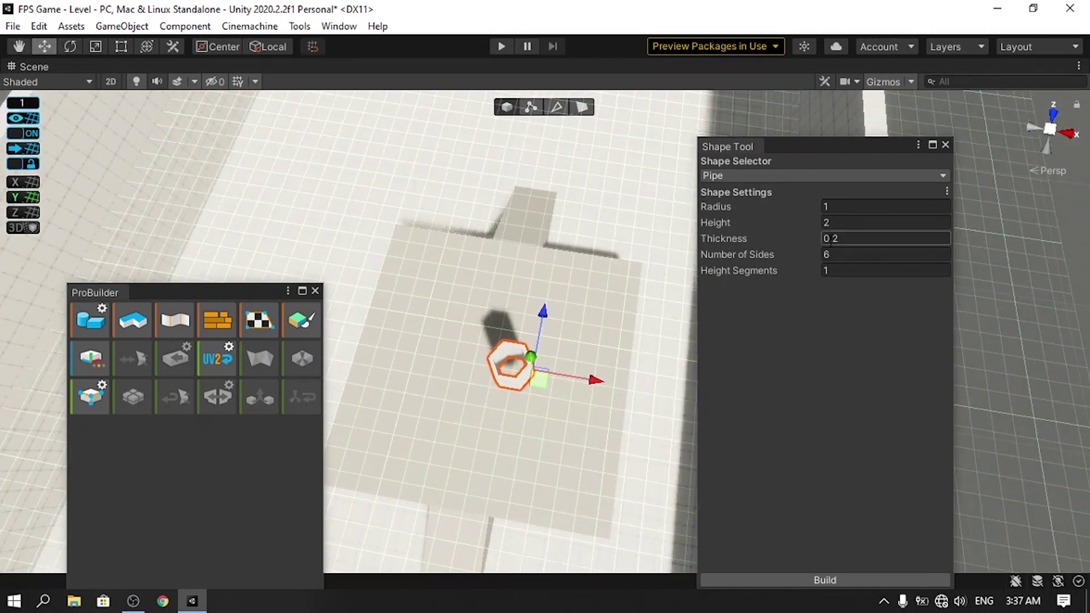
# Set the pipe's radius to 5 and build it on the platform
pyautogui.click(840, 207)
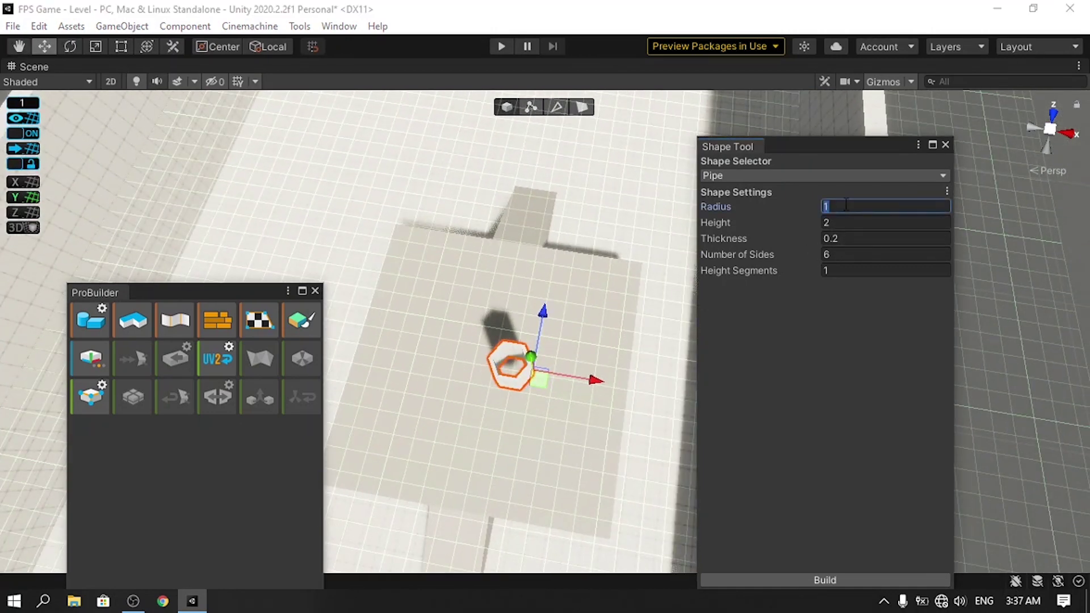
pyautogui.write('5')
pyautogui.press('Return')
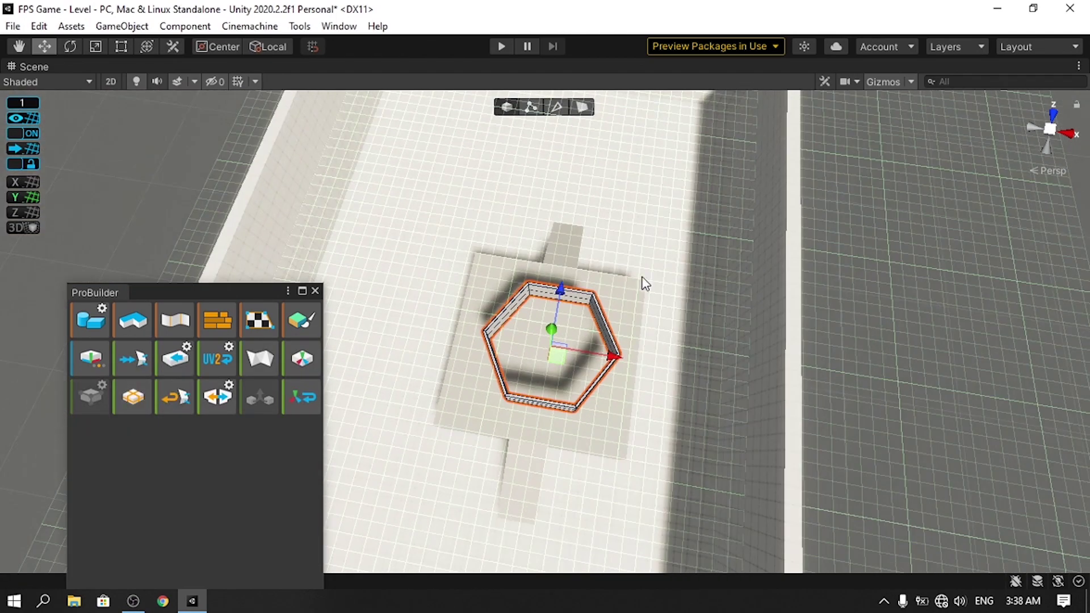
# Start another new shape on the floor beyond the platform and set its type to Cube
pyautogui.moveTo(625, 231); pyautogui.dragTo(641, 380, button='middle')
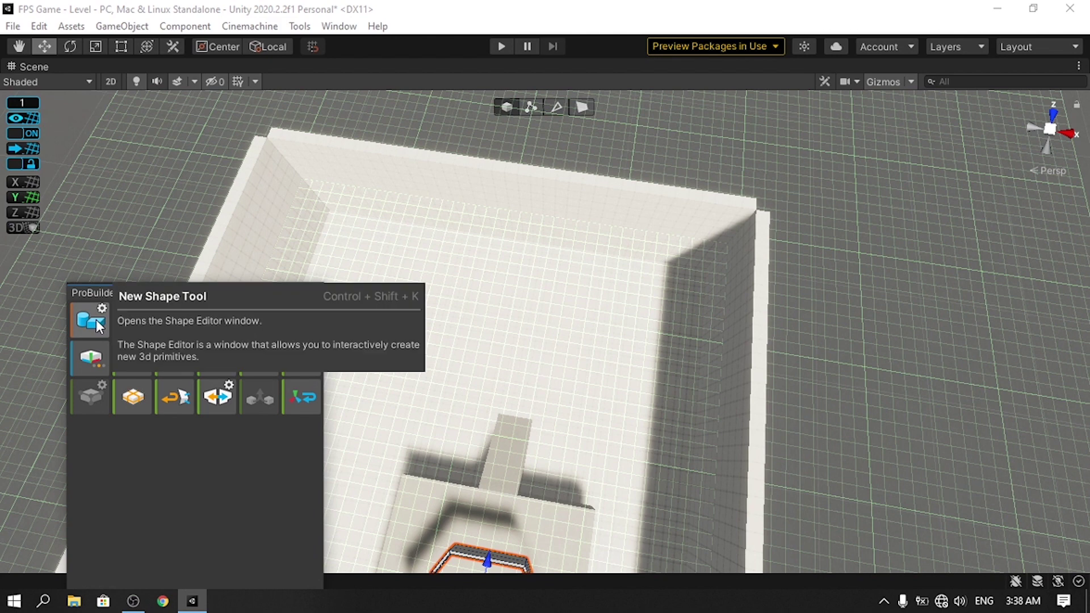
pyautogui.click(97, 319)
pyautogui.click(788, 172)
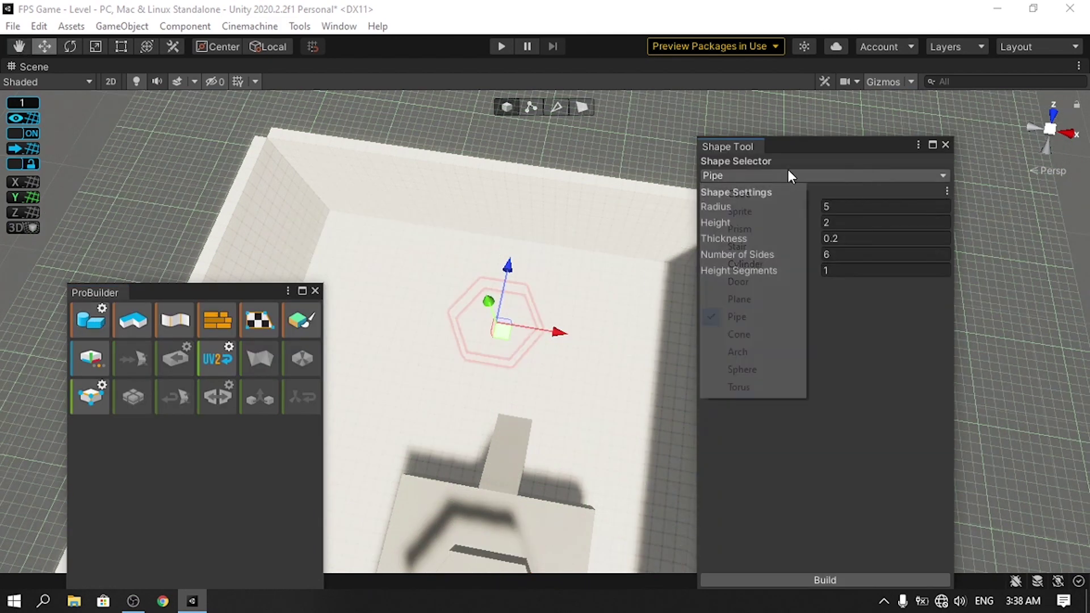
pyautogui.click(763, 192)
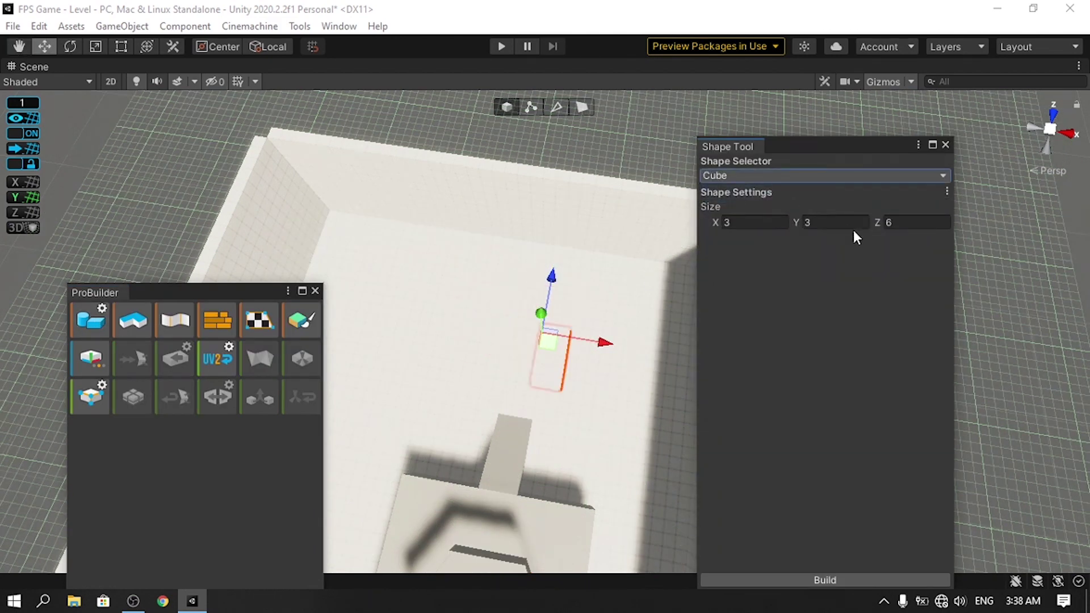
# Size the cube to X 40, Y 5, Z 1, place it across the arena between the side walls and build it
pyautogui.click(766, 223)
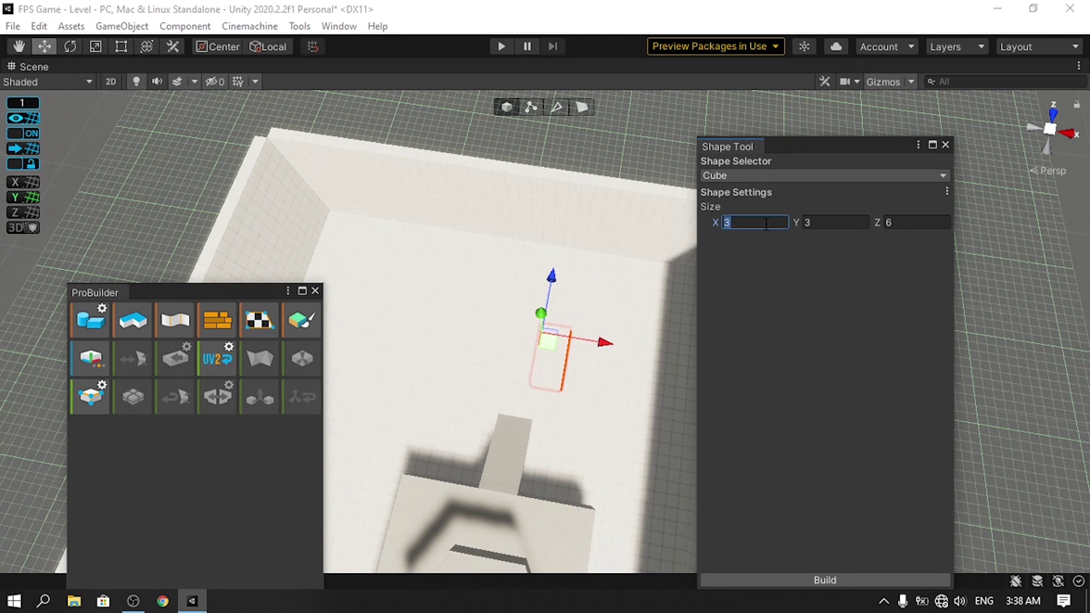
pyautogui.write('40')
pyautogui.click(835, 227)
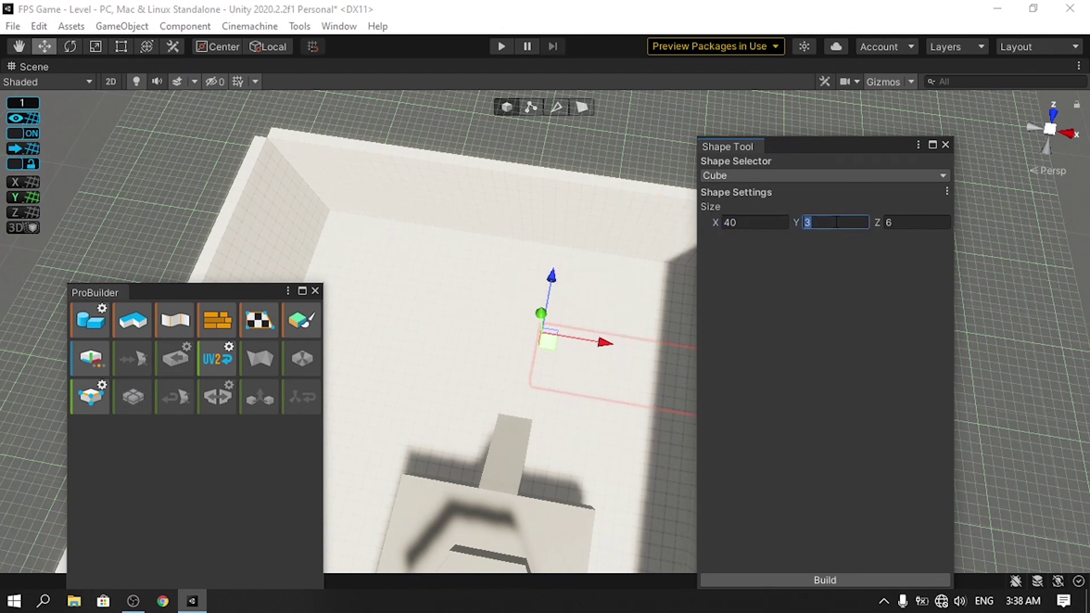
pyautogui.write('8')
pyautogui.click(906, 223)
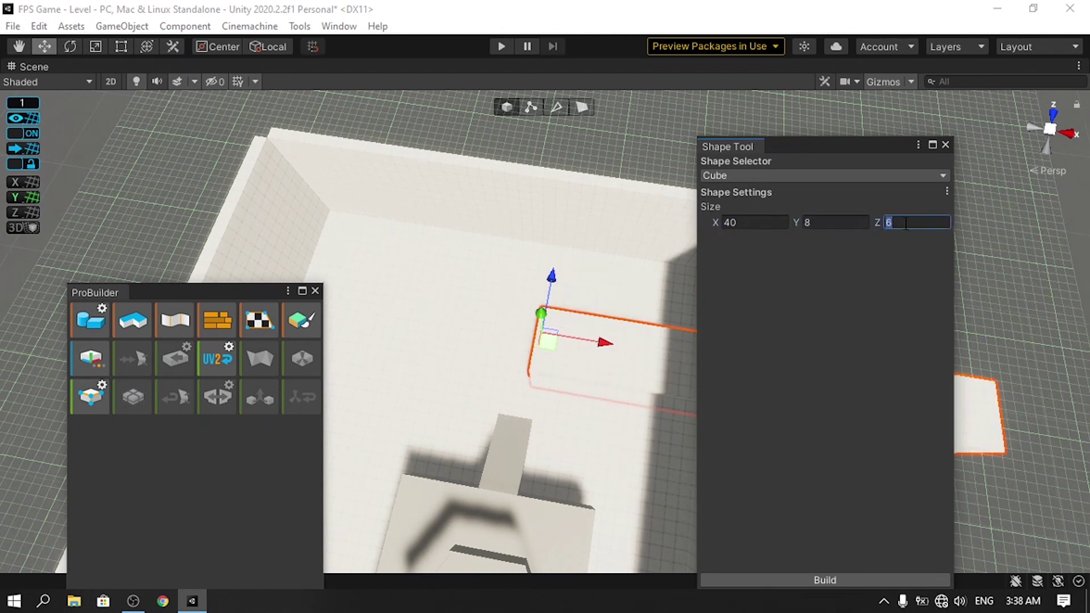
pyautogui.write('1')
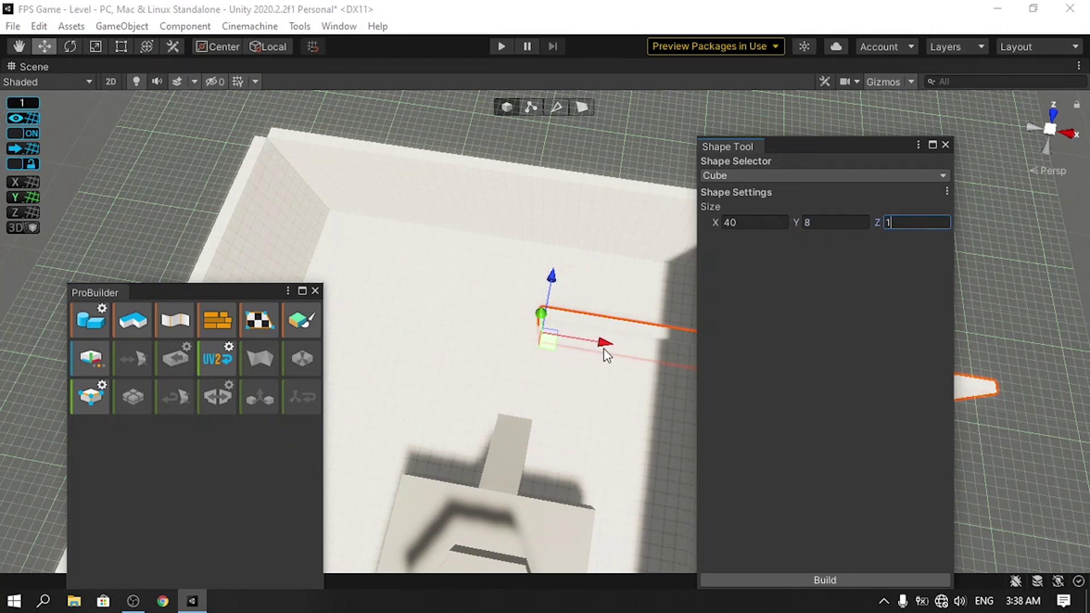
pyautogui.moveTo(604, 349); pyautogui.dragTo(368, 298)
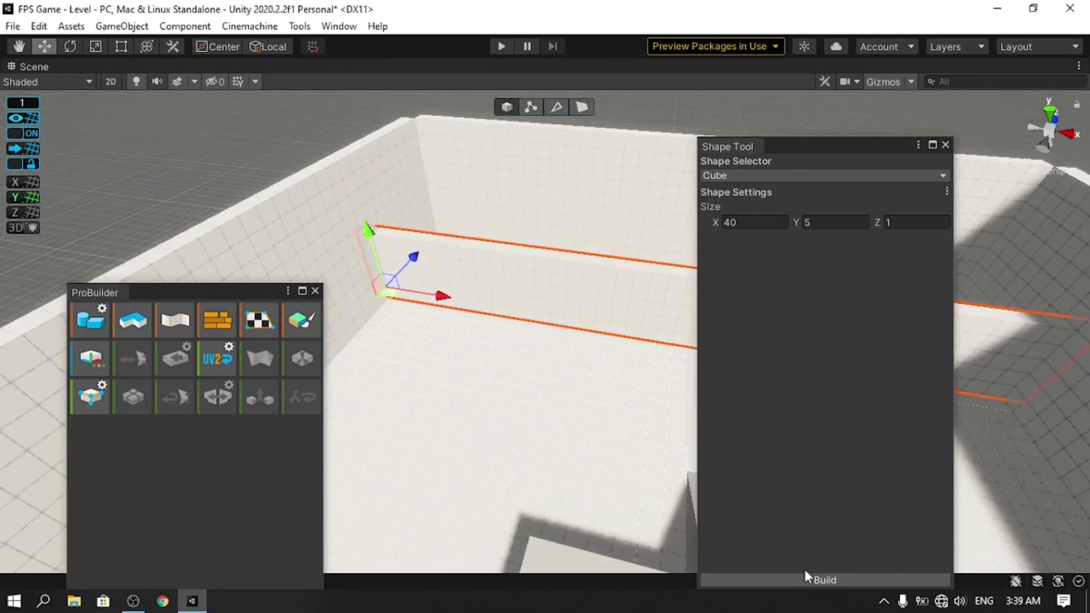
pyautogui.click(807, 575)
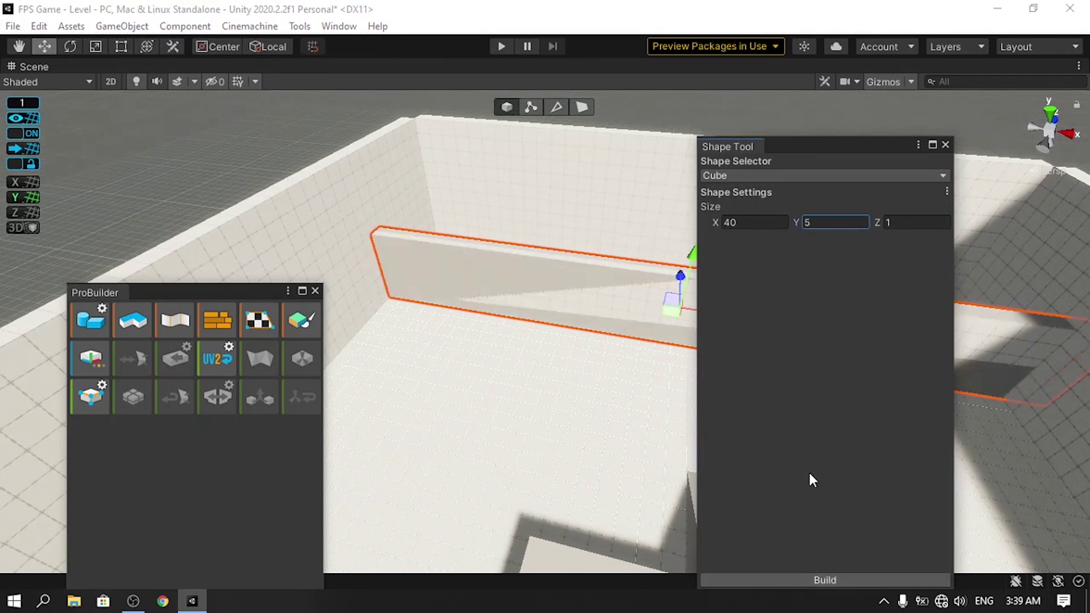
# Set the next cube's size to Y 1 and Z 5 for a flat slab
pyautogui.scroll(2, 625, 324)
pyautogui.moveTo(625, 326); pyautogui.dragTo(505, 349, button='middle')
pyautogui.click(823, 224)
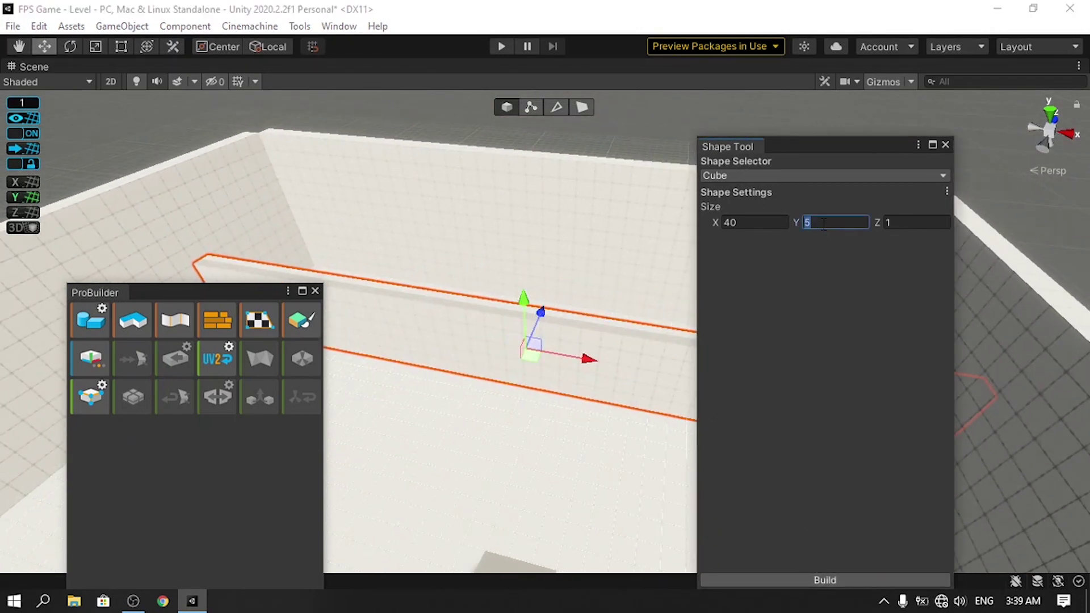
pyautogui.write('1')
pyautogui.click(903, 223)
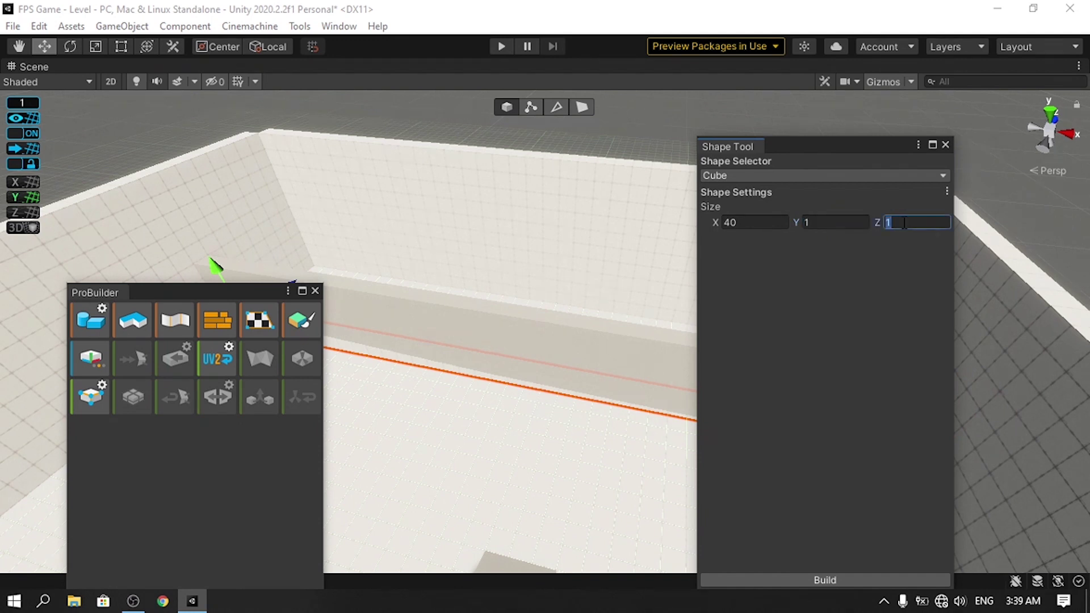
pyautogui.write('5')
# Move the slab preview up to the top of the new low wall, behind which the end wall stands
pyautogui.scroll(-3, 489, 320)
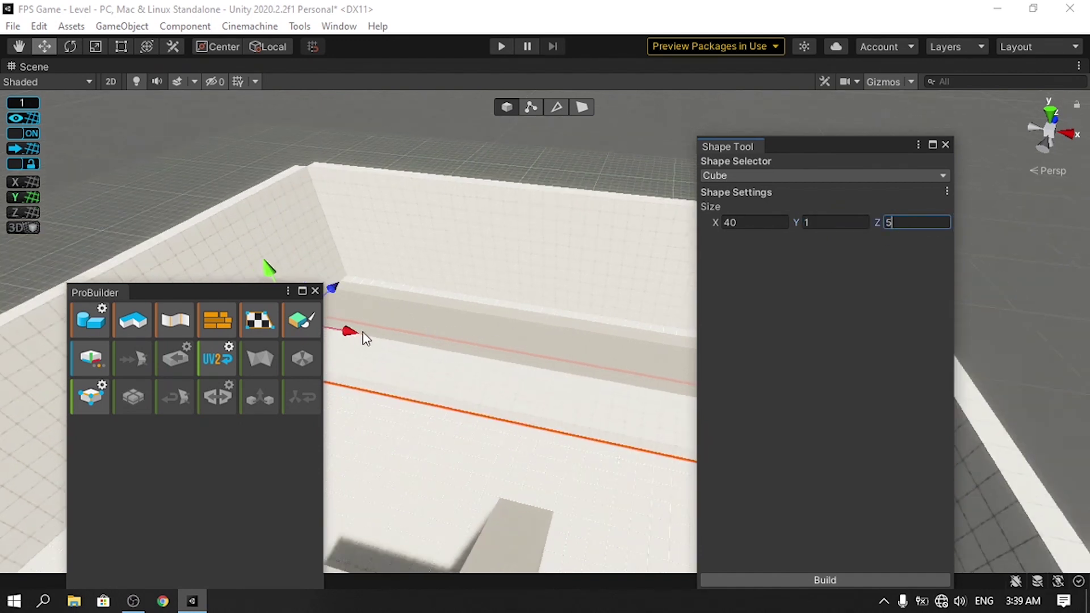
pyautogui.moveTo(425, 325); pyautogui.dragTo(487, 315, button='middle')
pyautogui.moveTo(380, 275); pyautogui.dragTo(359, 214)
pyautogui.moveTo(426, 224)
pyautogui.mouseDown()
pyautogui.moveTo(433, 210)
pyautogui.moveTo(423, 217)
pyautogui.mouseUp()
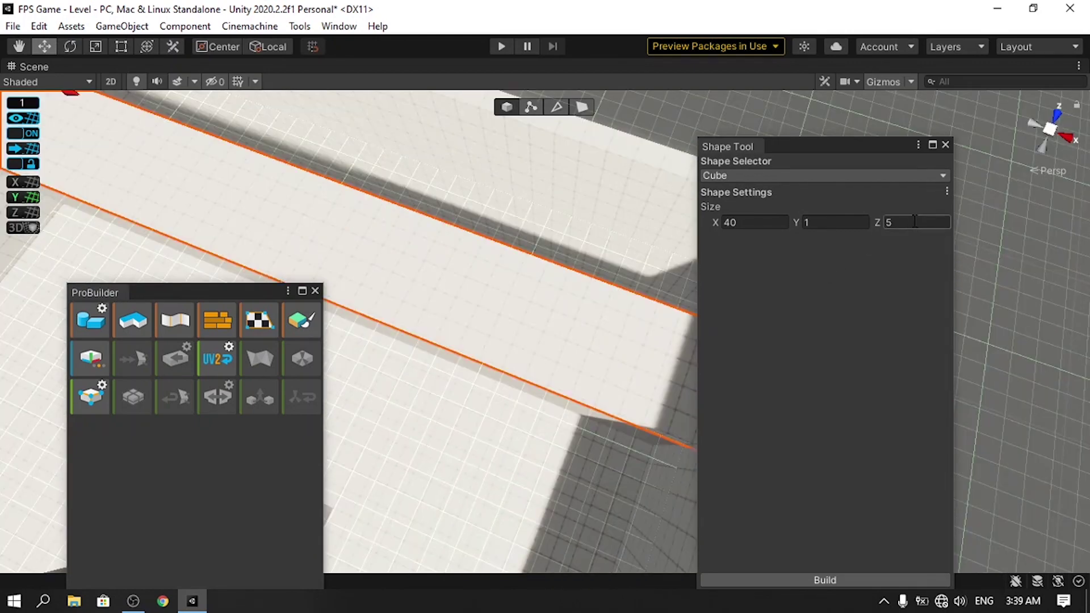
# Set the slab's Z size to 8 and move it to fill the gap between the low wall and the end wall
pyautogui.click(915, 221)
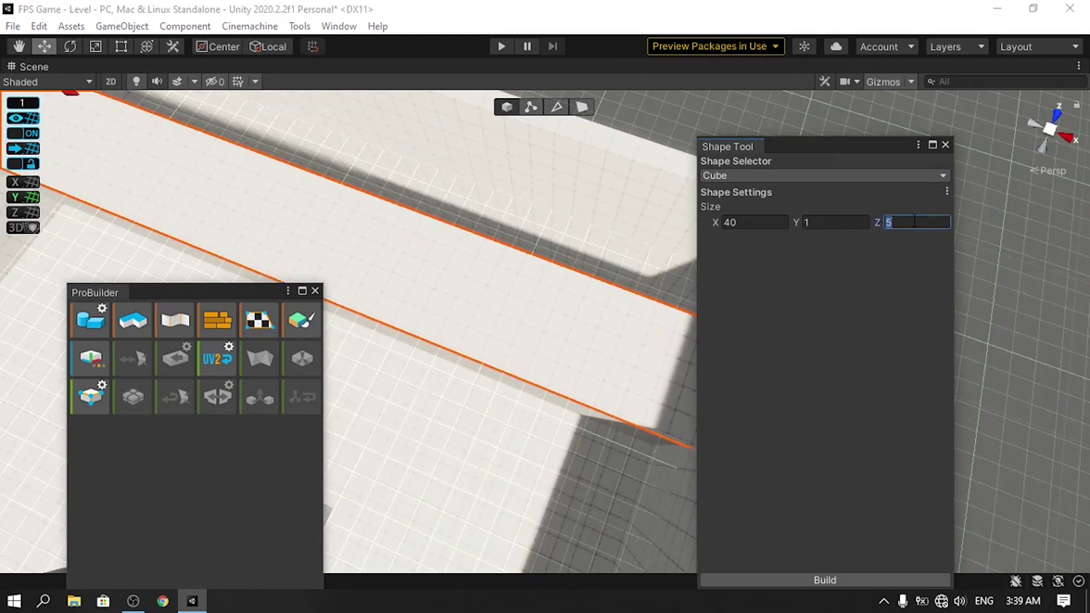
pyautogui.write('8')
pyautogui.scroll(-3, 436, 319)
pyautogui.moveTo(476, 296); pyautogui.dragTo(572, 292, button='middle')
pyautogui.moveTo(408, 200); pyautogui.dragTo(397, 244, button='middle')
pyautogui.moveTo(352, 159); pyautogui.dragTo(372, 142)
# Build the slab as a ledge on top of the low wall and close the Shape Tool
pyautogui.scroll(2, 448, 251)
pyautogui.moveTo(448, 251); pyautogui.dragTo(511, 253, button='right')
pyautogui.click(511, 253)
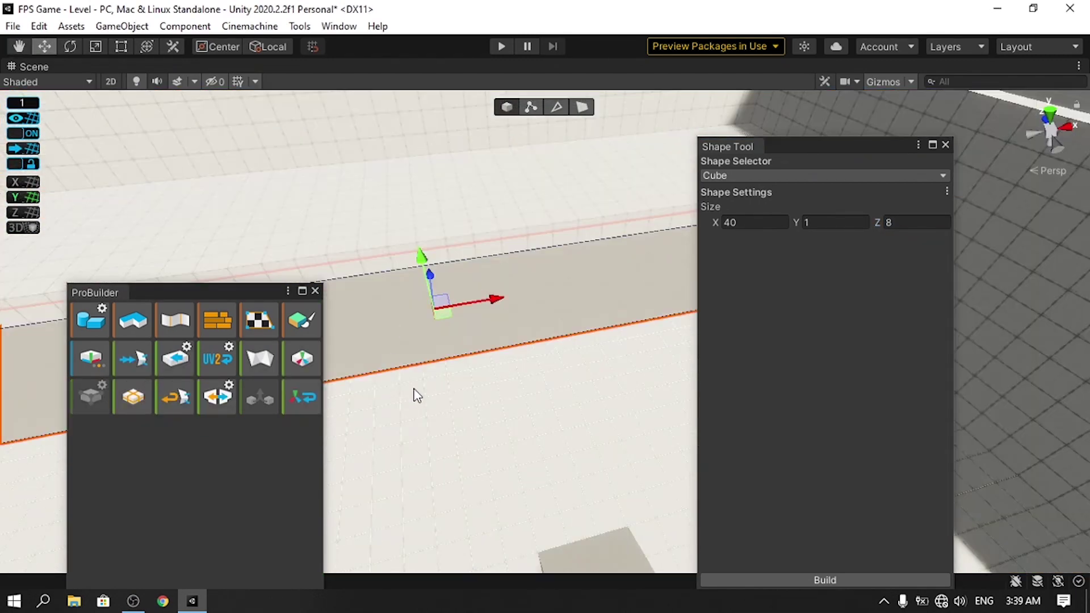
pyautogui.moveTo(480, 330); pyautogui.dragTo(427, 335, button='right')
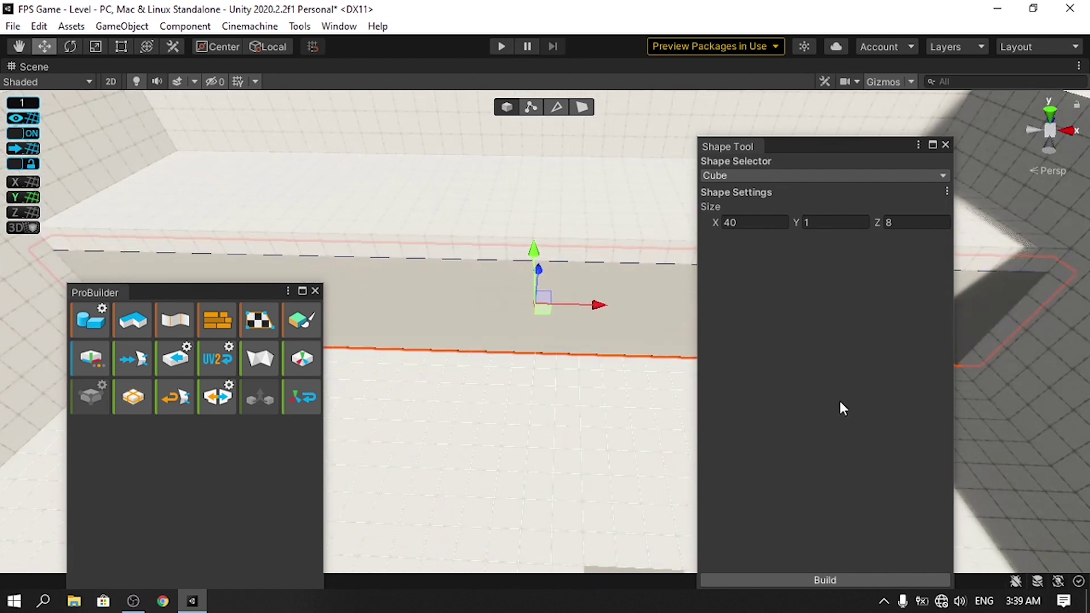
pyautogui.click(843, 575)
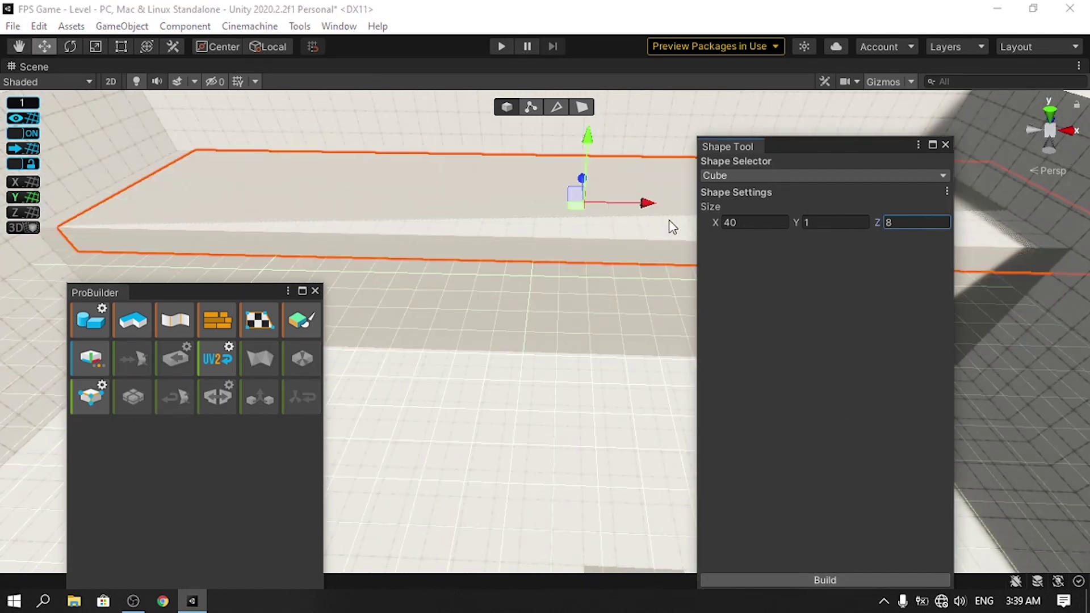
pyautogui.click(950, 143)
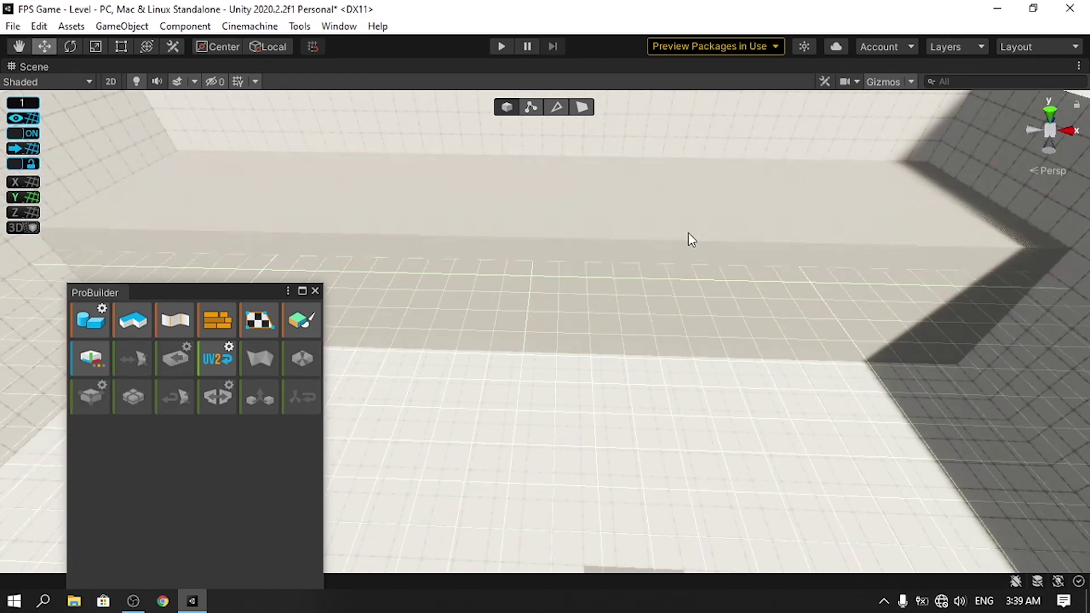
# In edge selection, insert a vertical edge loop through the low wall and move it along X toward the left side wall
pyautogui.click(618, 293)
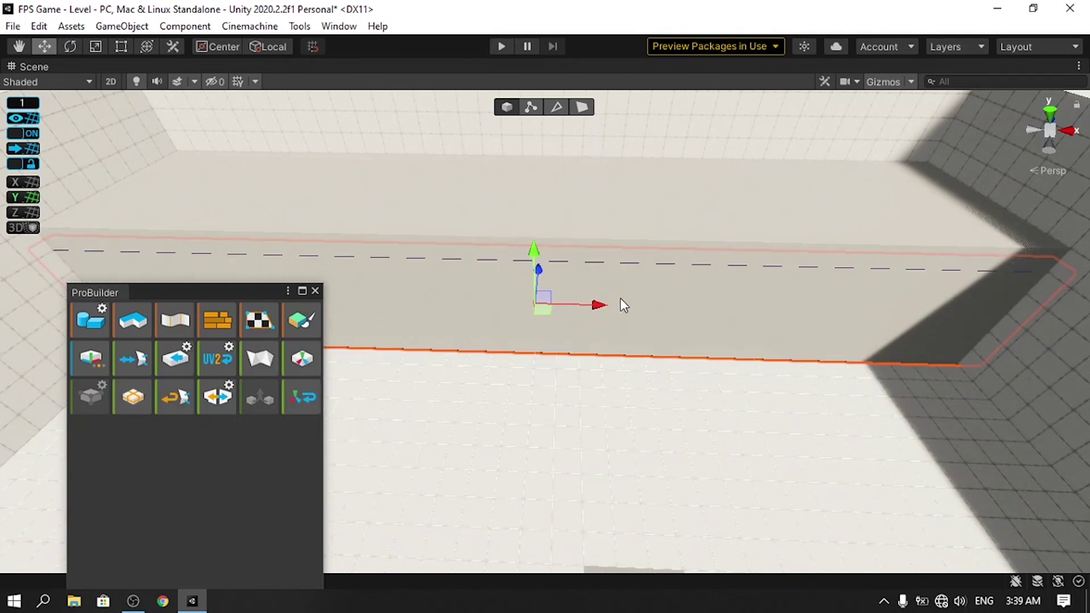
pyautogui.click(550, 110)
pyautogui.scroll(2, 533, 312)
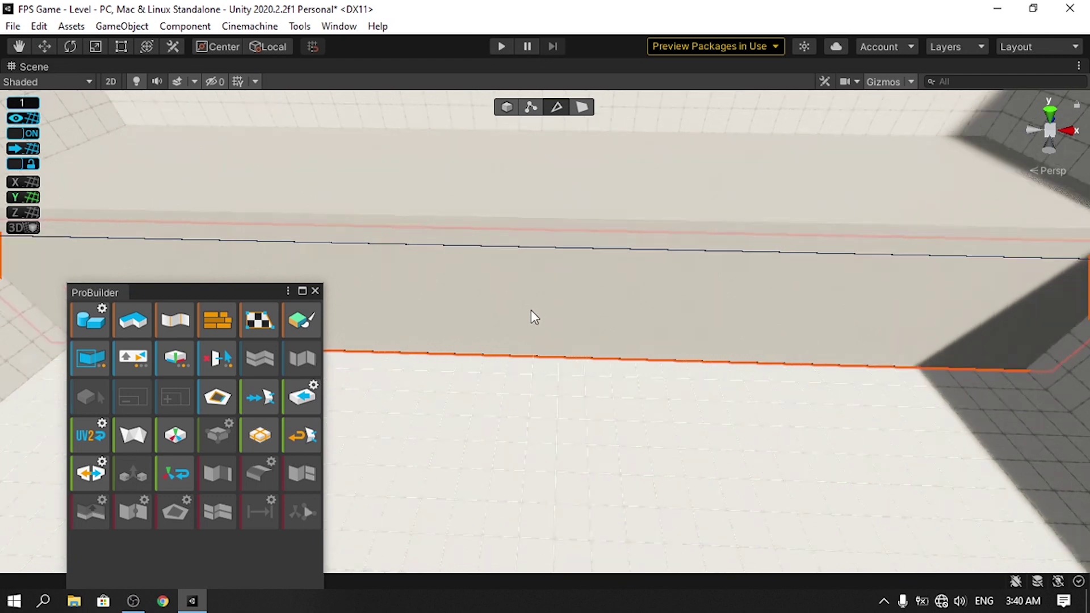
pyautogui.moveTo(532, 312); pyautogui.dragTo(550, 221, button='right')
pyautogui.moveTo(551, 222); pyautogui.dragTo(459, 302, button='middle')
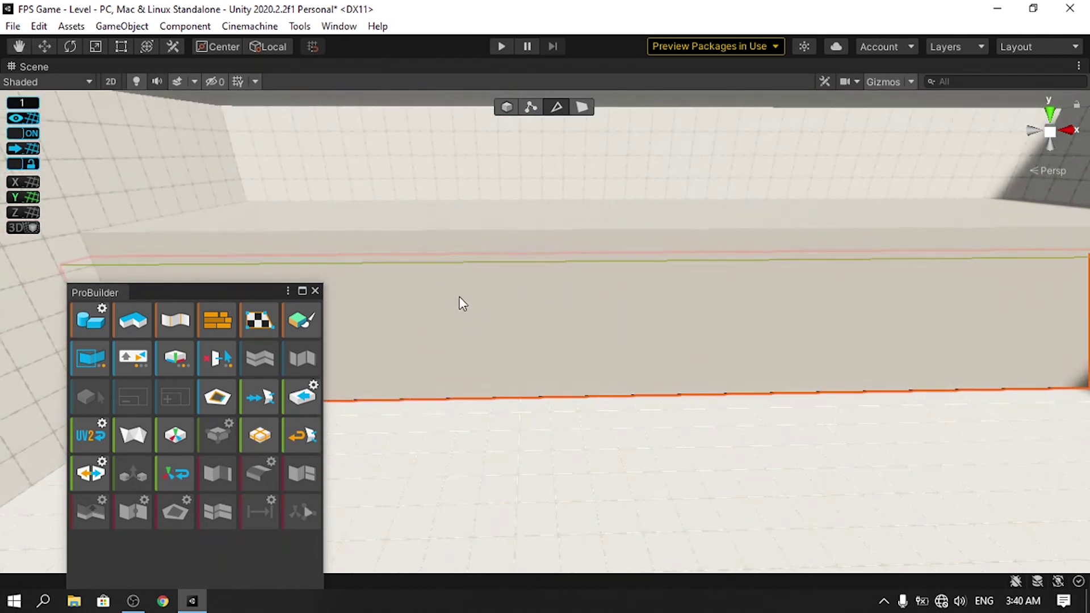
pyautogui.click(490, 264)
pyautogui.hotkey('alt', 'u')
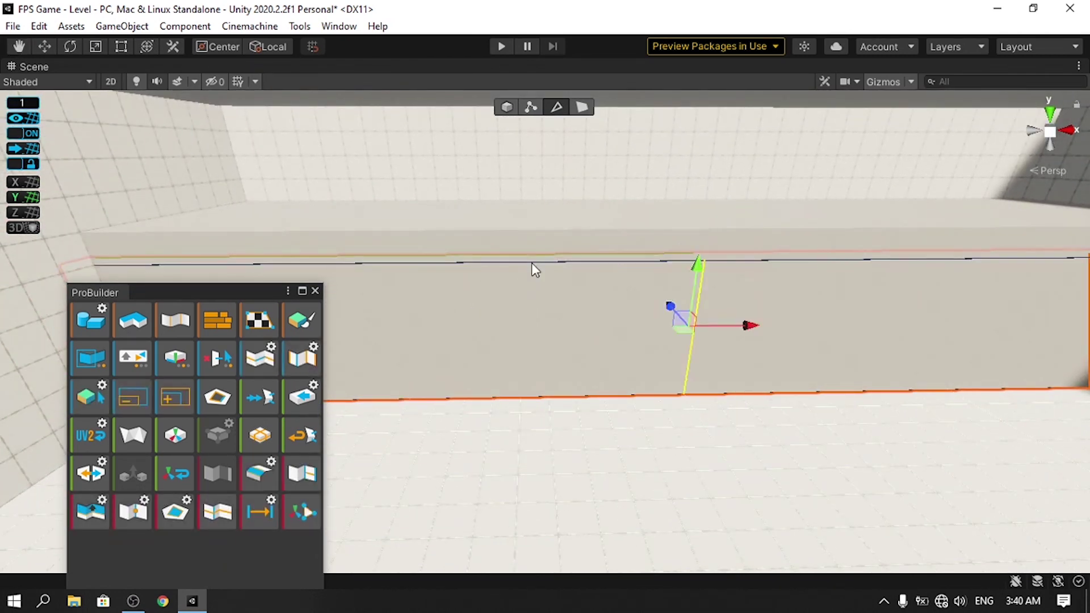
pyautogui.moveTo(742, 326); pyautogui.dragTo(626, 327)
# Insert a second vertical edge loop in the low wall and move it along X to outline a doorway-wide section
pyautogui.click(705, 261)
pyautogui.hotkey('alt', 'u')
pyautogui.moveTo(968, 325); pyautogui.dragTo(766, 332)
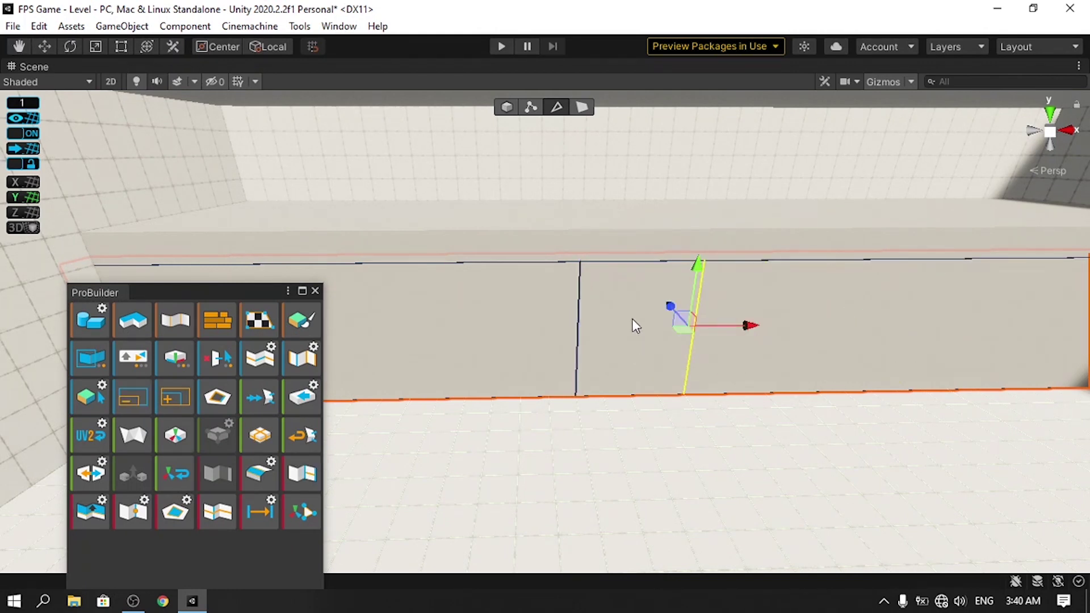
# Extrude the doorway-wide face inward through the thickness of the low wall and delete the extruded face
pyautogui.click(582, 108)
pyautogui.click(652, 295)
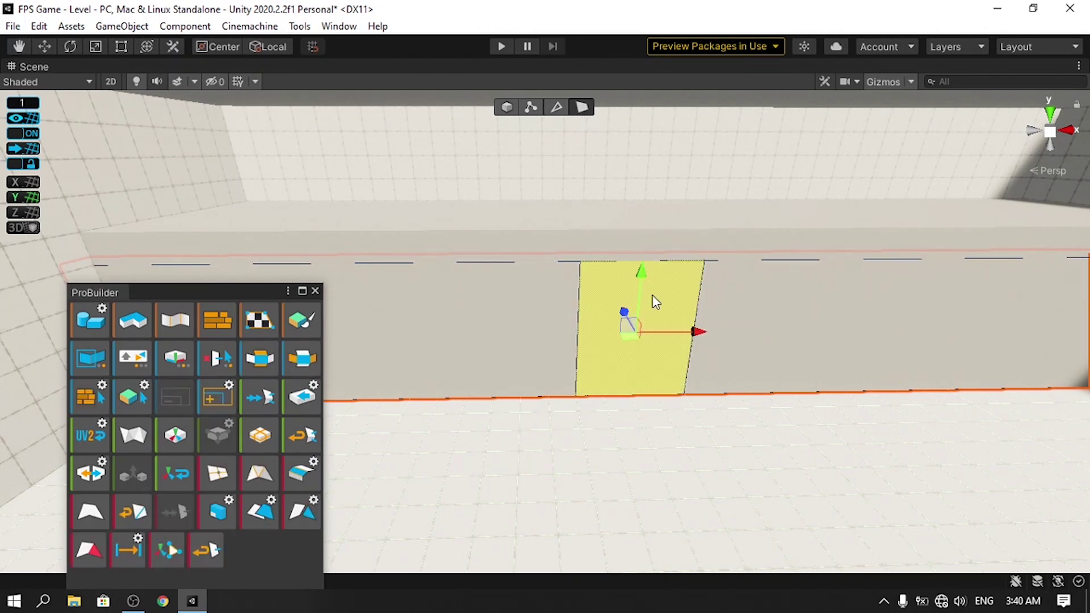
pyautogui.scroll(2, 641, 371)
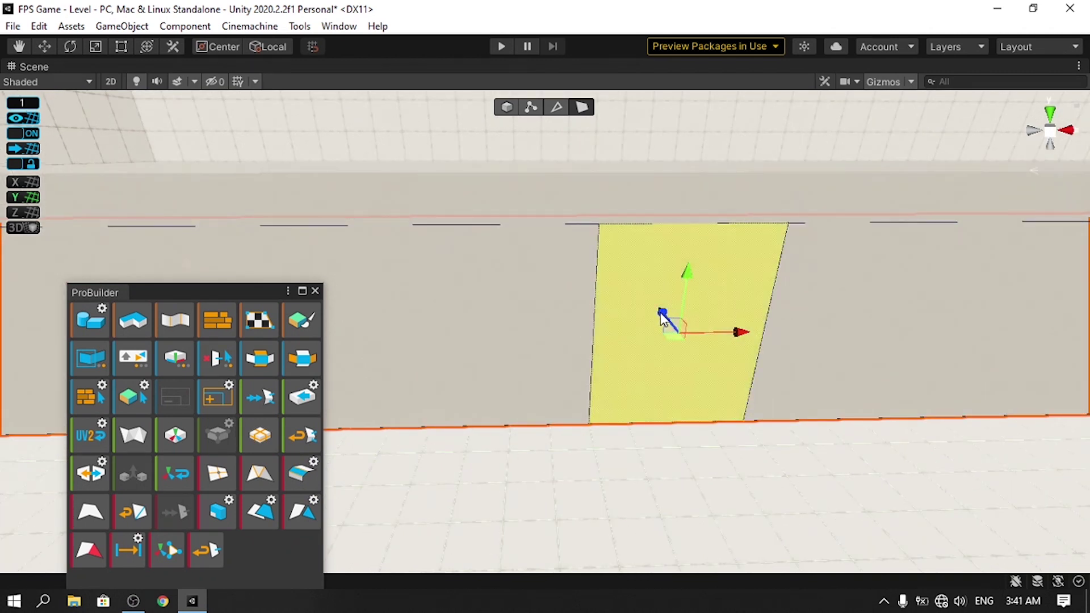
pyautogui.moveTo(662, 316)
pyautogui.mouseDown()
pyautogui.moveTo(653, 304)
pyautogui.moveTo(664, 315)
pyautogui.mouseUp()
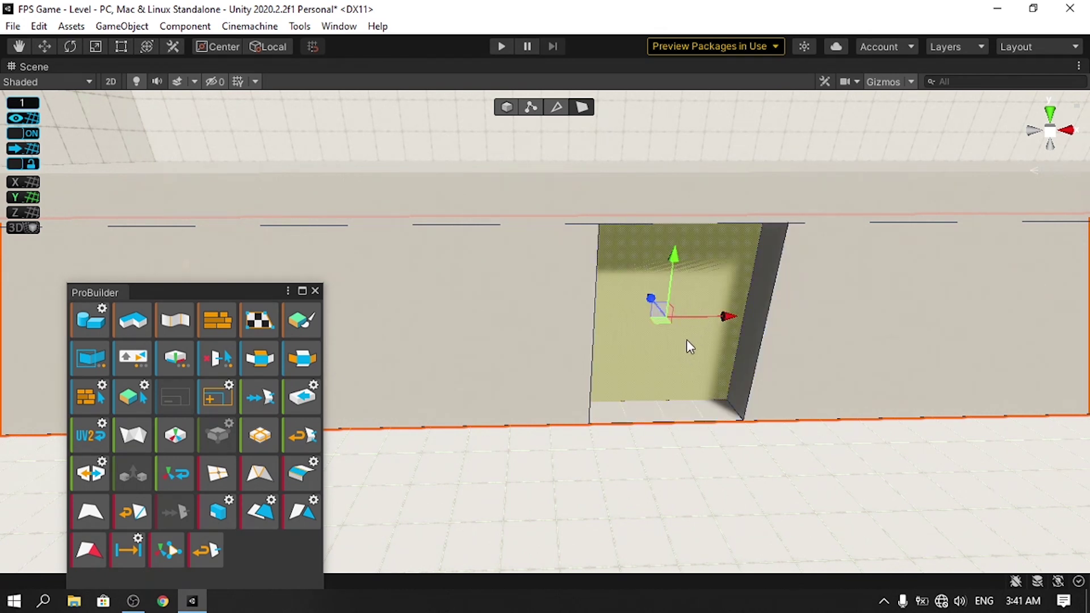
pyautogui.press('BackSpace')
# Delete the matching doorway face on the back side of the low wall to open the passage
pyautogui.scroll(3, 682, 304)
pyautogui.moveTo(682, 305); pyautogui.dragTo(927, 285, button='right')
pyautogui.click(822, 310)
pyautogui.click(826, 281)
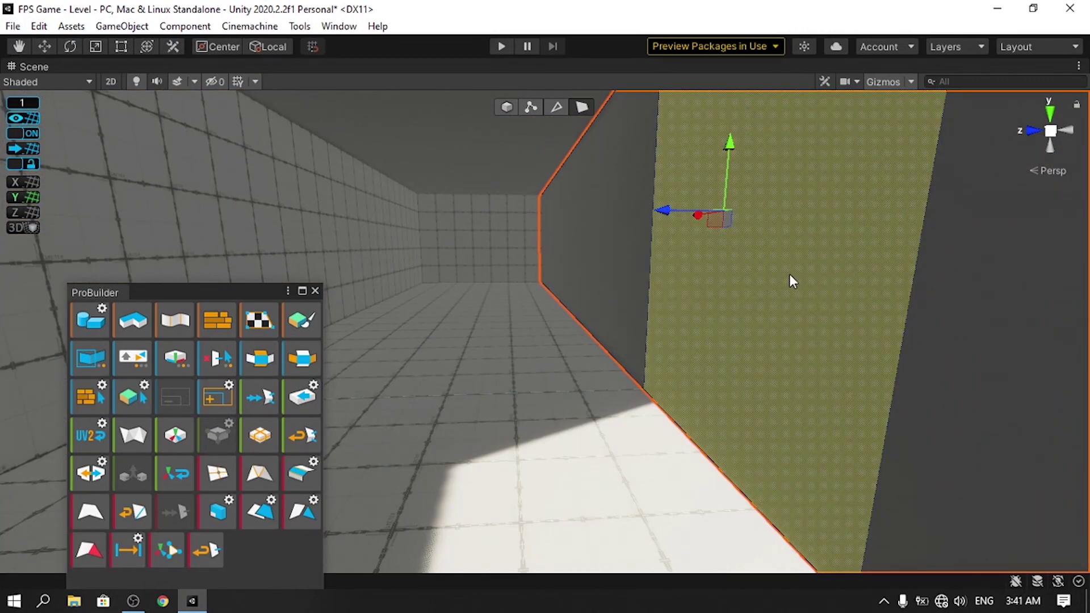
pyautogui.press('Delete')
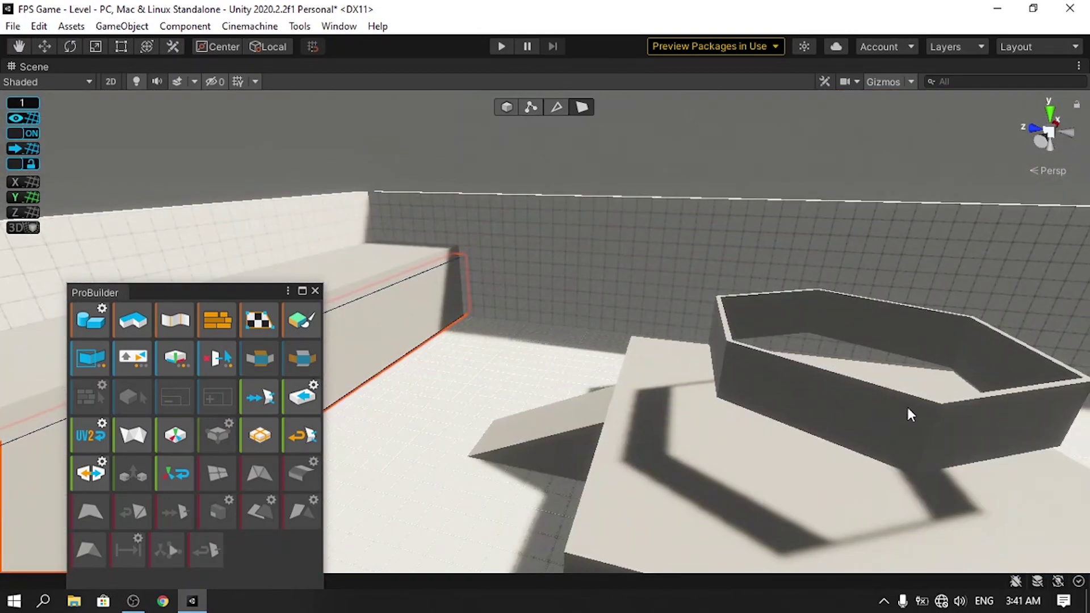
# Select the hexagonal pipe enclosure as an object and lower it along Y onto the ramped platform
pyautogui.click(920, 420)
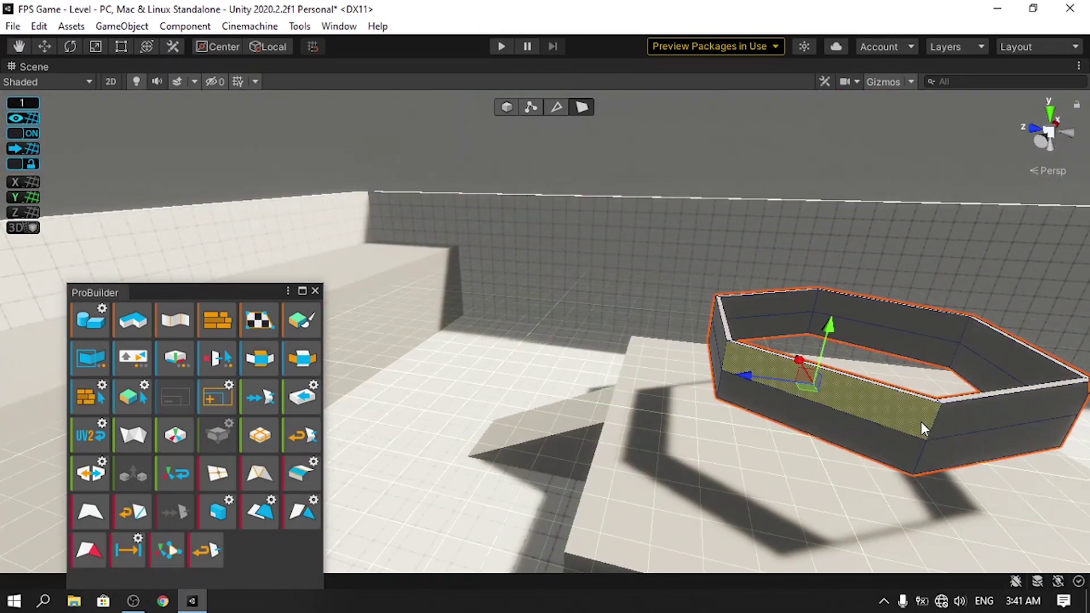
pyautogui.moveTo(963, 434); pyautogui.dragTo(897, 402, button='middle')
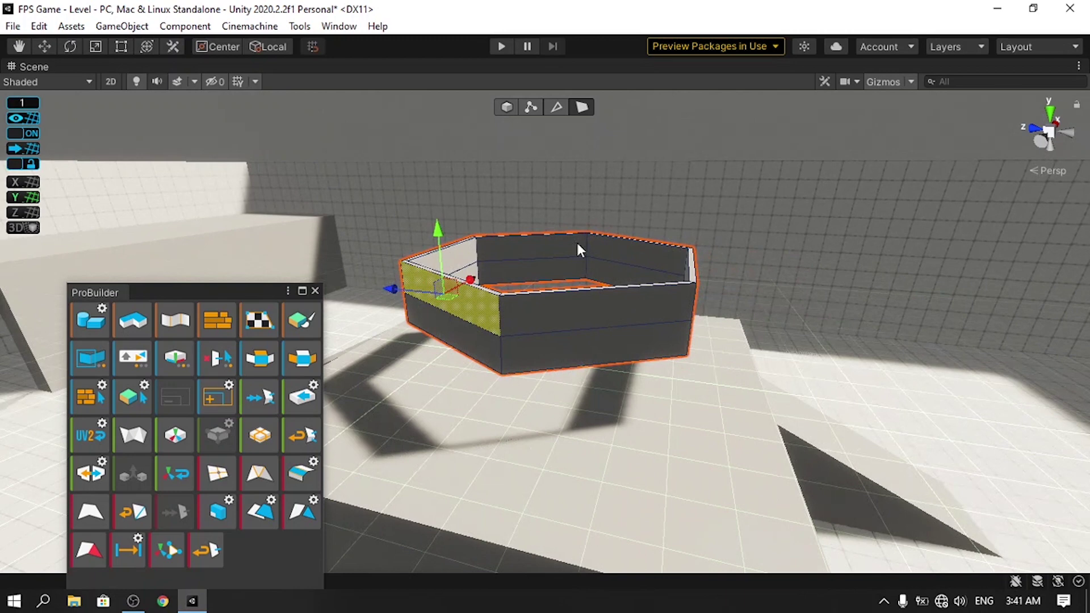
pyautogui.click(505, 107)
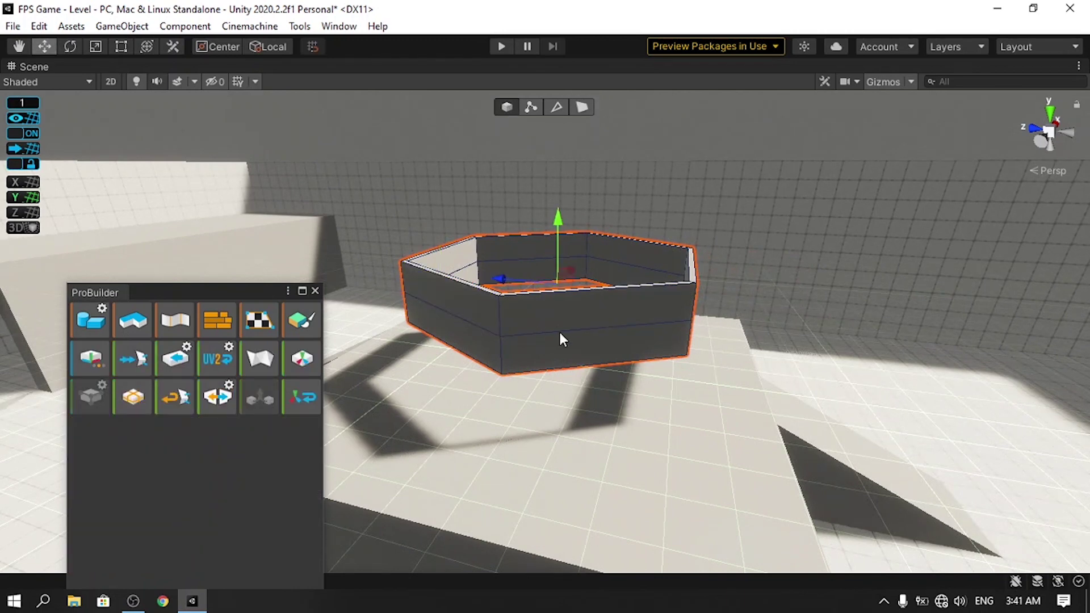
pyautogui.moveTo(560, 334); pyautogui.dragTo(640, 225, button='middle')
pyautogui.moveTo(626, 205); pyautogui.dragTo(619, 306)
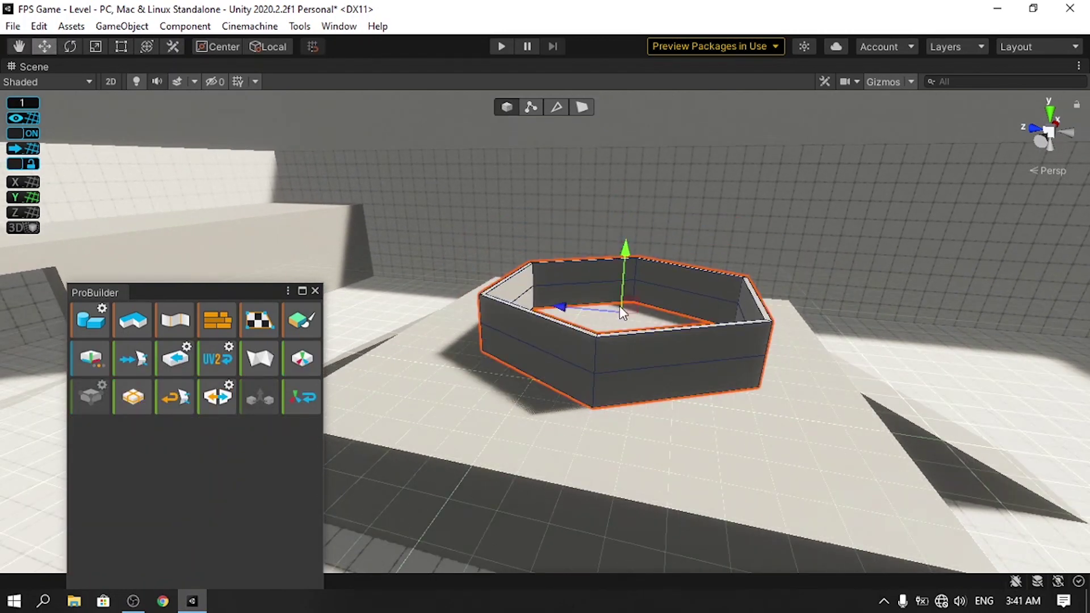
# Start a new Stair shape with the Shape Tool and lower it to the floor in front of the ledge
pyautogui.moveTo(426, 355); pyautogui.dragTo(402, 358, button='right')
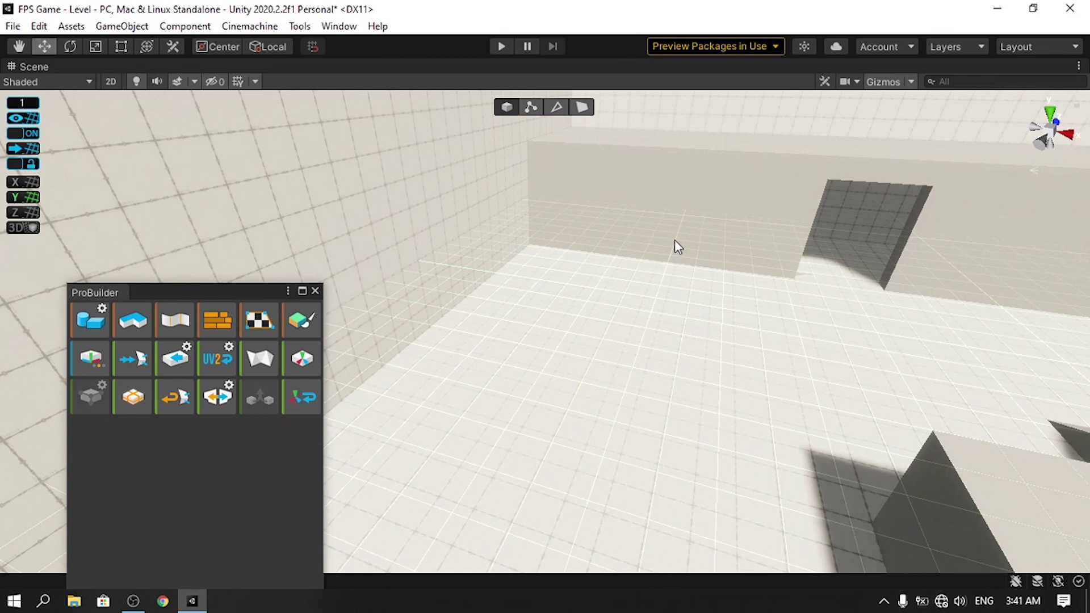
pyautogui.click(88, 322)
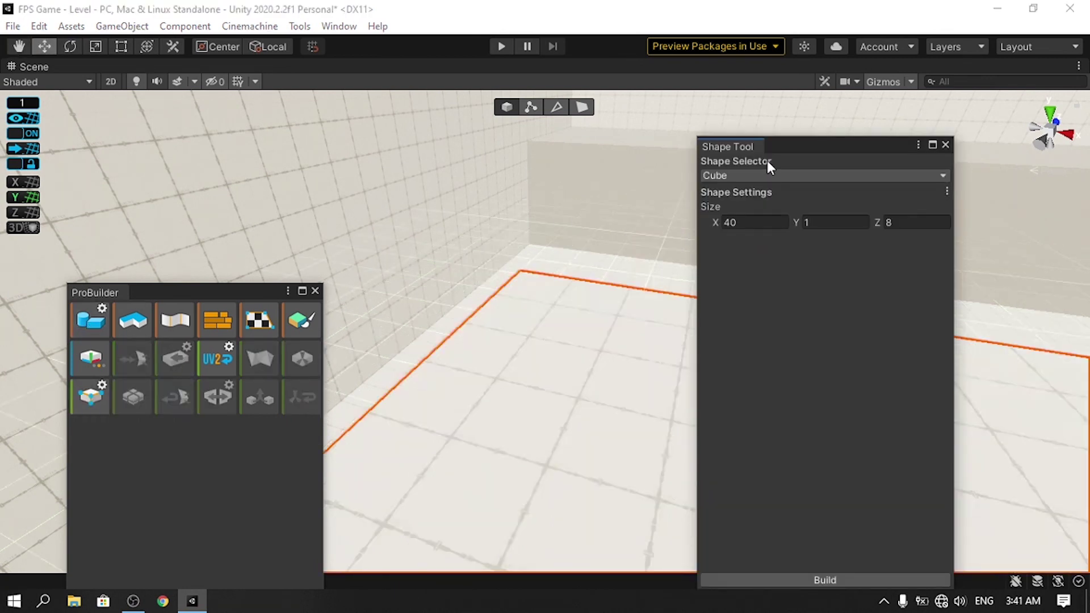
pyautogui.click(764, 177)
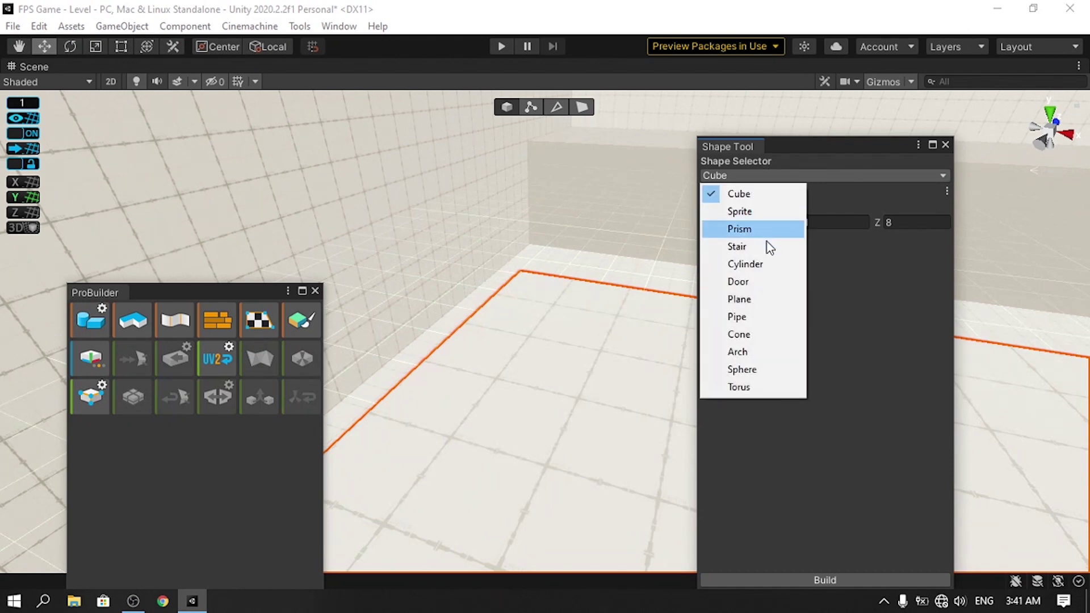
pyautogui.click(738, 247)
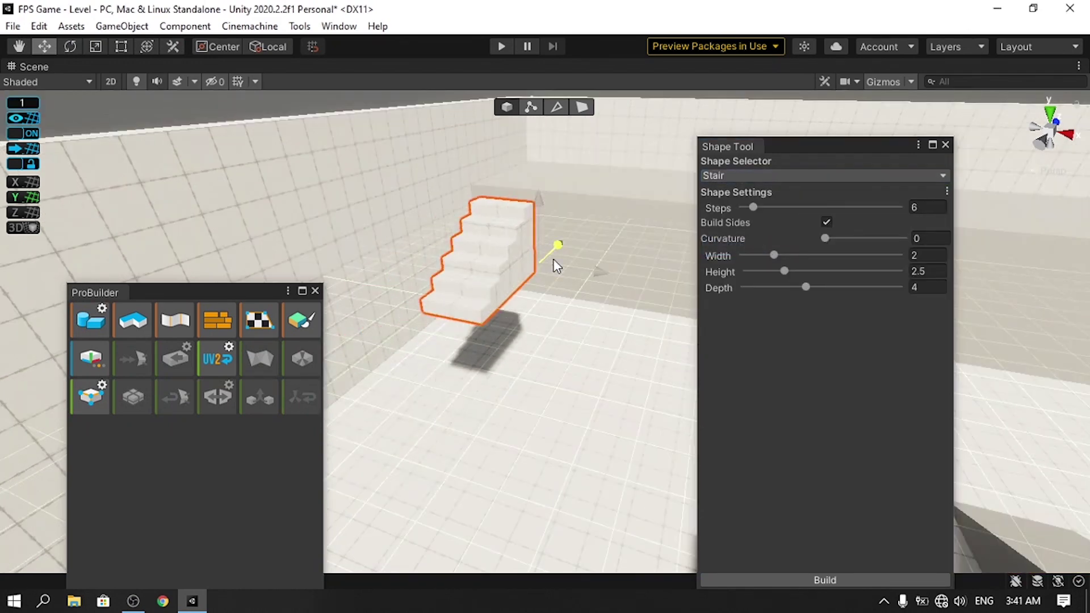
pyautogui.scroll(2, 566, 236)
pyautogui.moveTo(567, 236); pyautogui.dragTo(454, 437, button='middle')
pyautogui.scroll(2, 518, 276)
pyautogui.moveTo(519, 275); pyautogui.dragTo(617, 375)
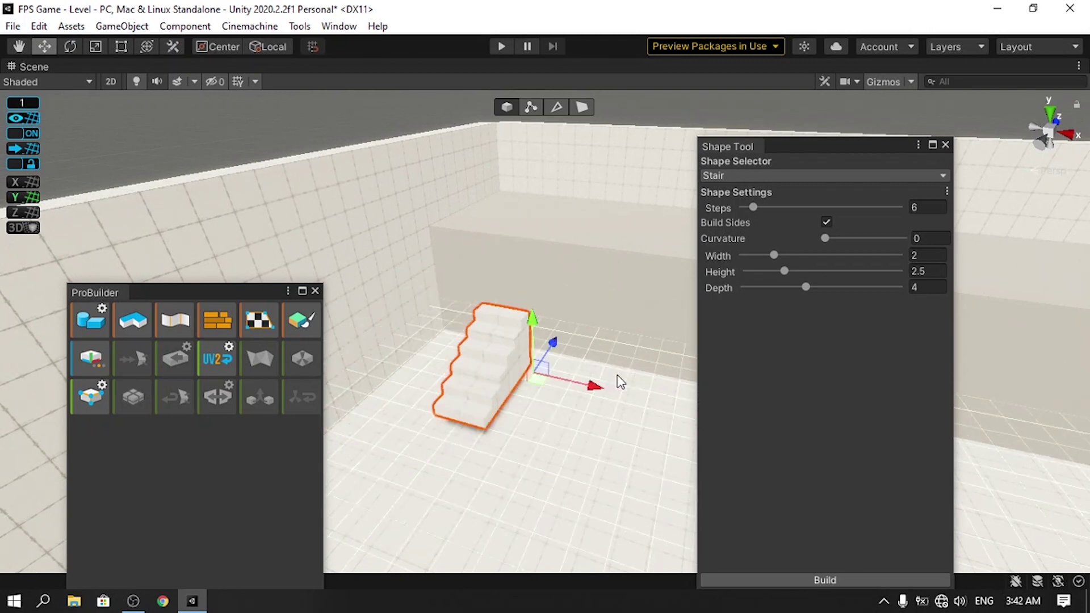
# Set the stair to 19 steps, height 6 and depth about 6.98
pyautogui.click(930, 207)
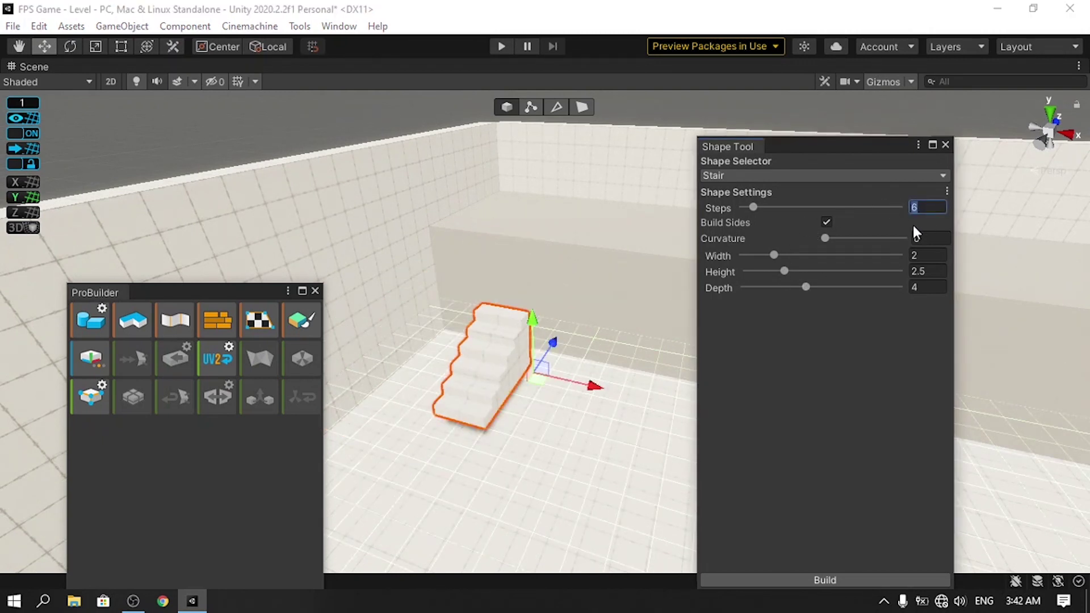
pyautogui.click(930, 288)
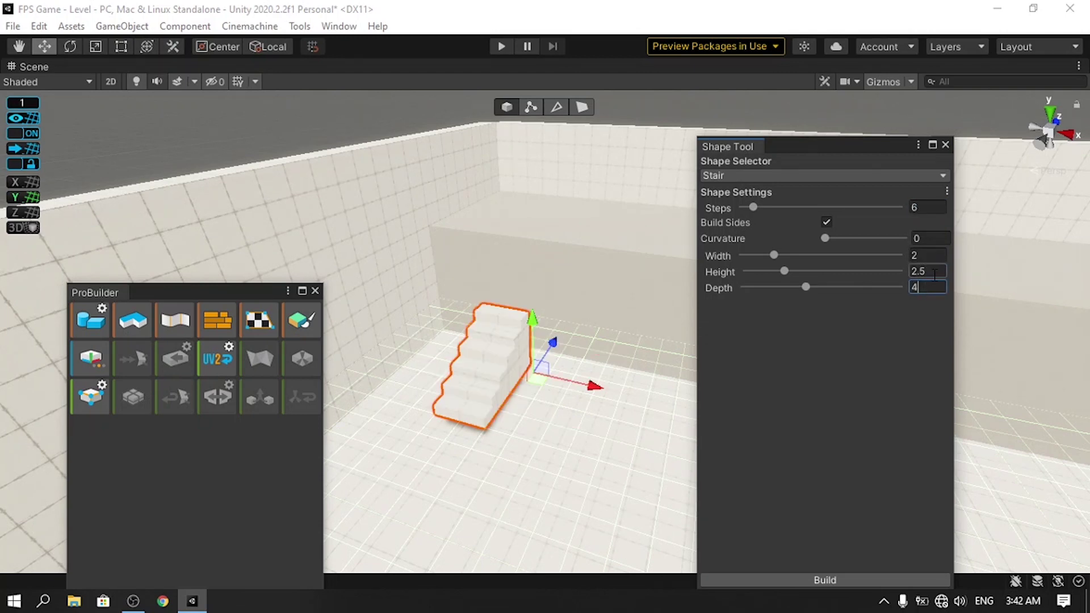
pyautogui.click(935, 272)
pyautogui.write('6')
pyautogui.moveTo(806, 287); pyautogui.dragTo(852, 288)
pyautogui.moveTo(753, 207); pyautogui.dragTo(773, 207)
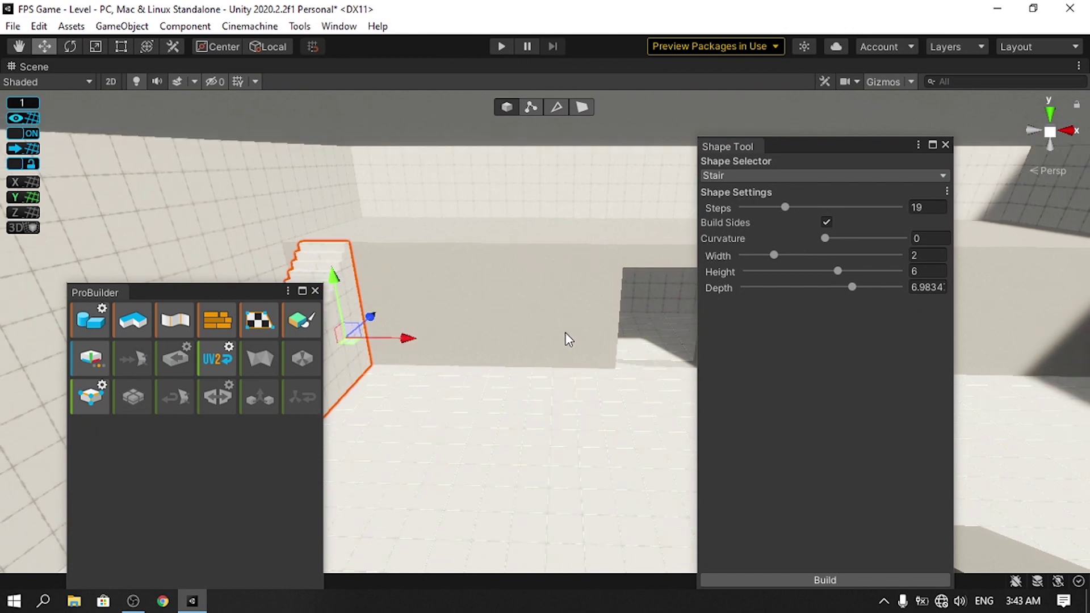
# Check the stair's fit against the side wall and ledge, and build it
pyautogui.moveTo(458, 323); pyautogui.dragTo(628, 332, button='right')
pyautogui.moveTo(534, 323); pyautogui.dragTo(416, 311, button='right')
pyautogui.press('s')
pyautogui.press('s')
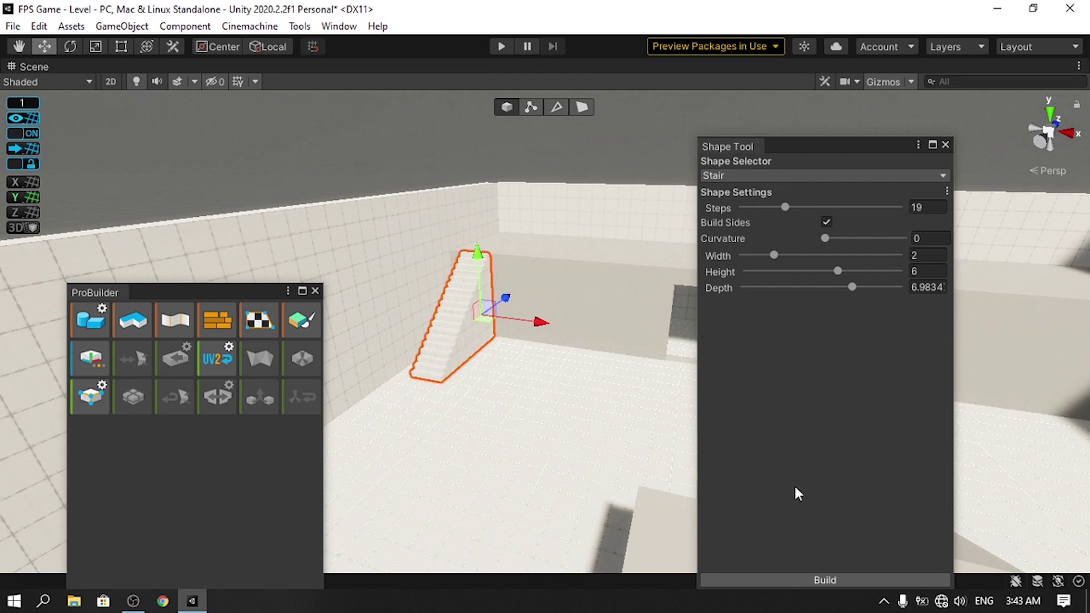
pyautogui.click(831, 579)
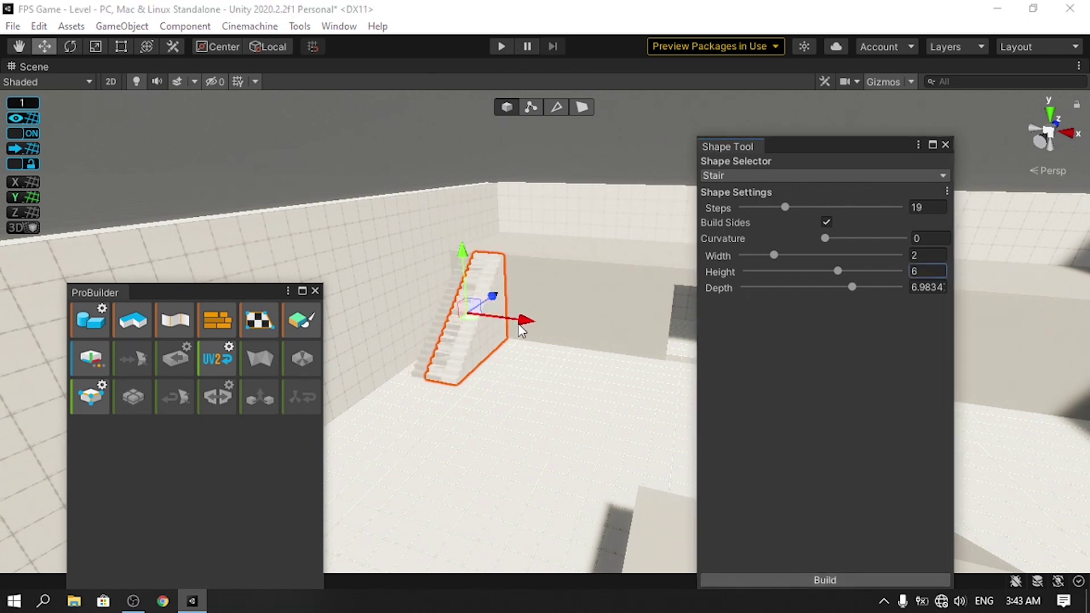
# Move the second stair along X to the opposite end of the ledge and build it
pyautogui.moveTo(521, 322); pyautogui.dragTo(1050, 391)
pyautogui.moveTo(994, 387); pyautogui.dragTo(363, 324, button='middle')
pyautogui.moveTo(586, 373); pyautogui.dragTo(681, 377, button='right')
pyautogui.moveTo(681, 377); pyautogui.dragTo(703, 390, button='middle')
pyautogui.click(821, 575)
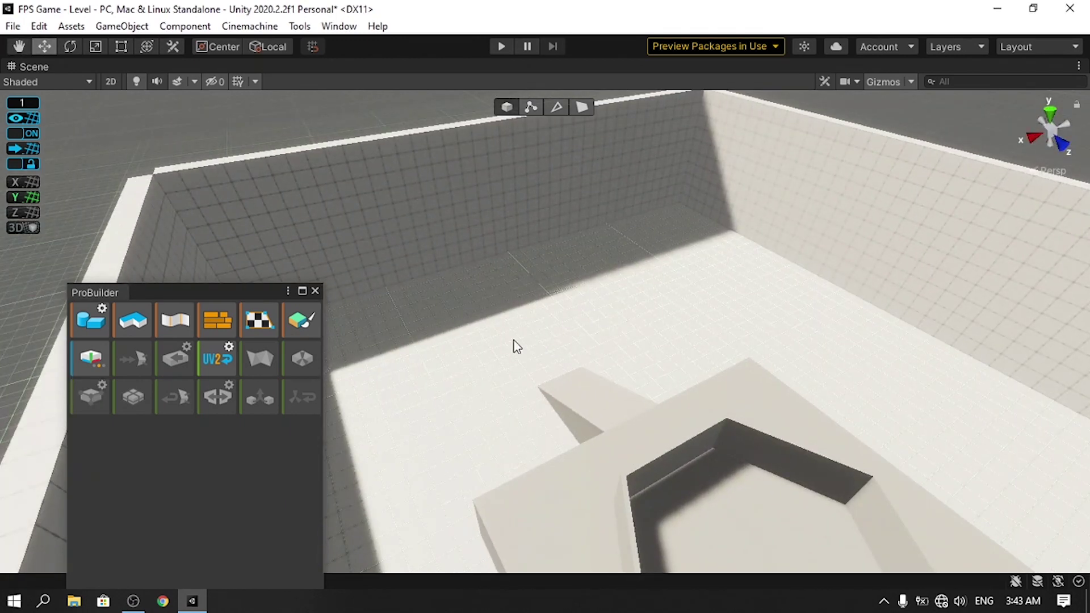
# Start a Cube shape sized 15 × 3 × 8 and place it against the shaded perimeter wall
pyautogui.moveTo(476, 294); pyautogui.dragTo(884, 408, button='right')
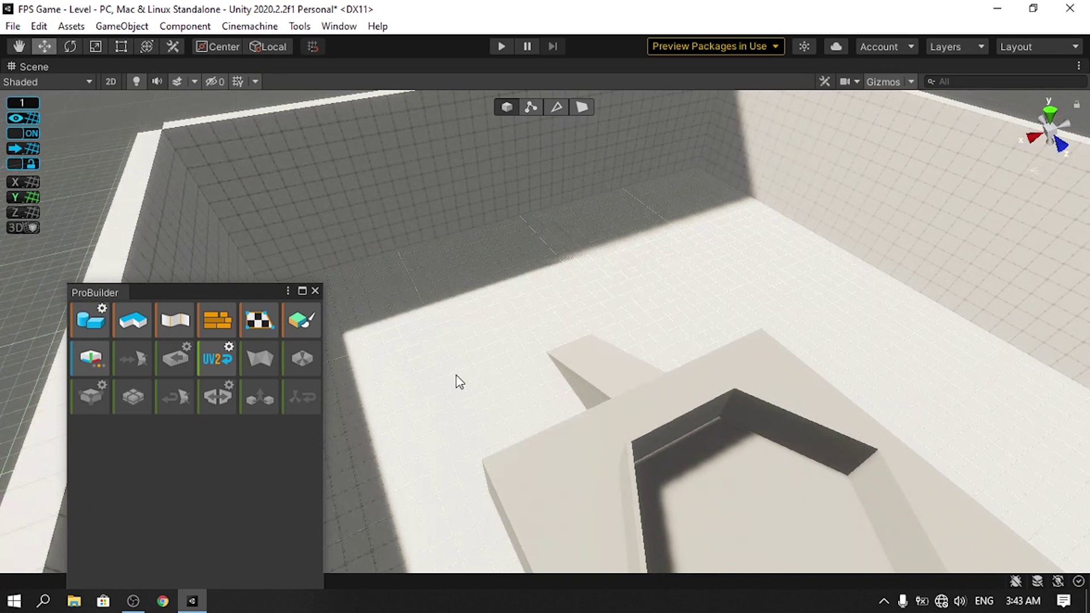
pyautogui.click(81, 322)
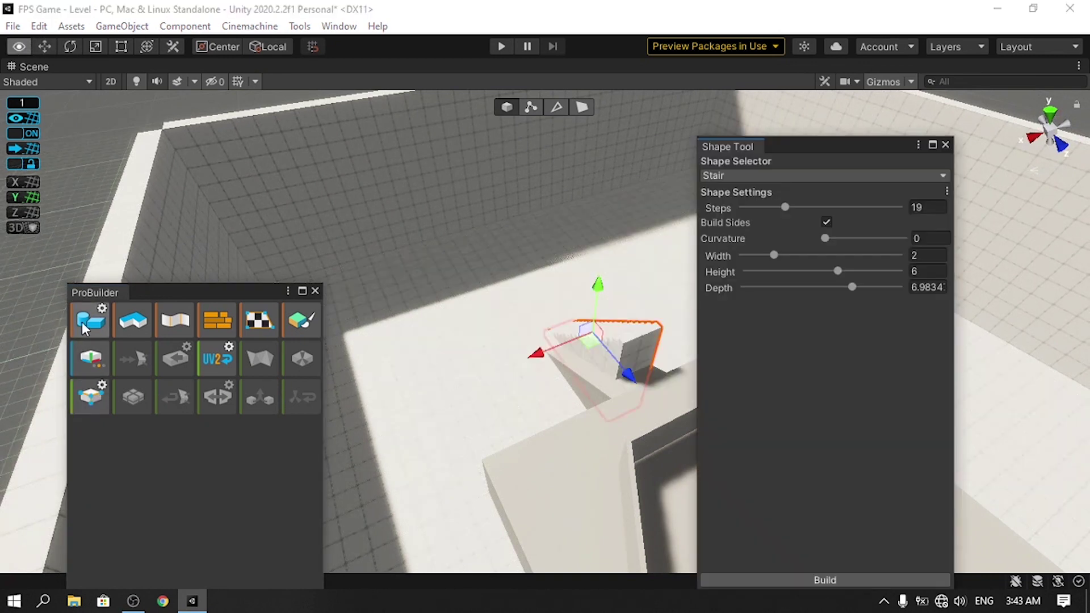
pyautogui.click(741, 175)
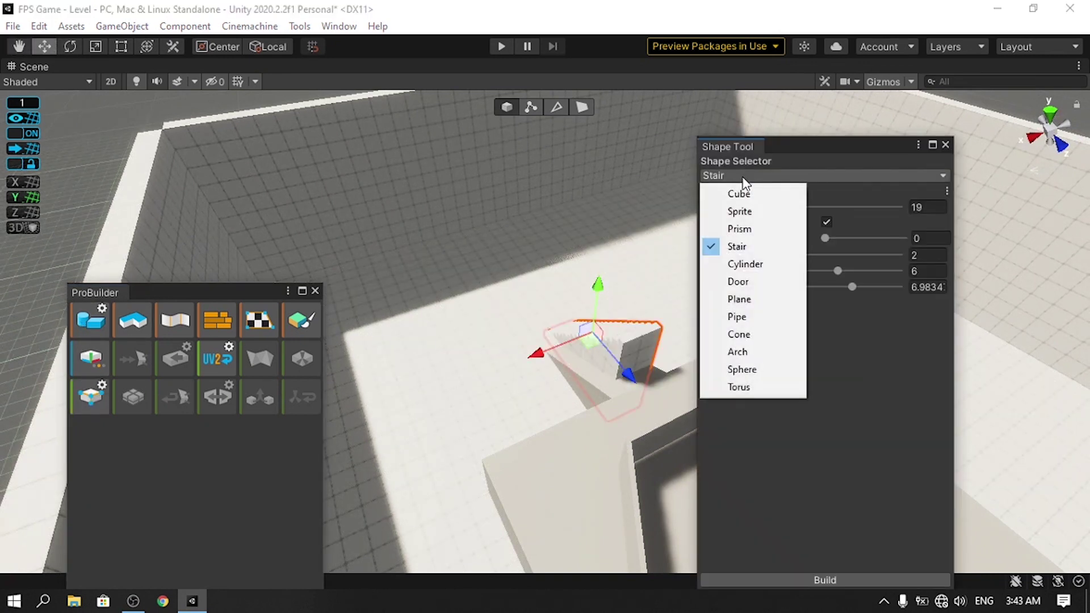
pyautogui.click(748, 194)
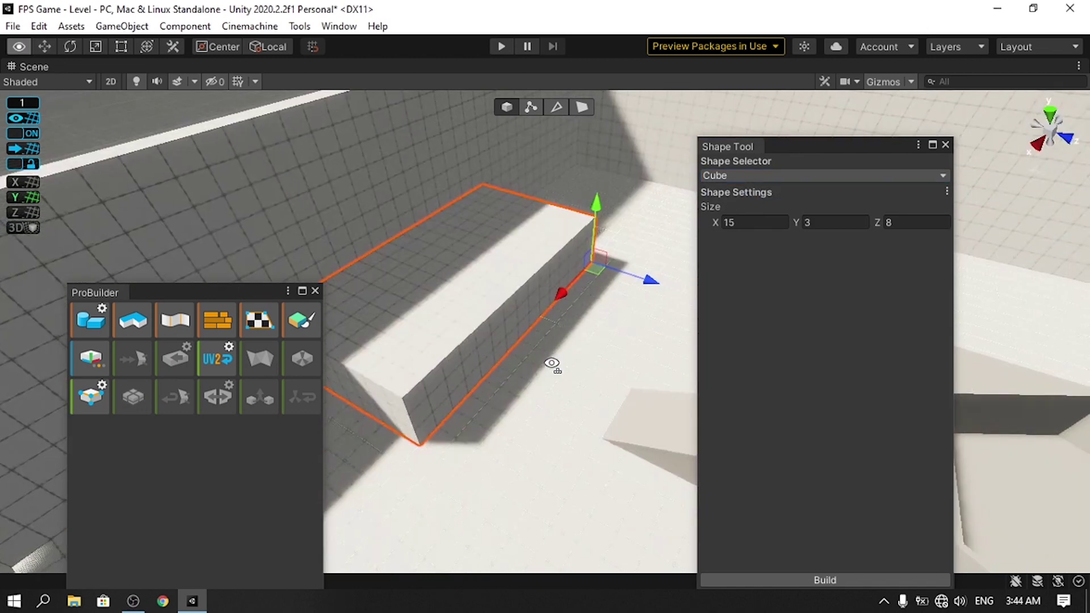
pyautogui.moveTo(555, 365)
pyautogui.mouseDown(button='right')
pyautogui.moveTo(652, 370)
pyautogui.moveTo(579, 393)
pyautogui.moveTo(409, 340)
pyautogui.mouseUp(button='right')
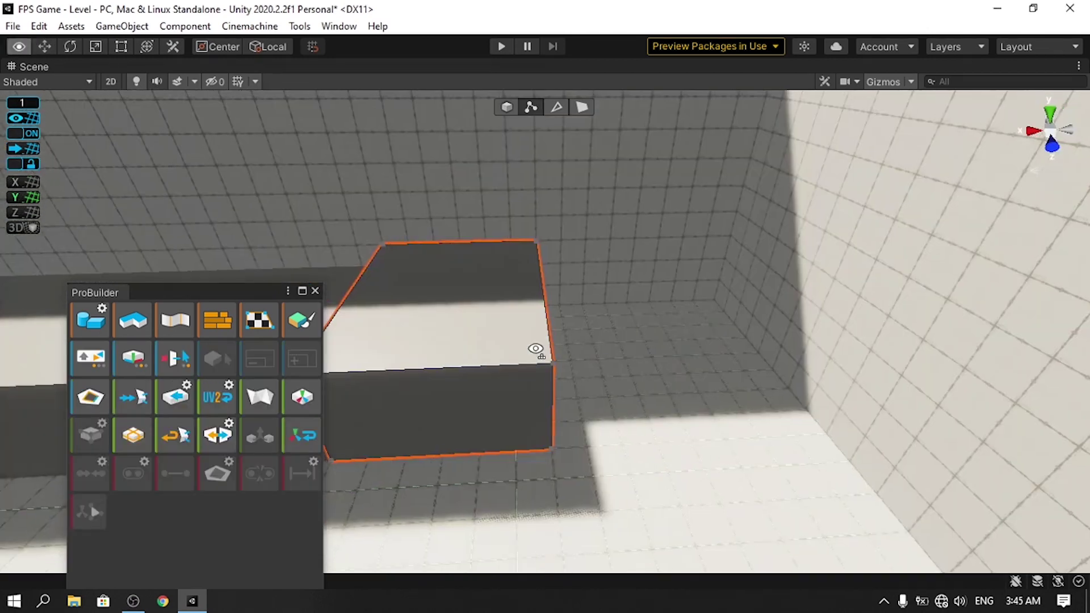
# Collapse the upper and lower vertices at the front outer corner of the shorter end block into one
pyautogui.moveTo(535, 348); pyautogui.dragTo(545, 356, button='right')
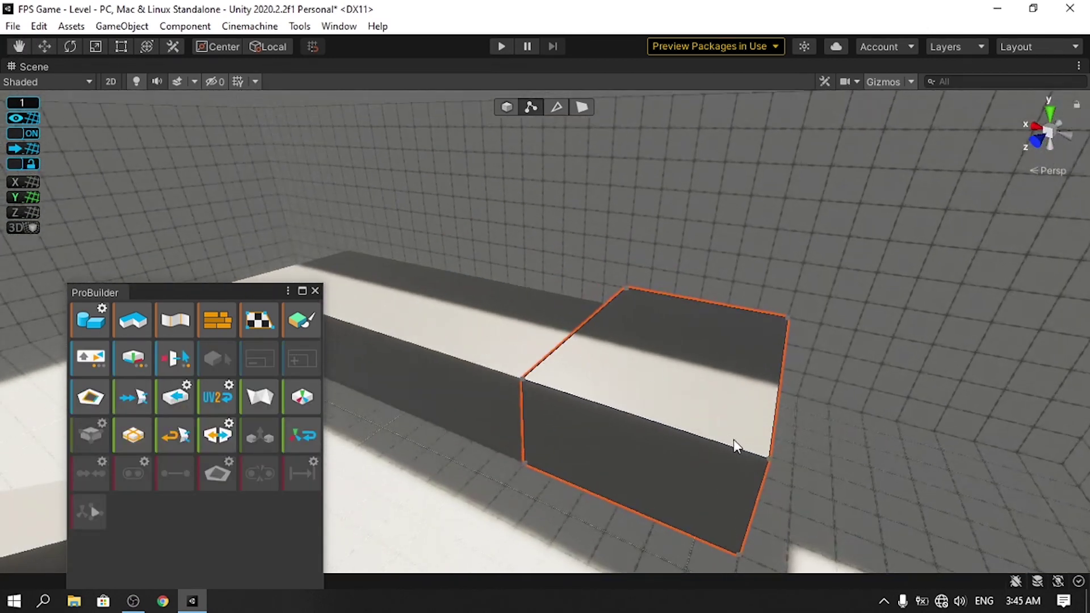
pyautogui.click(770, 461)
pyautogui.moveTo(803, 468); pyautogui.dragTo(626, 425, button='middle')
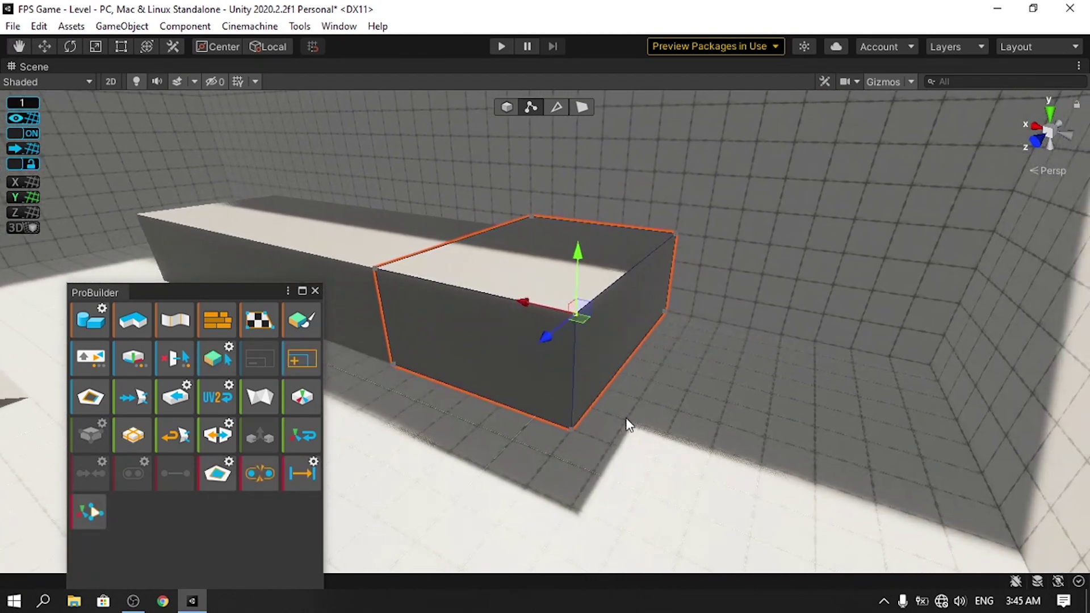
pyautogui.keyDown('shift'); pyautogui.click(570, 430); pyautogui.keyUp('shift')
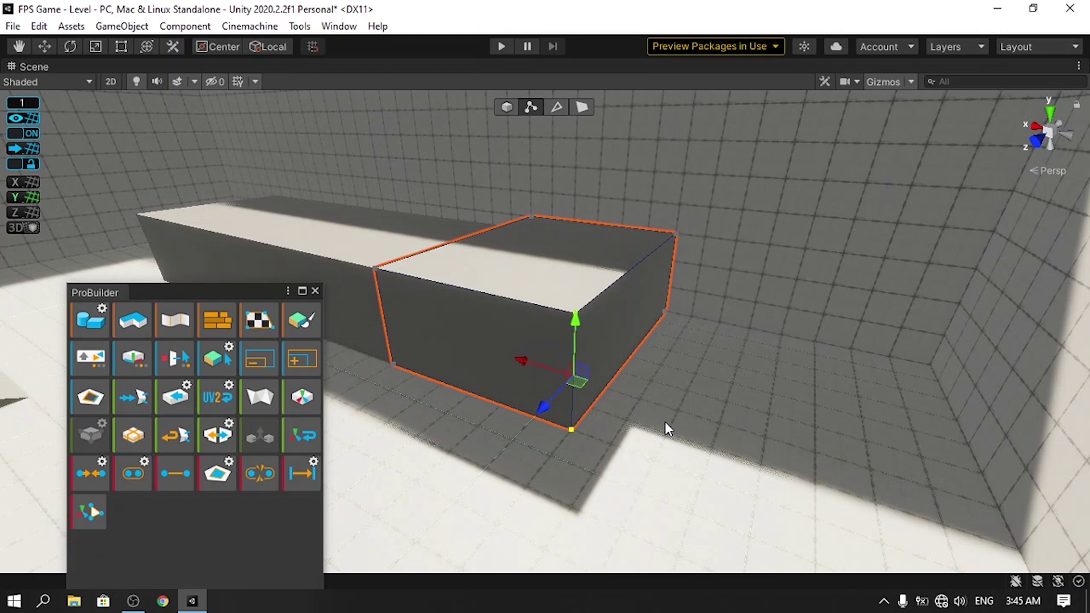
pyautogui.hotkey('alt', 'c')
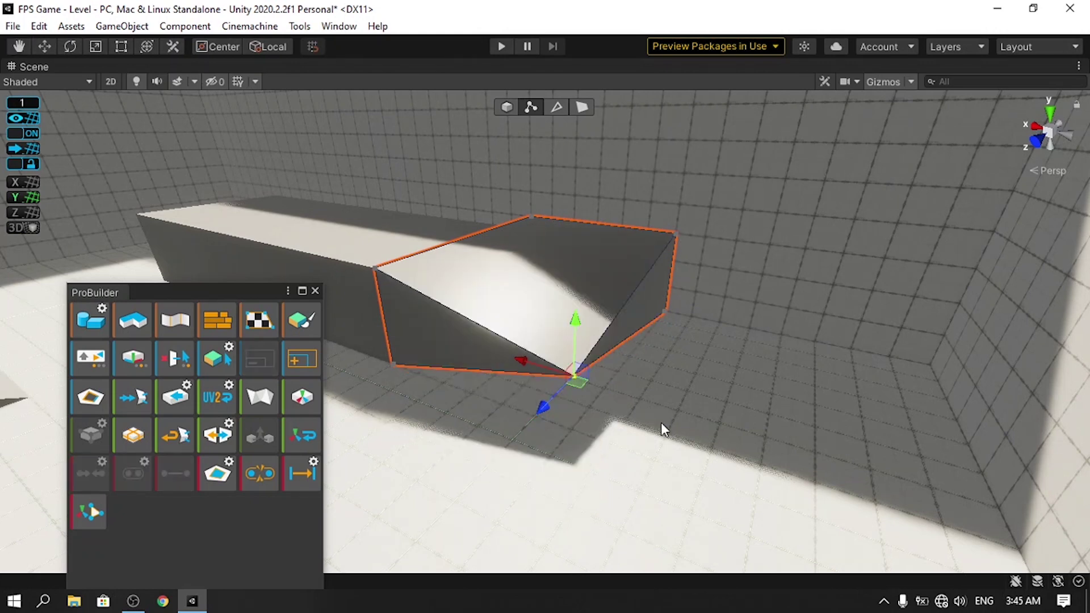
# Collapse the upper and lower vertices at the block's rear outer corner into one to form a sloped end
pyautogui.moveTo(677, 321); pyautogui.dragTo(574, 280, button='middle')
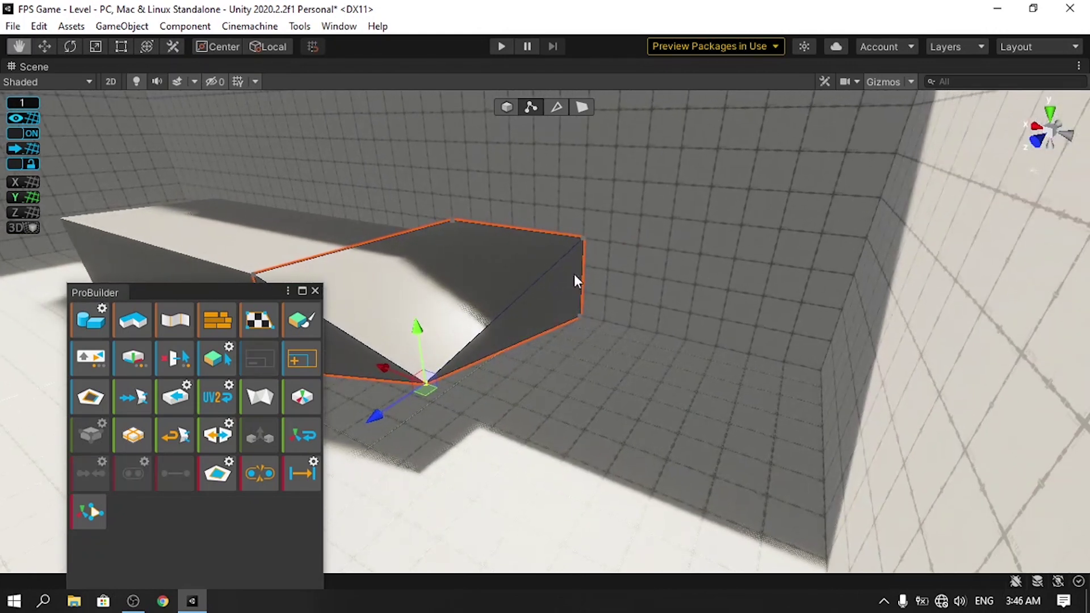
pyautogui.click(582, 237)
pyautogui.keyDown('shift'); pyautogui.click(580, 315); pyautogui.keyUp('shift')
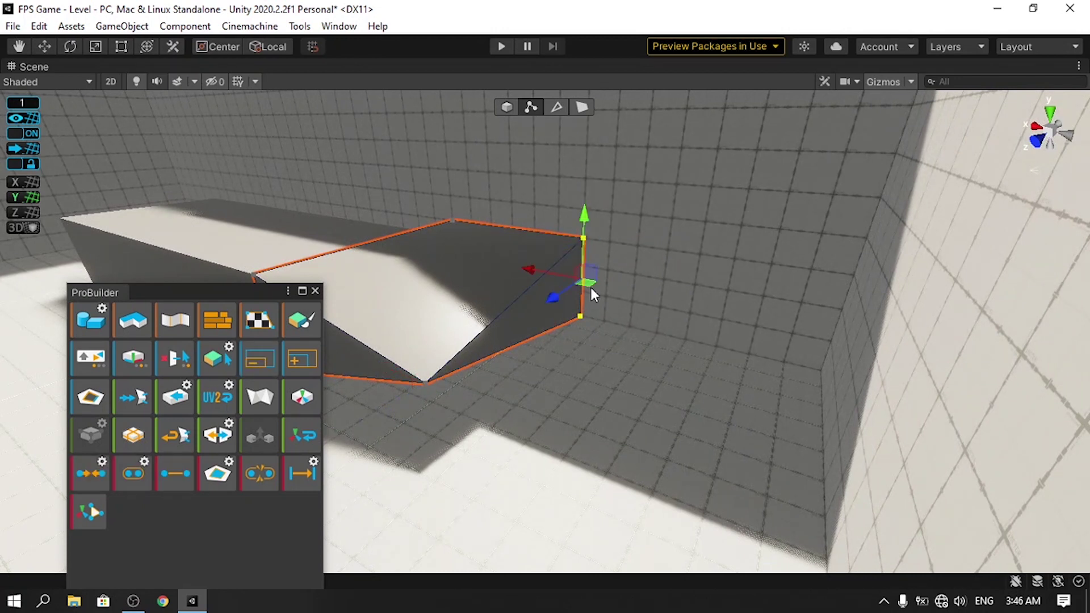
pyautogui.click(84, 476)
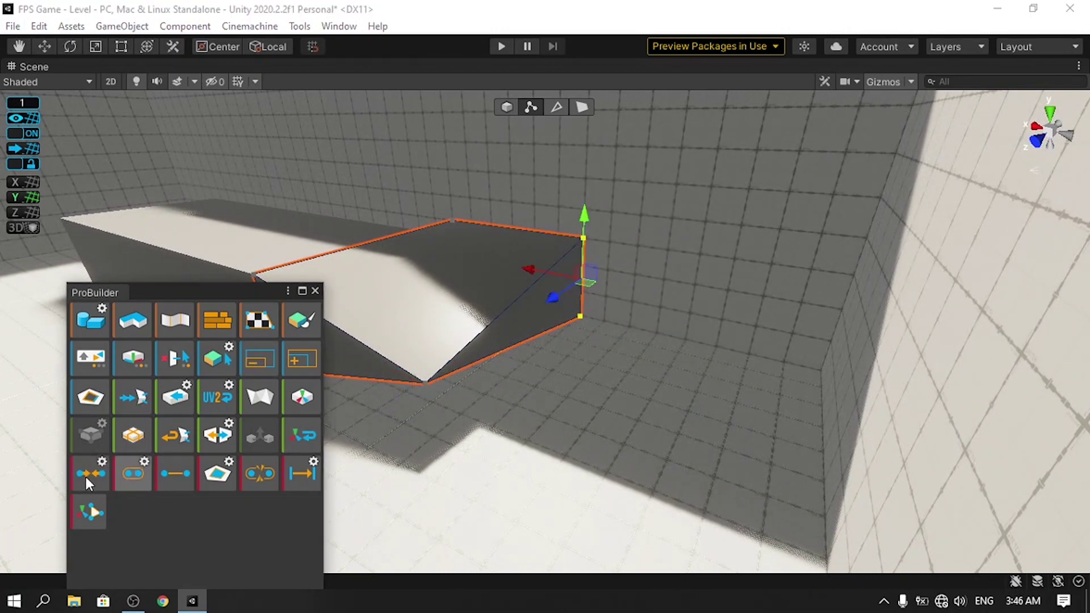
# Lower the collapsed end edge along Y to floor level to finish the ramp, and return to object selection
pyautogui.click(553, 107)
pyautogui.click(517, 324)
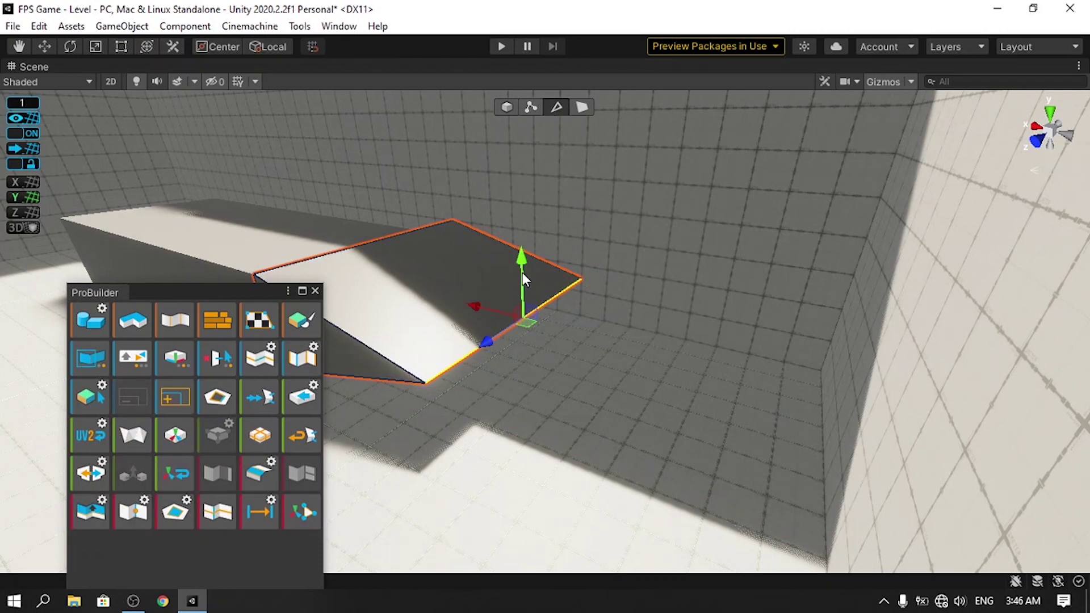
pyautogui.moveTo(522, 272); pyautogui.dragTo(709, 419)
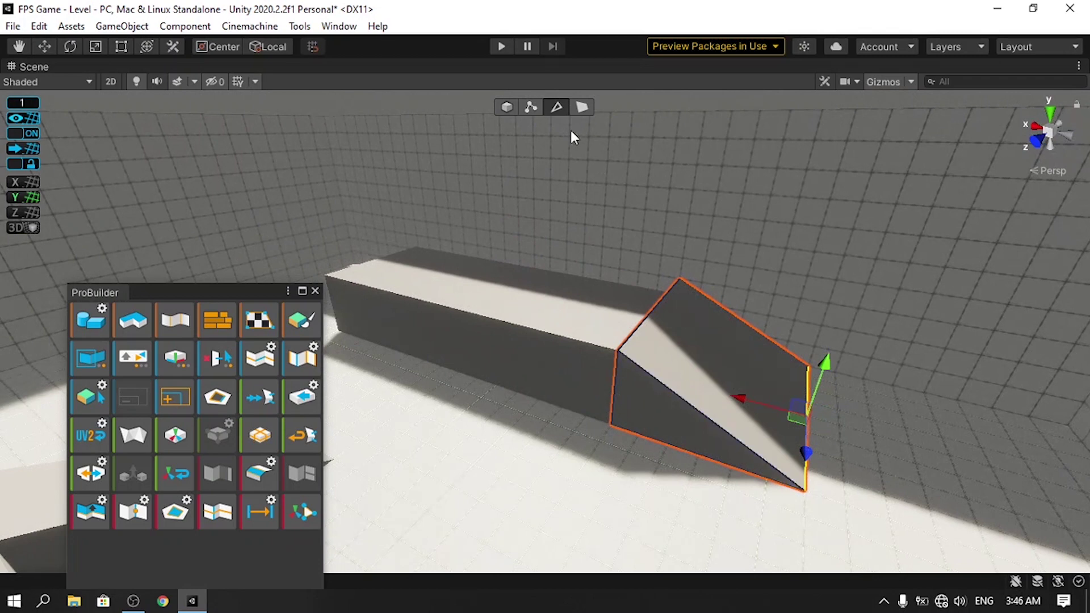
pyautogui.click(507, 106)
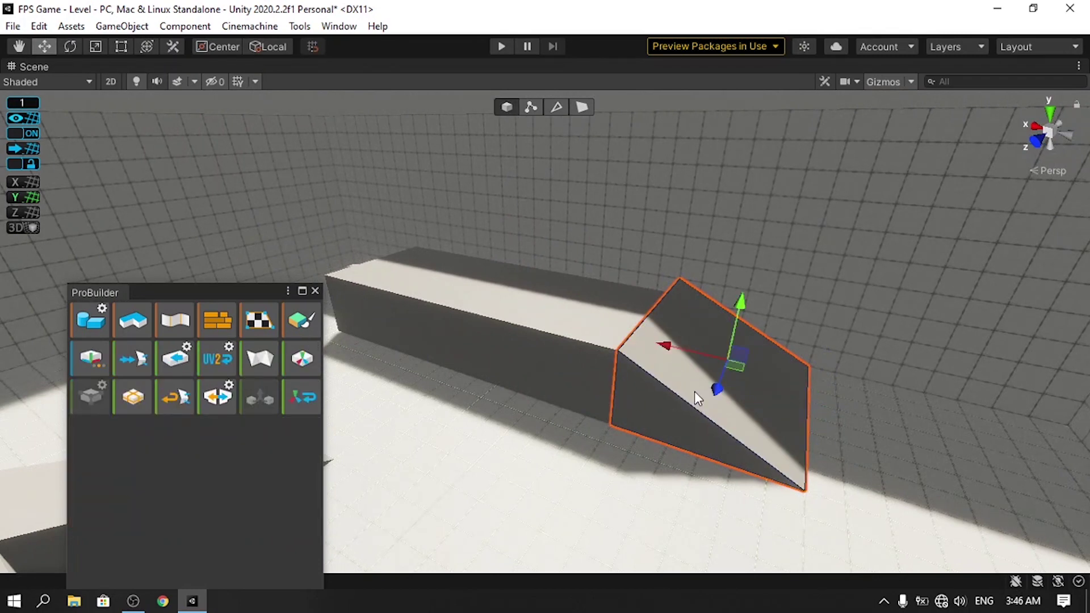
# Duplicate the ramp, move the copy to the opposite end of the long block, and rotate it to slope away from the block
pyautogui.moveTo(596, 408); pyautogui.dragTo(801, 516, button='middle')
pyautogui.hotkey('ctrl', 'd')
pyautogui.moveTo(847, 441); pyautogui.dragTo(433, 335)
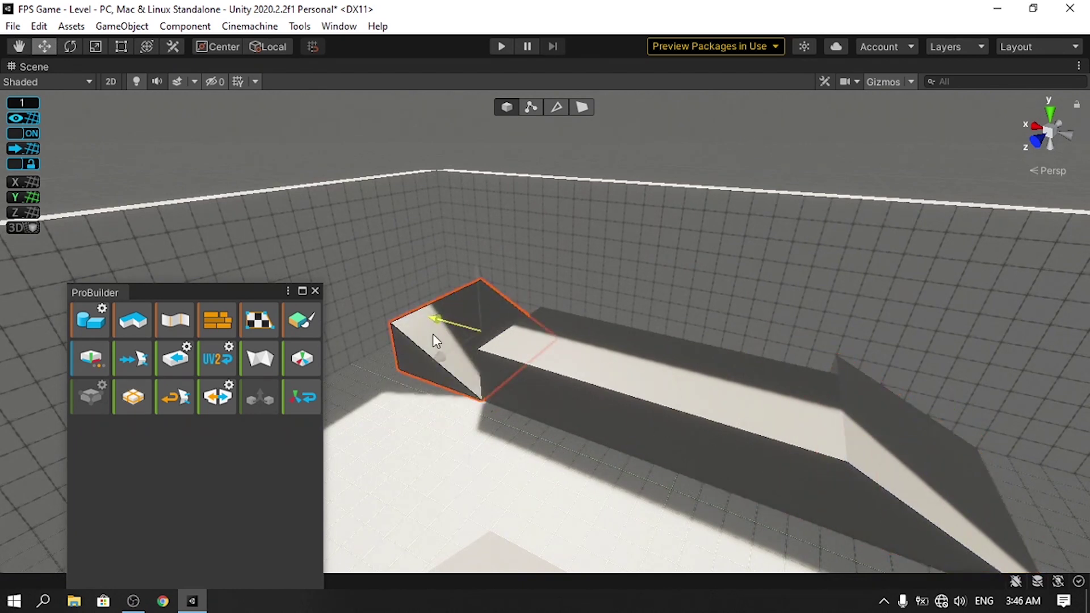
pyautogui.moveTo(433, 335); pyautogui.dragTo(542, 400, button='middle')
pyautogui.press('e')
pyautogui.keyDown('ctrl'); pyautogui.moveTo(554, 415); pyautogui.dragTo(465, 397); pyautogui.keyUp('ctrl')
pyautogui.keyDown('ctrl'); pyautogui.moveTo(602, 408); pyautogui.dragTo(454, 393); pyautogui.keyUp('ctrl')
pyautogui.moveTo(582, 403); pyautogui.dragTo(800, 444, button='right')
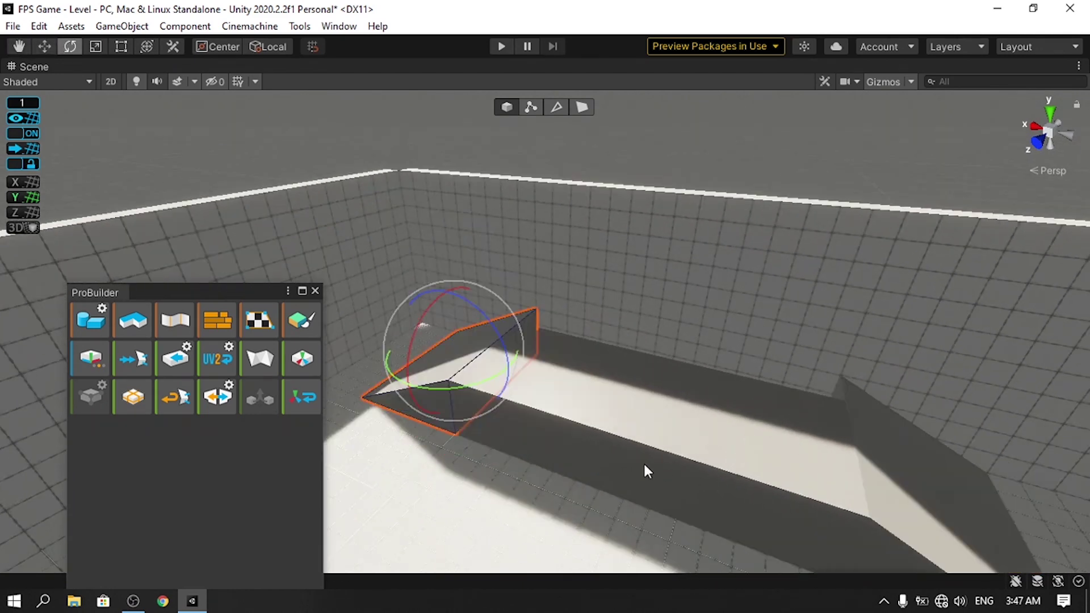
pyautogui.scroll(3, 645, 466)
# Start a new Cube shape sized 15 × 5 × 1 beside the ramped block
pyautogui.click(688, 454)
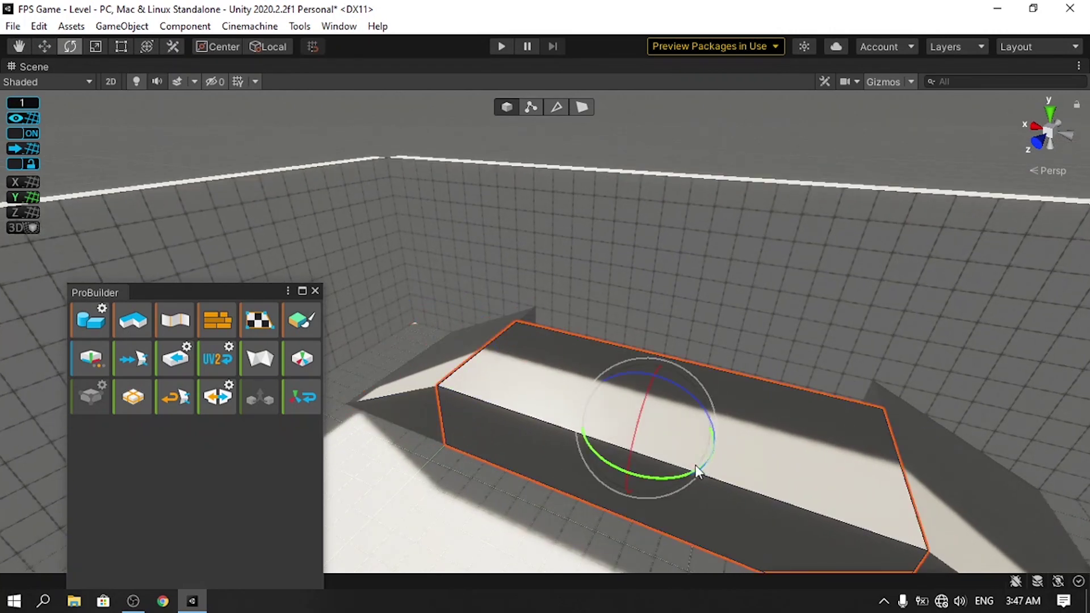
pyautogui.keyDown('alt'); pyautogui.click(90, 320); pyautogui.keyUp('alt')
pyautogui.click(833, 221)
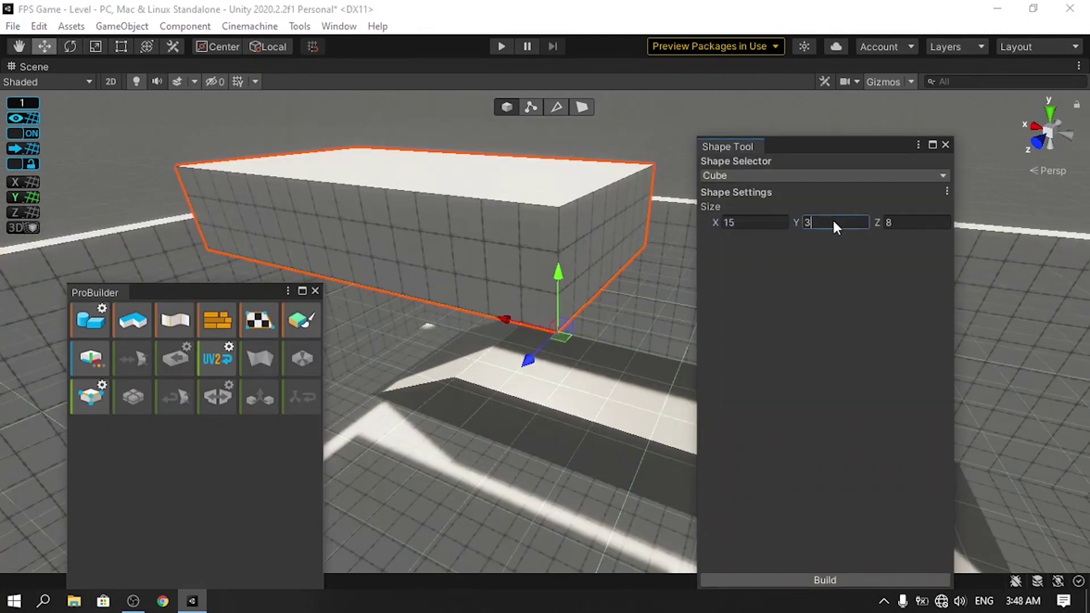
pyautogui.write('5')
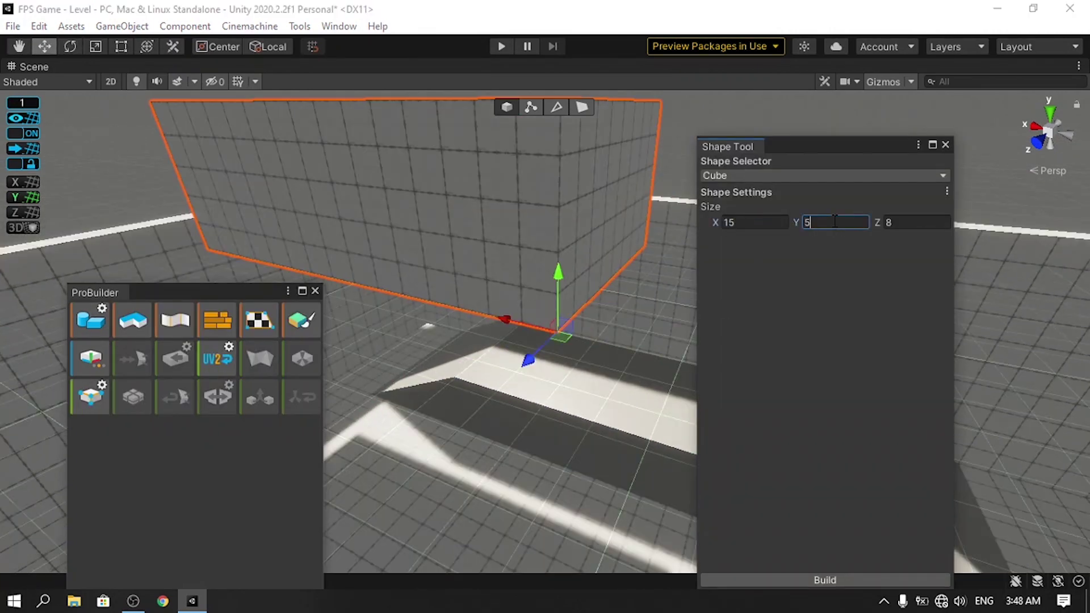
pyautogui.press('Tab')
pyautogui.write('1')
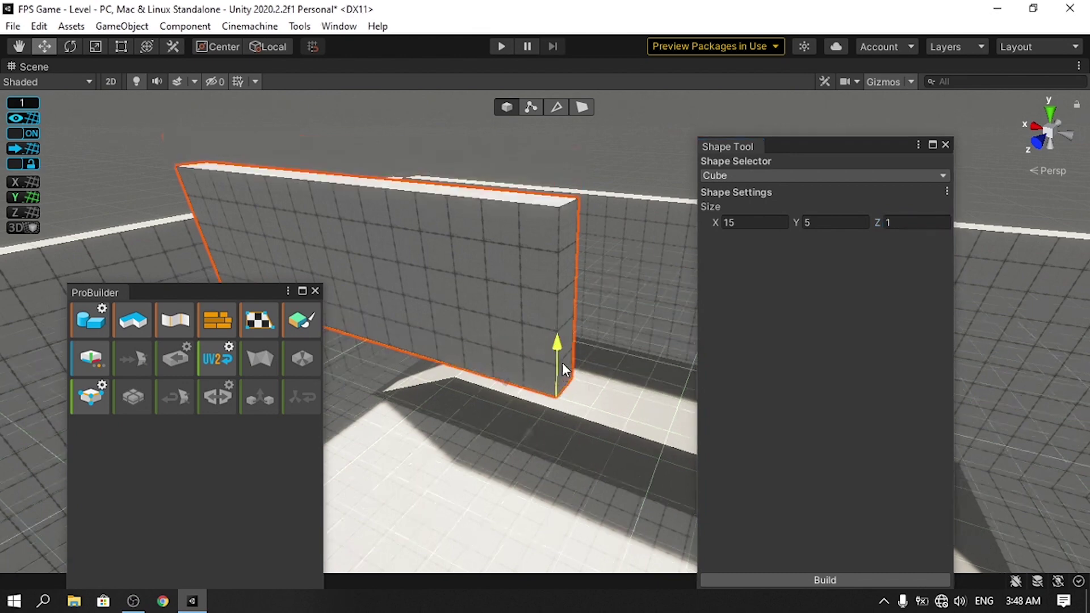
# Position the thin wall lengthwise along the ramped block and build it
pyautogui.moveTo(528, 517); pyautogui.dragTo(596, 405)
pyautogui.moveTo(627, 318); pyautogui.dragTo(631, 350)
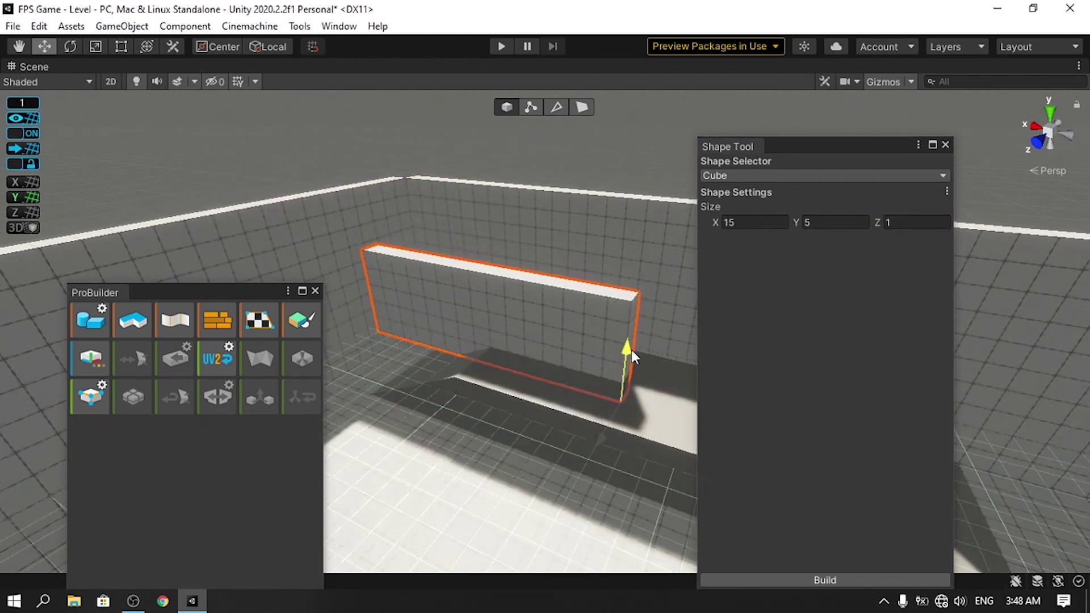
pyautogui.moveTo(631, 350); pyautogui.dragTo(512, 350, button='middle')
pyautogui.moveTo(510, 361); pyautogui.dragTo(614, 392)
pyautogui.moveTo(647, 449); pyautogui.dragTo(602, 516)
pyautogui.keyDown('alt'); pyautogui.moveTo(619, 483); pyautogui.dragTo(536, 432); pyautogui.keyUp('alt')
pyautogui.moveTo(537, 431); pyautogui.dragTo(514, 361, button='middle')
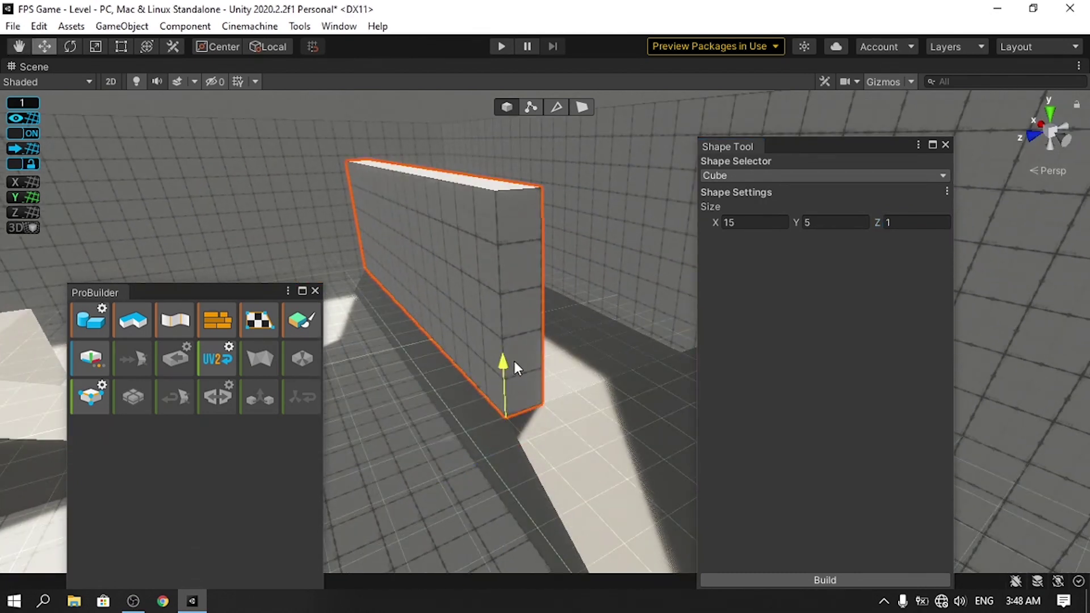
pyautogui.keyDown('alt'); pyautogui.moveTo(514, 361); pyautogui.dragTo(501, 364); pyautogui.keyUp('alt')
pyautogui.moveTo(501, 364); pyautogui.dragTo(461, 407, button='middle')
pyautogui.click(809, 573)
pyautogui.click(944, 144)
pyautogui.moveTo(489, 344); pyautogui.dragTo(670, 348, button='middle')
# Insert two vertical edge loops that divide the thin wall into three sections
pyautogui.click(636, 347)
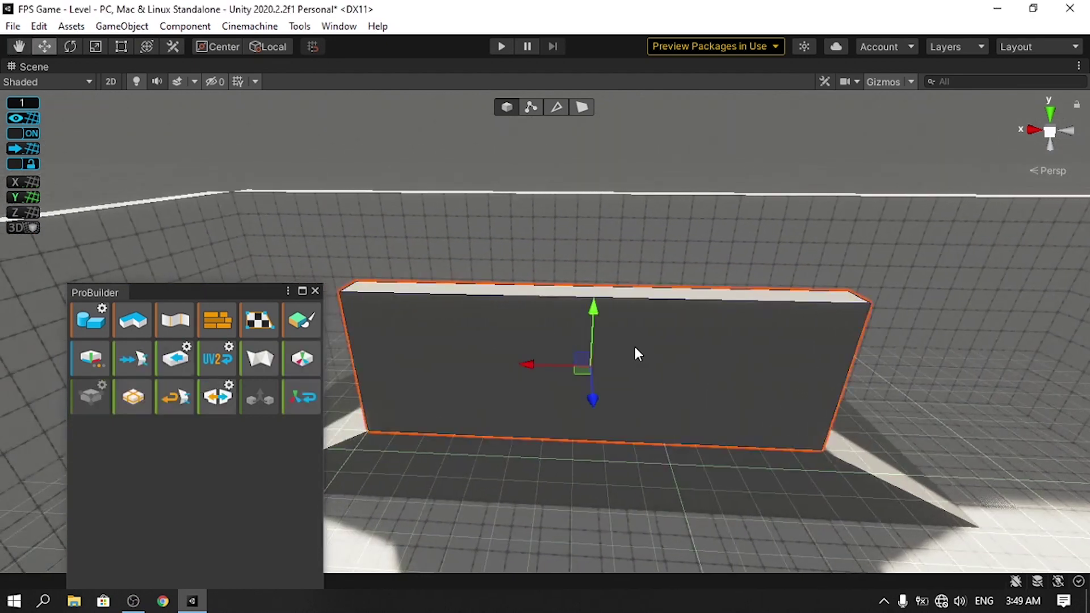
pyautogui.click(563, 106)
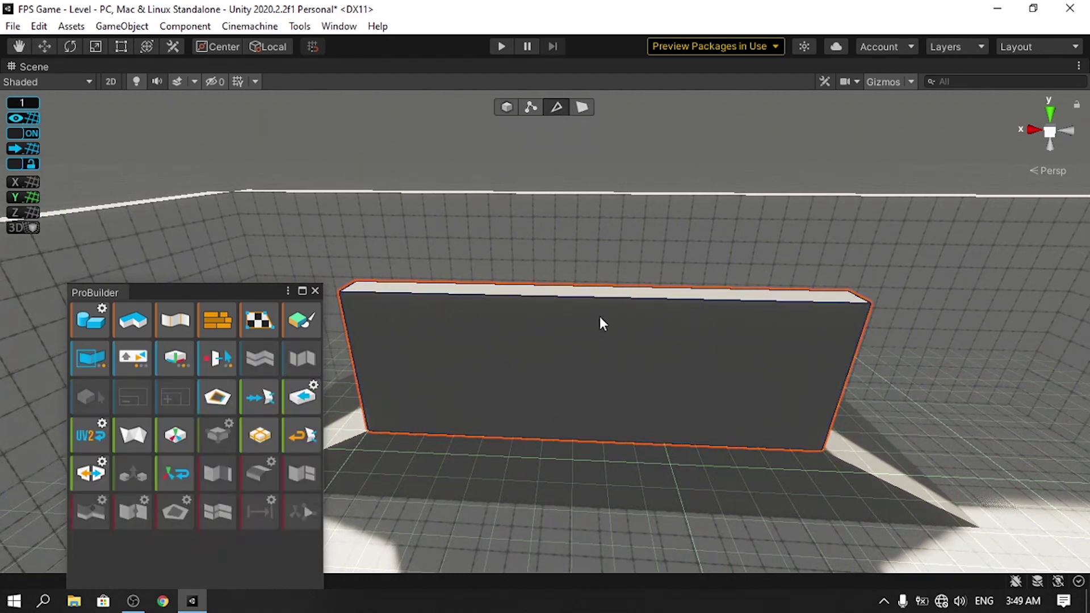
pyautogui.click(591, 300)
pyautogui.scroll(2, 601, 336)
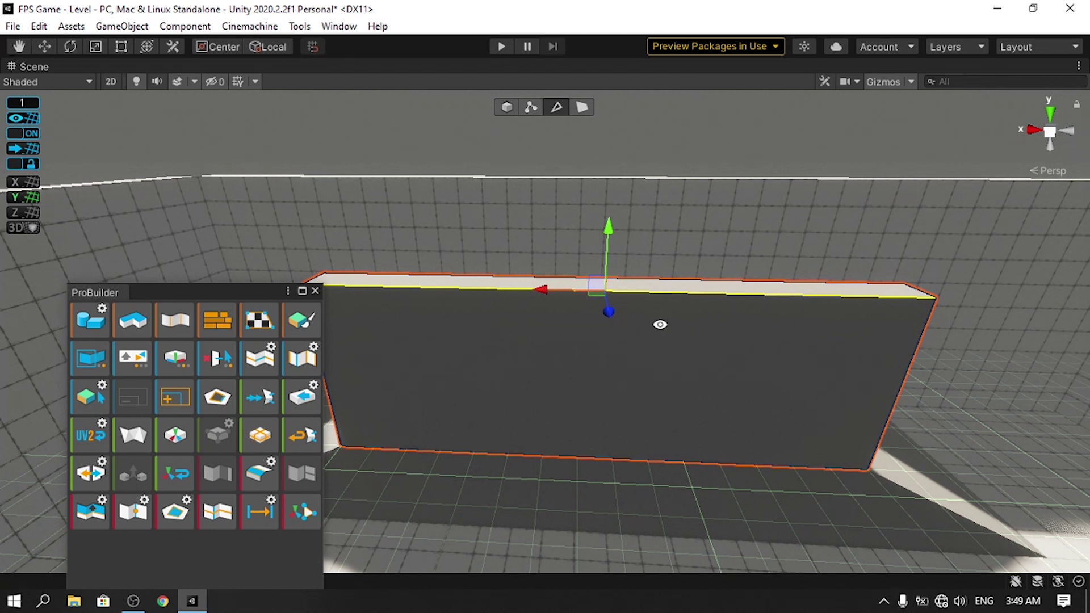
pyautogui.hotkey('alt', 'u')
pyautogui.moveTo(537, 374); pyautogui.dragTo(637, 376)
pyautogui.click(555, 292)
pyautogui.hotkey('alt', 'u')
pyautogui.click(605, 347)
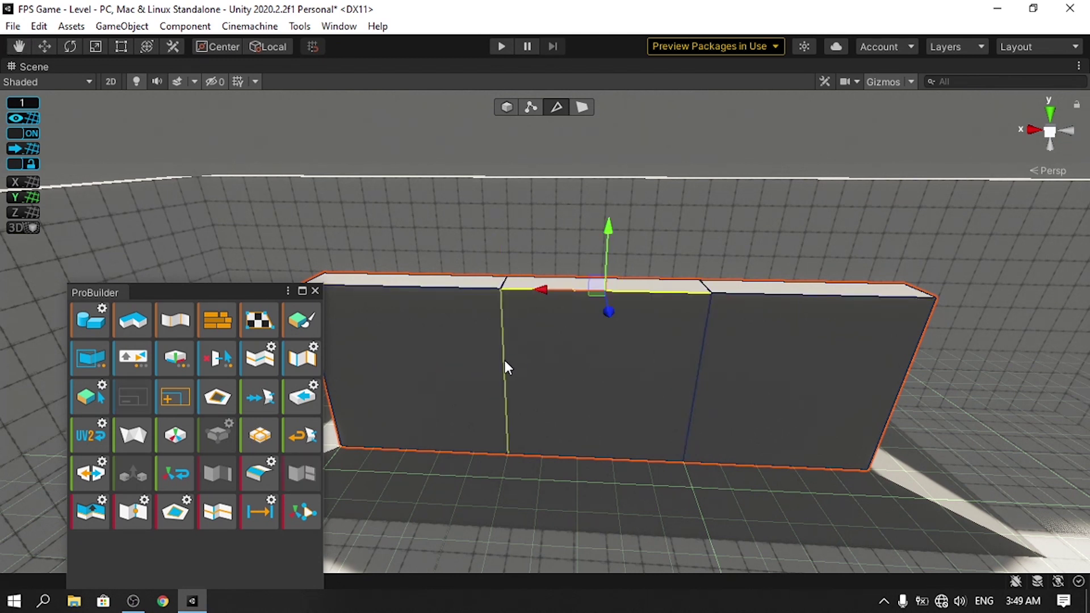
# Insert a horizontal edge loop across the thin wall and raise it along Y towards the wall's upper edge
pyautogui.click(504, 360)
pyautogui.hotkey('alt', 'u')
pyautogui.moveTo(602, 324); pyautogui.dragTo(608, 201)
# Extrude the wall's lower middle face inward through its thickness and delete that face
pyautogui.click(582, 107)
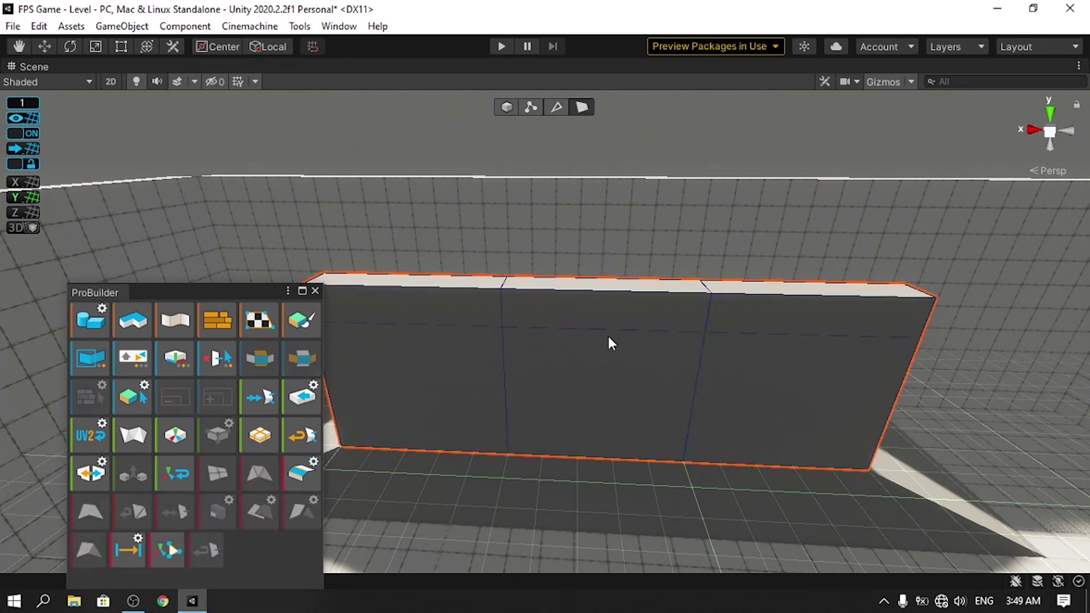
pyautogui.click(608, 340)
pyautogui.keyDown('alt'); pyautogui.moveTo(563, 458); pyautogui.dragTo(761, 434); pyautogui.keyUp('alt')
pyautogui.moveTo(761, 434); pyautogui.dragTo(768, 426, button='middle')
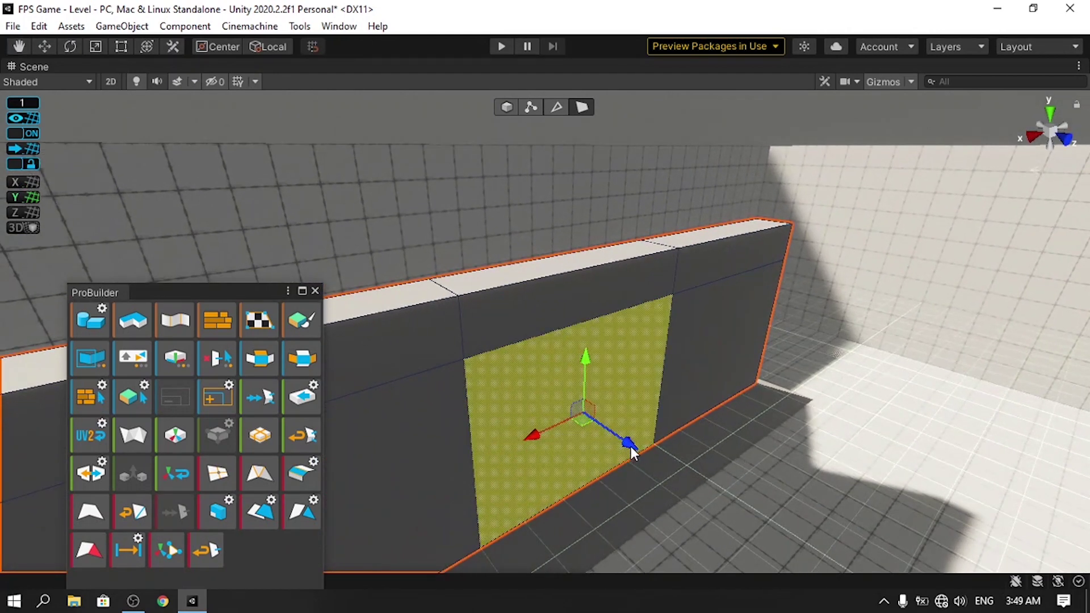
pyautogui.moveTo(631, 450); pyautogui.dragTo(598, 432)
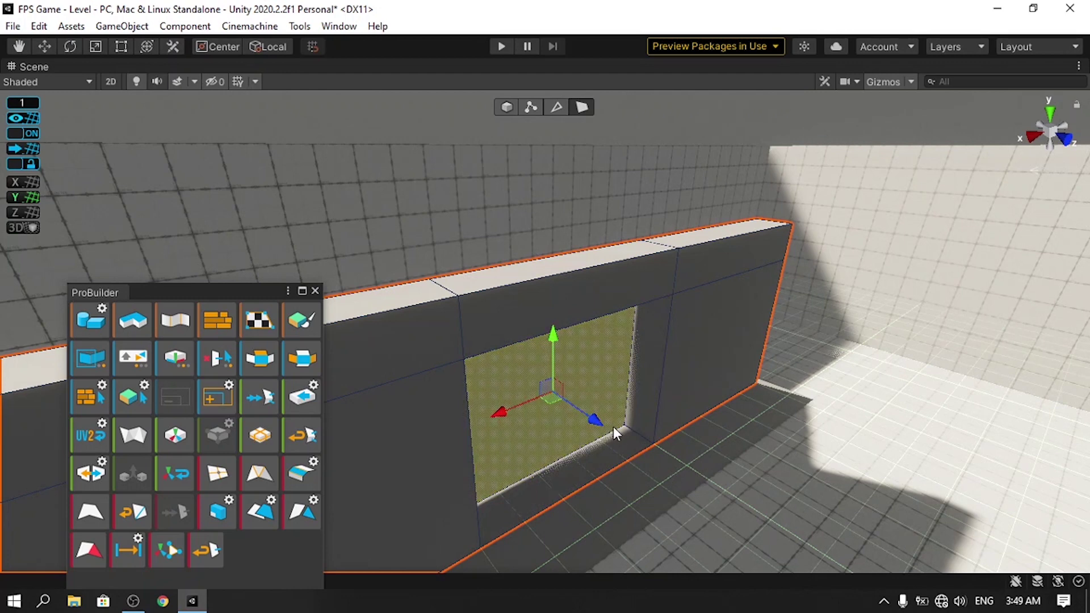
pyautogui.press('Delete')
# Delete the matching lower middle face on the wall's opposite side to open the passage
pyautogui.keyDown('alt'); pyautogui.moveTo(485, 383); pyautogui.dragTo(830, 414); pyautogui.keyUp('alt')
pyautogui.click(843, 414)
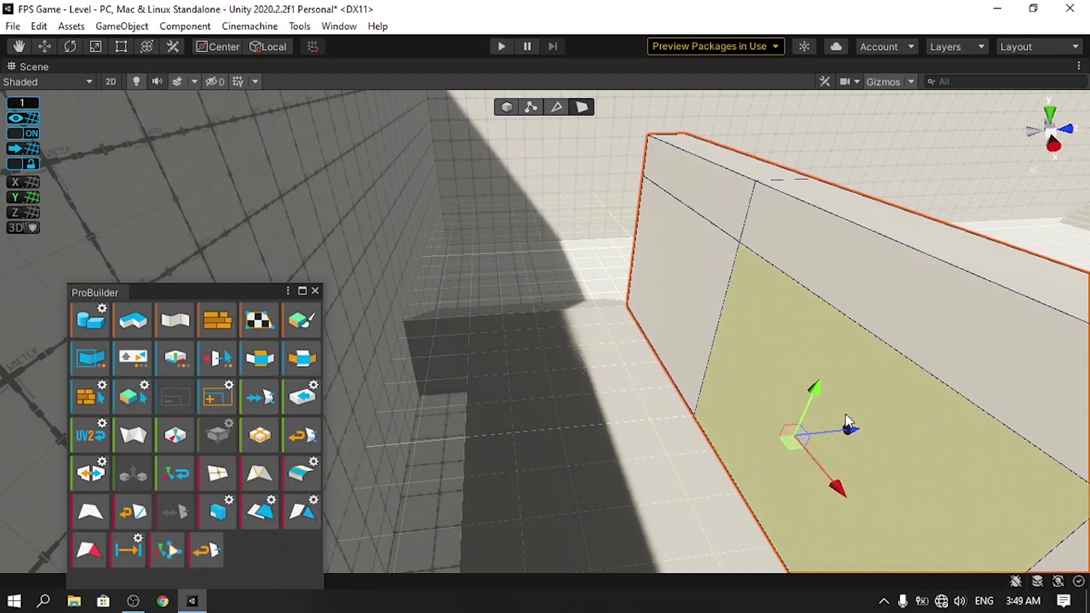
pyautogui.press('Delete')
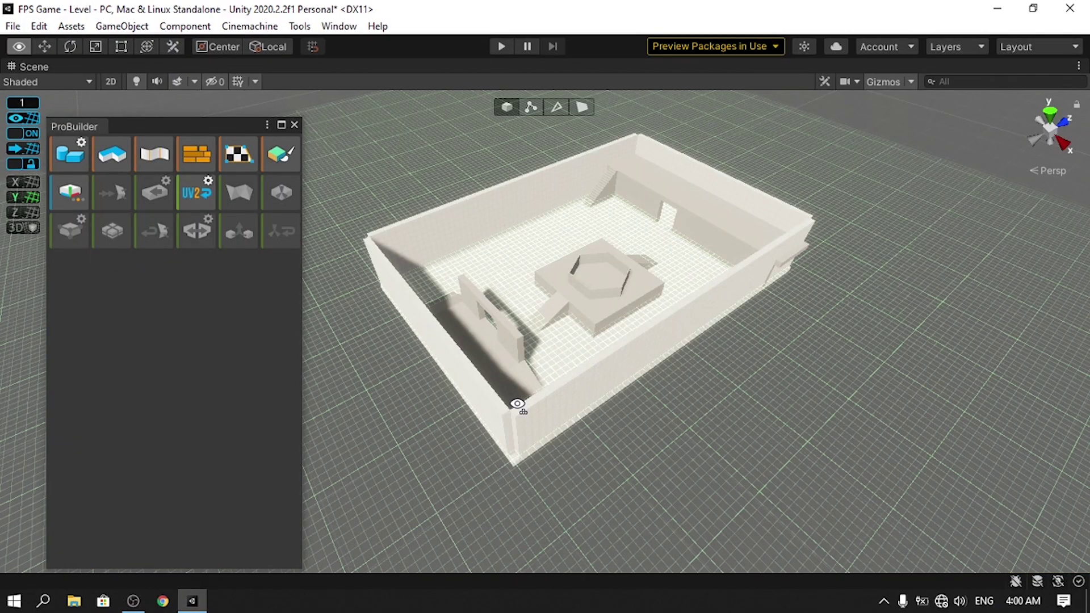
# Start a Cube shape sized 1 × 4 × 3 by the long perimeter wall on the staircase side
pyautogui.press('w')
pyautogui.moveTo(518, 403); pyautogui.dragTo(488, 289, button='right')
pyautogui.press('w')
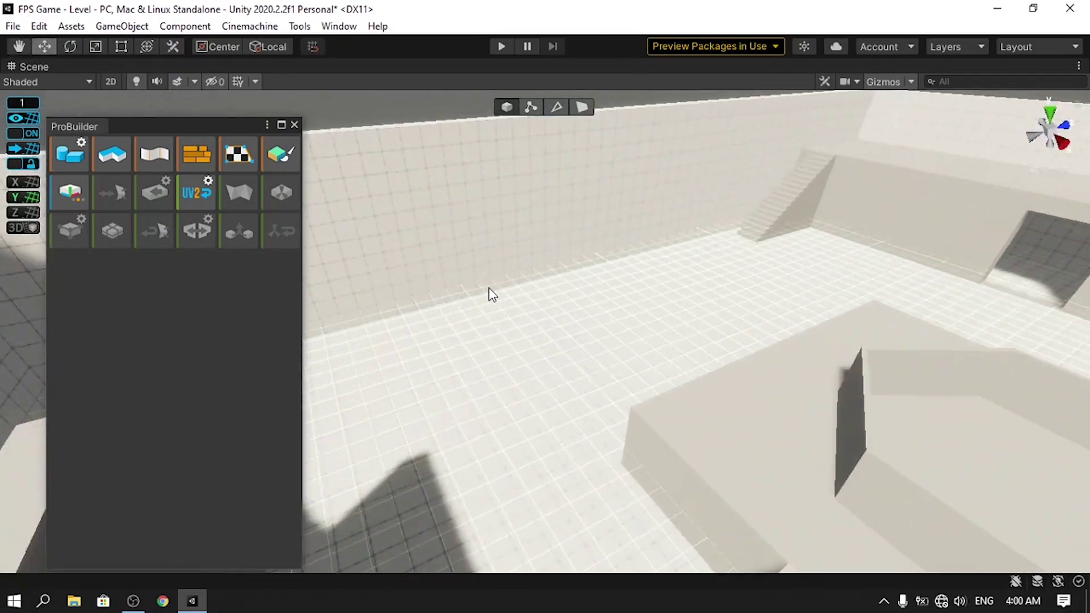
pyautogui.moveTo(498, 330); pyautogui.dragTo(874, 403, button='right')
pyautogui.keyDown('alt'); pyautogui.moveTo(875, 404); pyautogui.dragTo(414, 299); pyautogui.keyUp('alt')
pyautogui.press('alt')
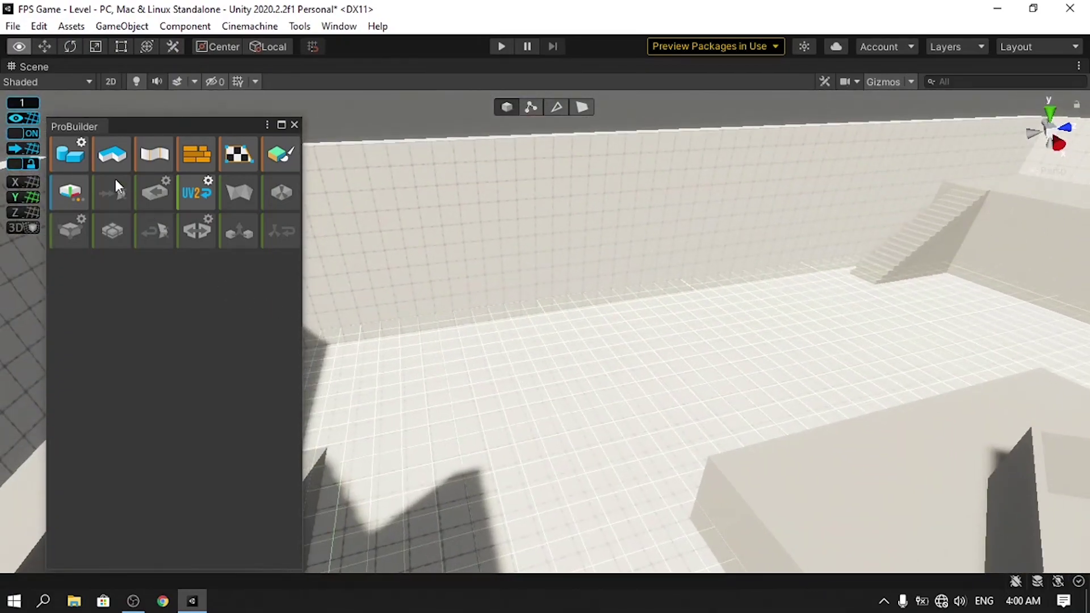
pyautogui.click(72, 155)
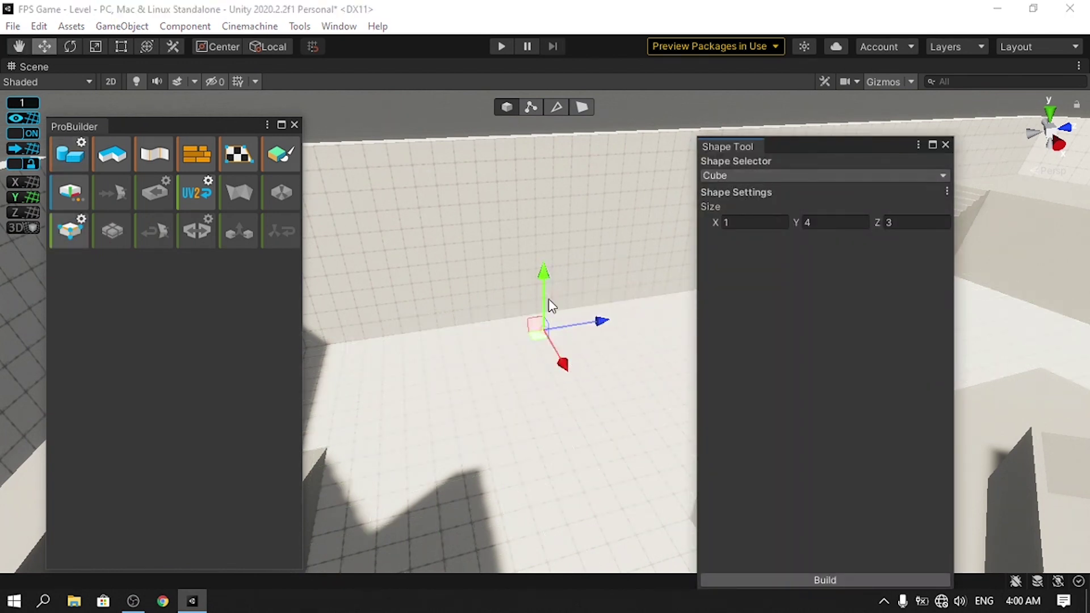
pyautogui.moveTo(543, 279); pyautogui.dragTo(542, 189)
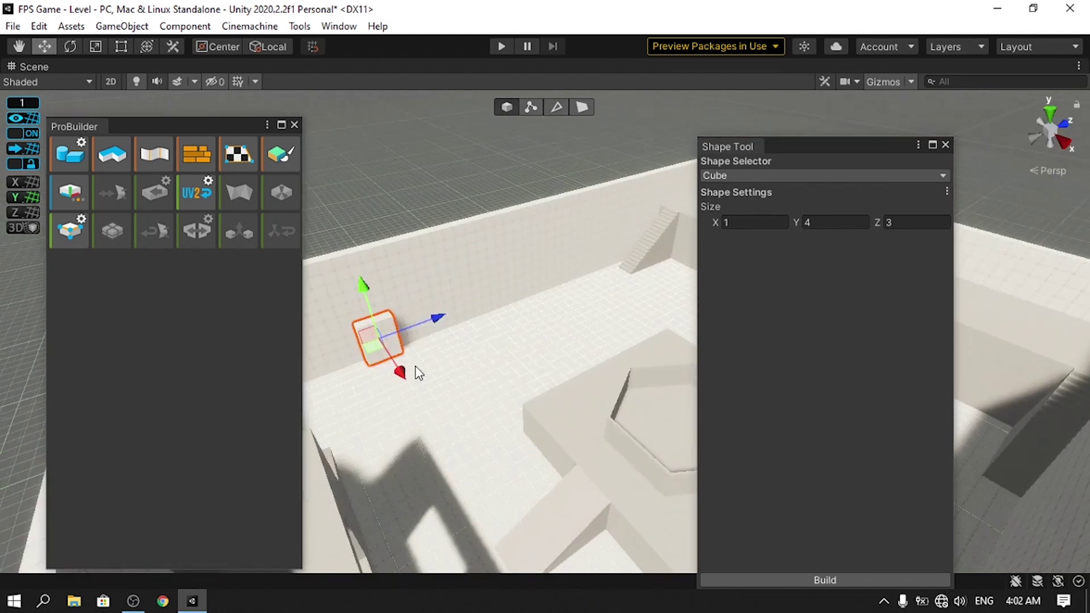
# Build the 1 × 4 × 3 cube against the long perimeter wall and close the shape settings
pyautogui.press('f')
pyautogui.moveTo(574, 345); pyautogui.dragTo(496, 338, button='middle')
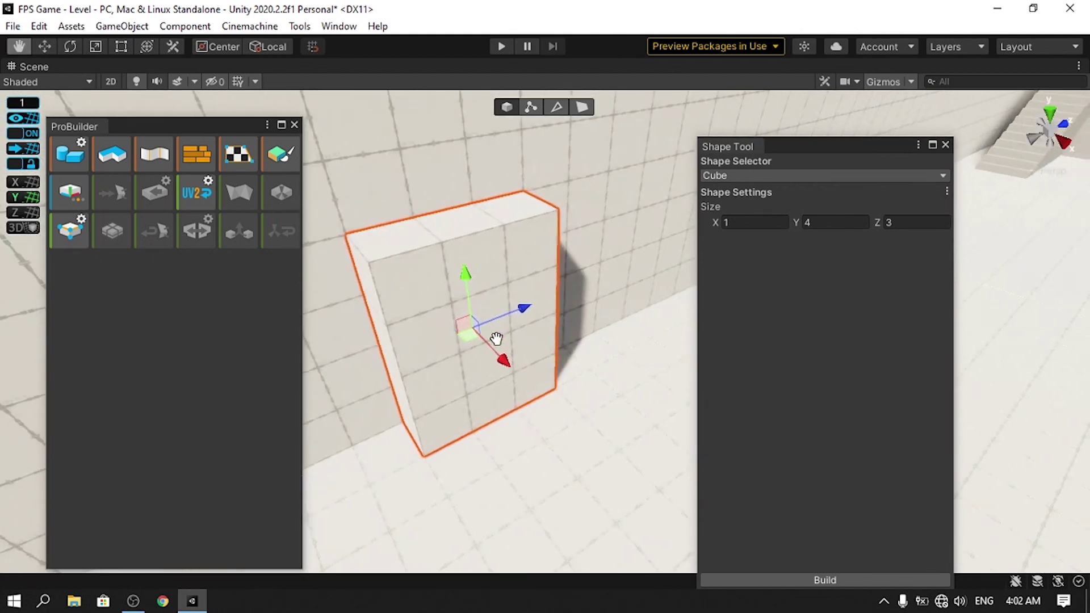
pyautogui.scroll(-5, 534, 273)
pyautogui.click(754, 220)
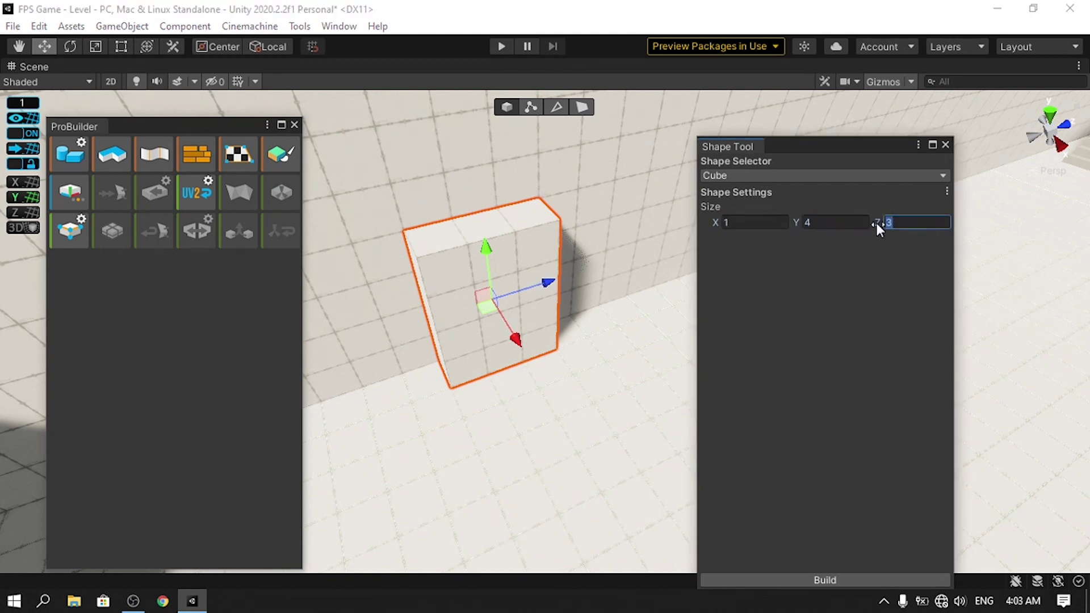
pyautogui.click(858, 578)
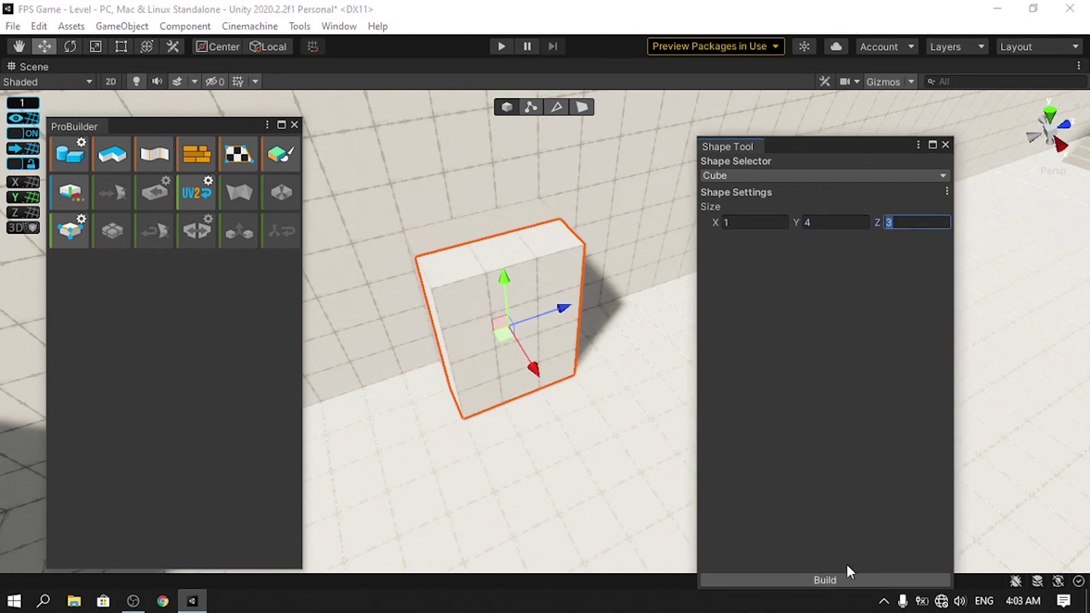
pyautogui.click(945, 145)
# Extrude the new block's end face along Z to add a narrow middle section and a longer outer section
pyautogui.click(537, 293)
pyautogui.moveTo(537, 293); pyautogui.dragTo(522, 295, button='right')
pyautogui.click(581, 107)
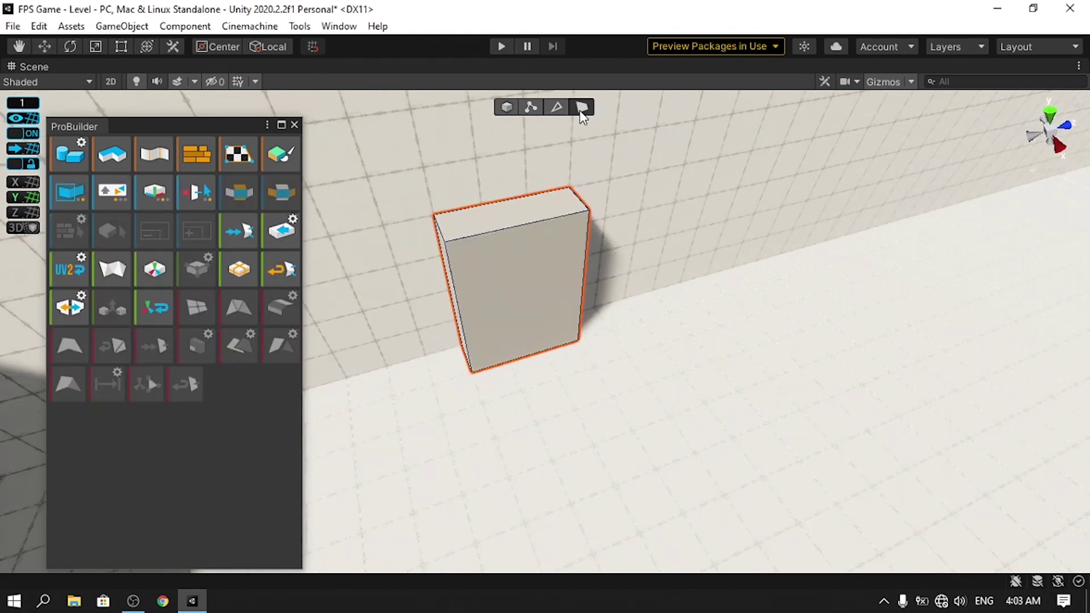
pyautogui.moveTo(627, 222); pyautogui.dragTo(696, 210, button='right')
pyautogui.keyDown('alt'); pyautogui.moveTo(697, 210); pyautogui.dragTo(548, 294); pyautogui.keyUp('alt')
pyautogui.click(531, 300)
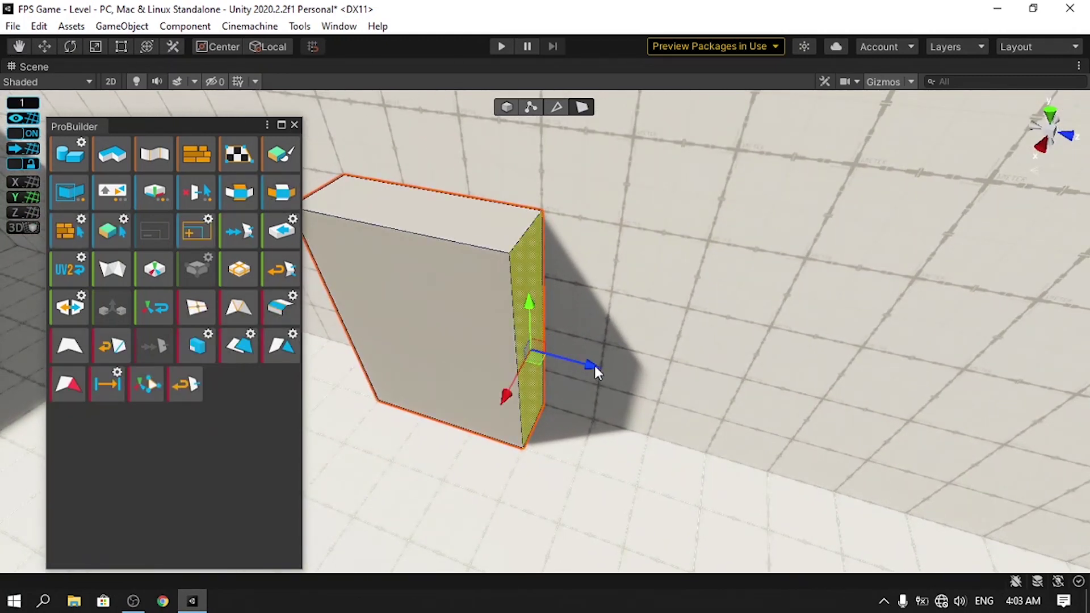
pyautogui.keyDown('shift'); pyautogui.moveTo(592, 366); pyautogui.dragTo(863, 428); pyautogui.keyUp('shift')
pyautogui.moveTo(619, 378); pyautogui.dragTo(698, 271, button='middle')
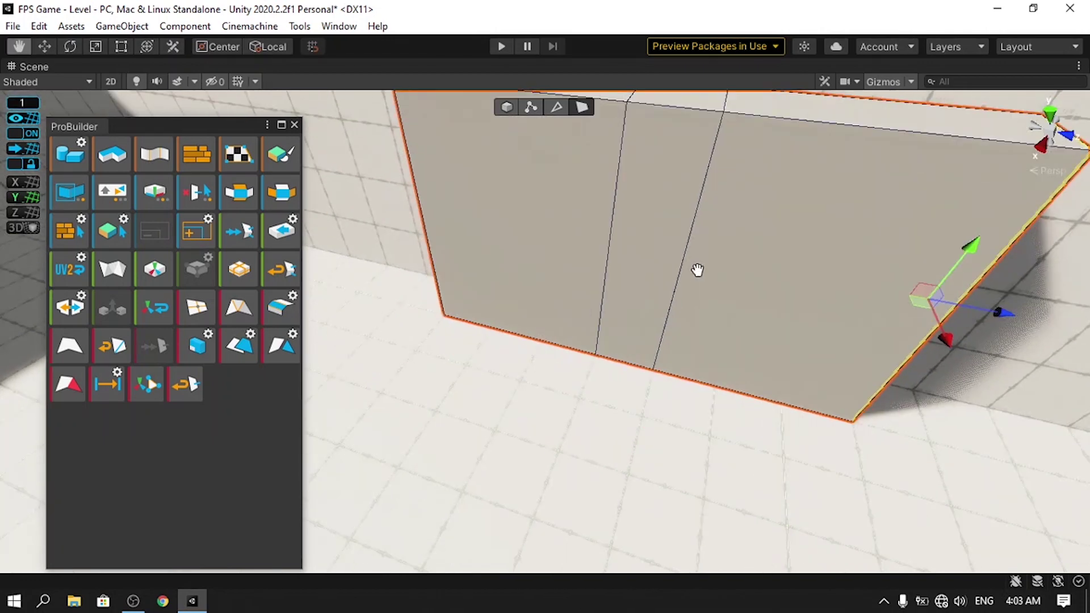
# Extrude the block's narrow middle face outward from the perimeter wall to form a fin
pyautogui.scroll(-2, 698, 270)
pyautogui.click(613, 313)
pyautogui.keyDown('shift'); pyautogui.moveTo(610, 317); pyautogui.dragTo(575, 396); pyautogui.keyUp('shift')
# Lower the top outer edges of one side wing and the projecting fin along Y so their tops slope down
pyautogui.click(557, 107)
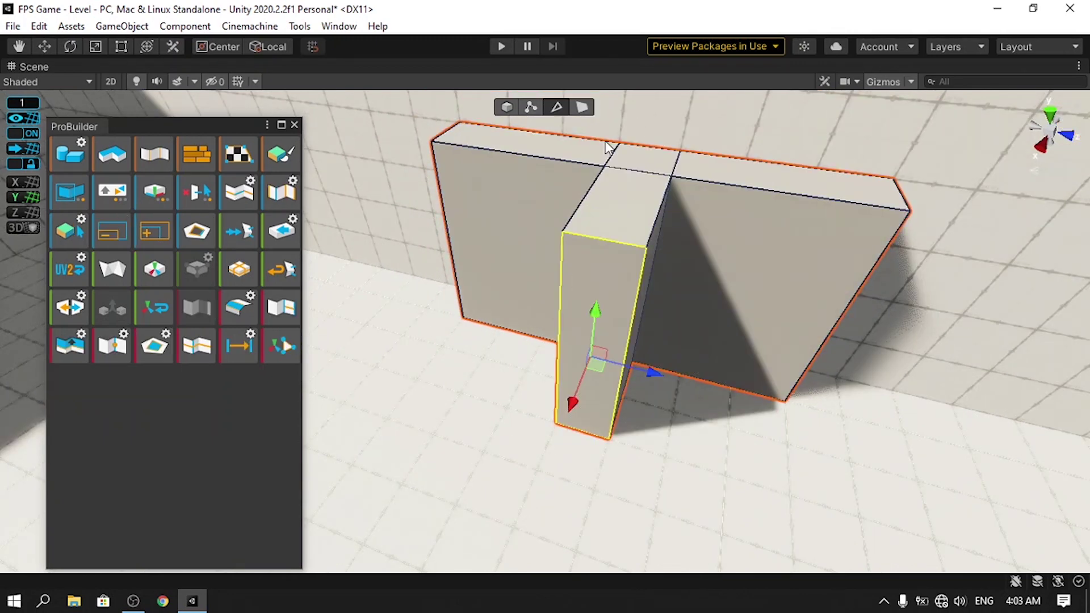
pyautogui.moveTo(874, 195); pyautogui.dragTo(629, 223, button='middle')
pyautogui.click(627, 221)
pyautogui.moveTo(632, 182); pyautogui.dragTo(614, 289)
pyautogui.moveTo(508, 333); pyautogui.dragTo(758, 359, button='middle')
pyautogui.click(659, 304)
pyautogui.moveTo(665, 277); pyautogui.dragTo(653, 335)
# Lower the top outer edge of the opposite wing to match, and return to object selection
pyautogui.click(480, 189)
pyautogui.keyDown('alt'); pyautogui.moveTo(480, 190); pyautogui.dragTo(514, 403); pyautogui.keyUp('alt')
pyautogui.scroll(-3, 605, 333)
pyautogui.moveTo(533, 344); pyautogui.dragTo(694, 354, button='middle')
pyautogui.click(506, 106)
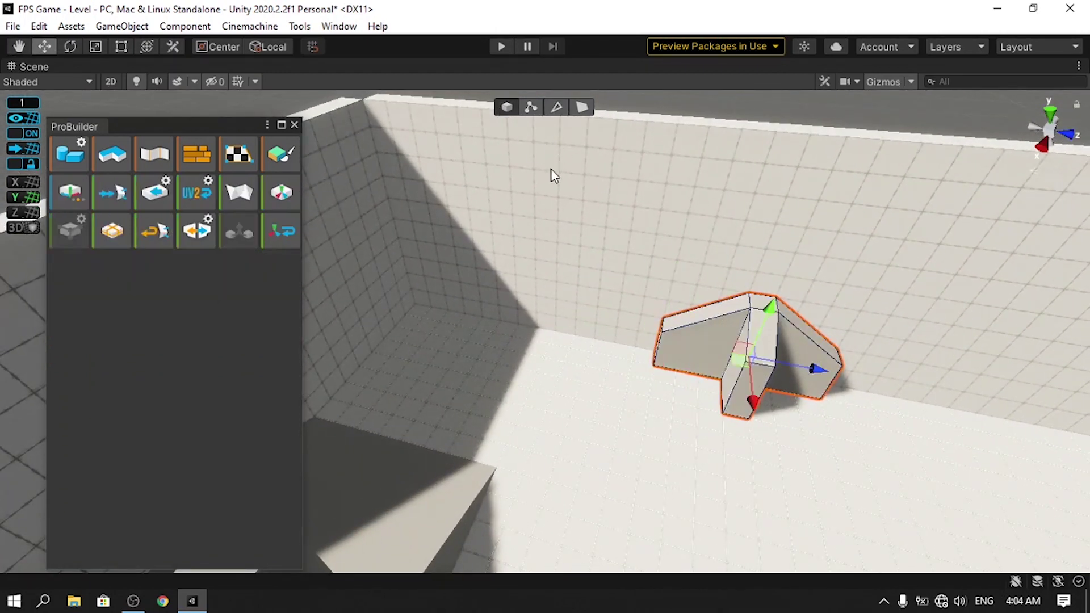
# Duplicate the finned cover piece and move the copy along the perimeter wall to near the stairs
pyautogui.keyDown('alt'); pyautogui.moveTo(718, 315); pyautogui.dragTo(645, 298); pyautogui.keyUp('alt')
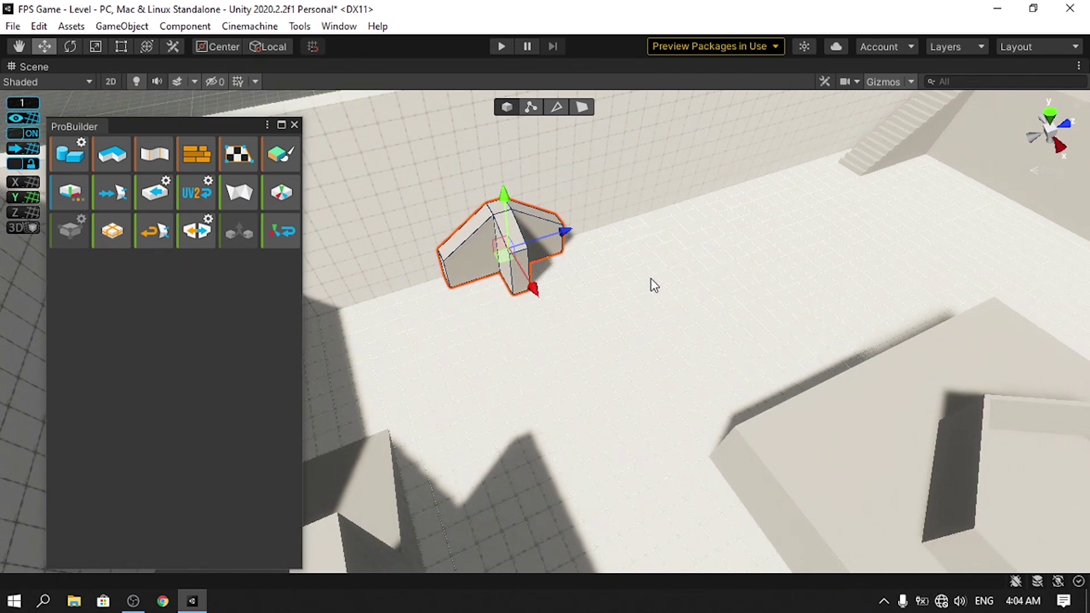
pyautogui.hotkey('ctrl', 'd')
pyautogui.moveTo(547, 235); pyautogui.dragTo(865, 141)
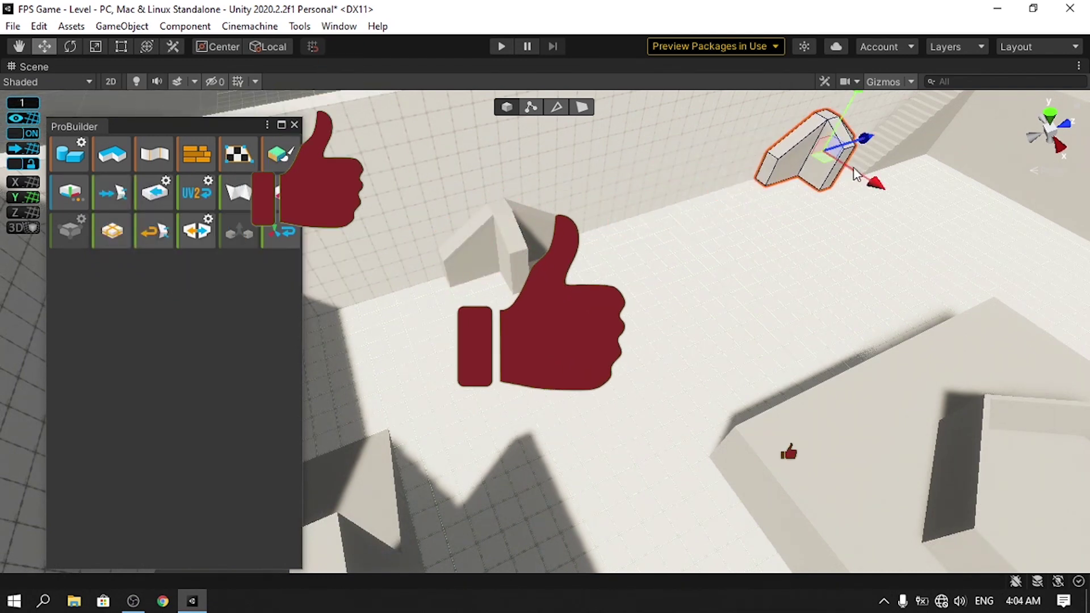
# Duplicate the cover piece again, rotate it half a turn about Y, and place it against the central platform's side
pyautogui.moveTo(853, 172); pyautogui.dragTo(698, 463, button='middle')
pyautogui.press('e')
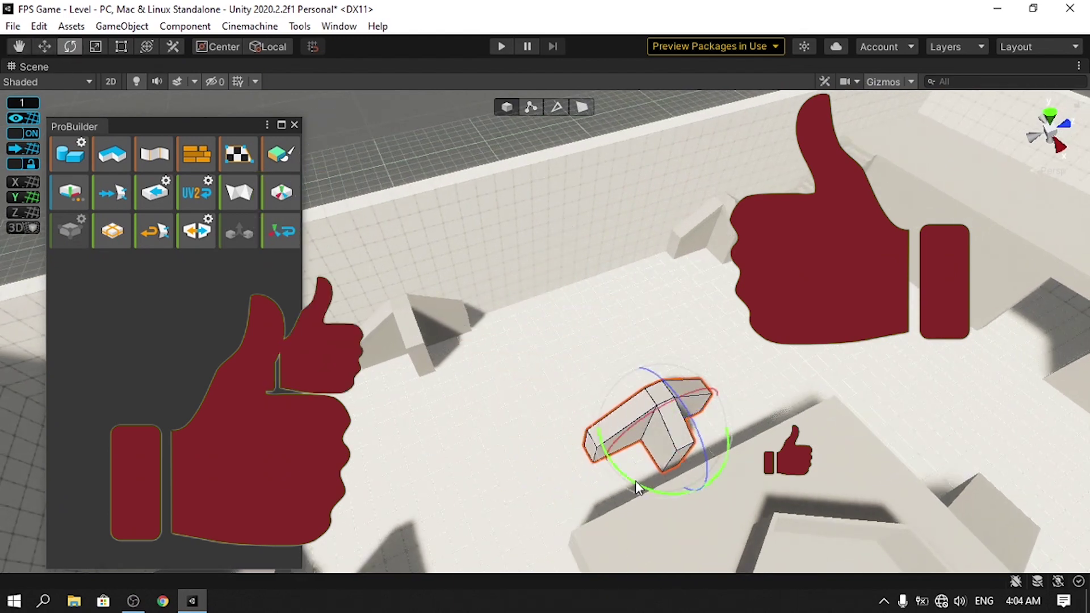
pyautogui.moveTo(728, 449); pyautogui.dragTo(788, 291)
pyautogui.click(45, 47)
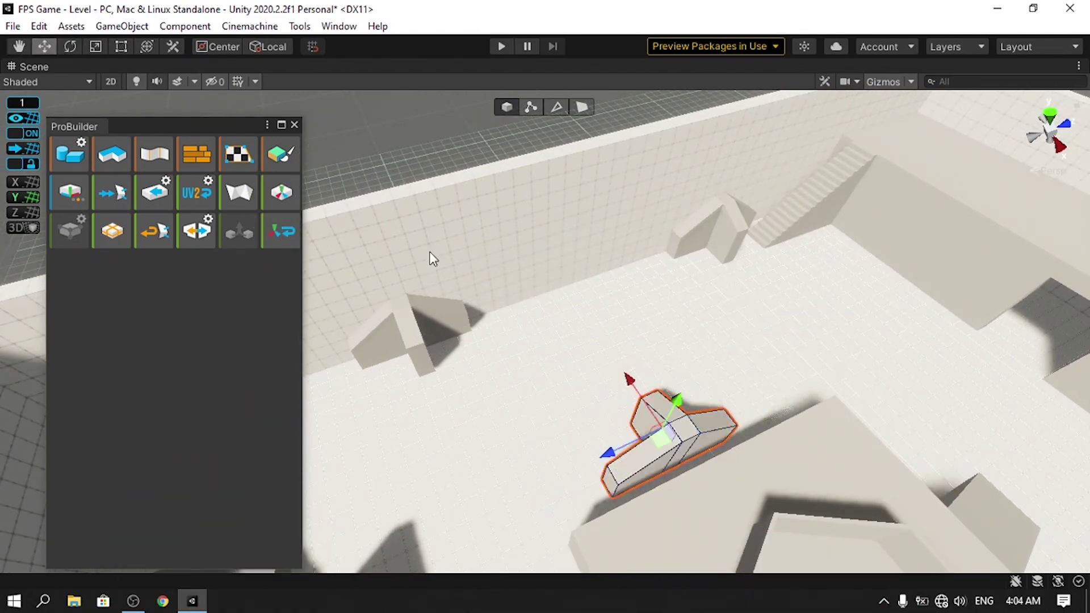
pyautogui.keyDown('alt'); pyautogui.moveTo(431, 256); pyautogui.dragTo(545, 306); pyautogui.keyUp('alt')
pyautogui.moveTo(647, 302); pyautogui.dragTo(619, 292)
pyautogui.moveTo(618, 292); pyautogui.dragTo(598, 281, button='right')
pyautogui.moveTo(669, 314); pyautogui.dragTo(701, 355, button='right')
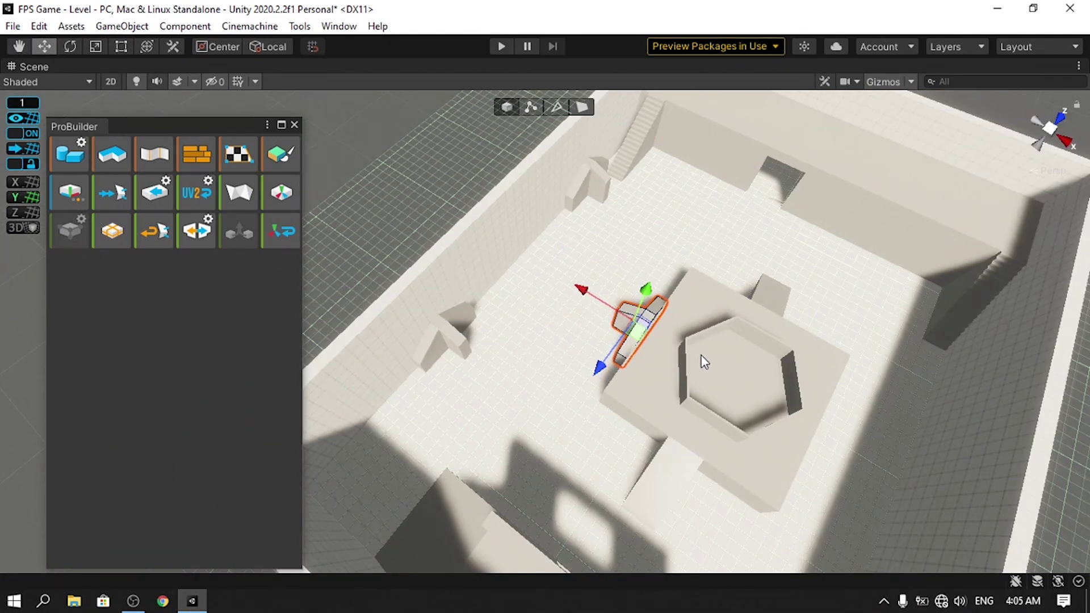
pyautogui.moveTo(795, 396); pyautogui.dragTo(721, 327, button='middle')
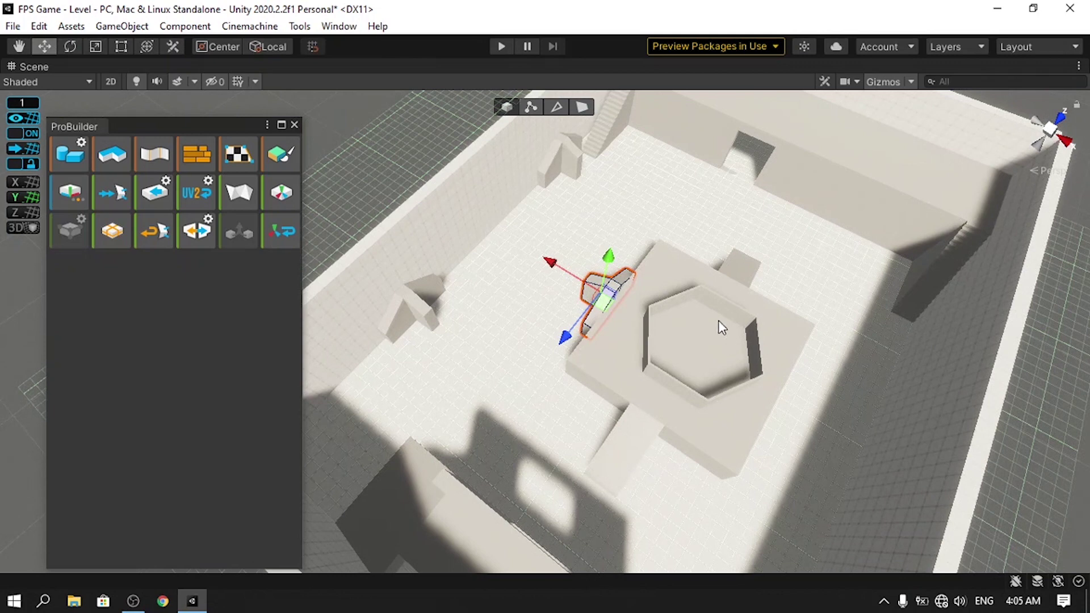
# Duplicate all three finned cover pieces, move the copies along X across the arena, and mirror them with an X scale of -1
pyautogui.keyDown('shift'); pyautogui.click(571, 165); pyautogui.keyUp('shift')
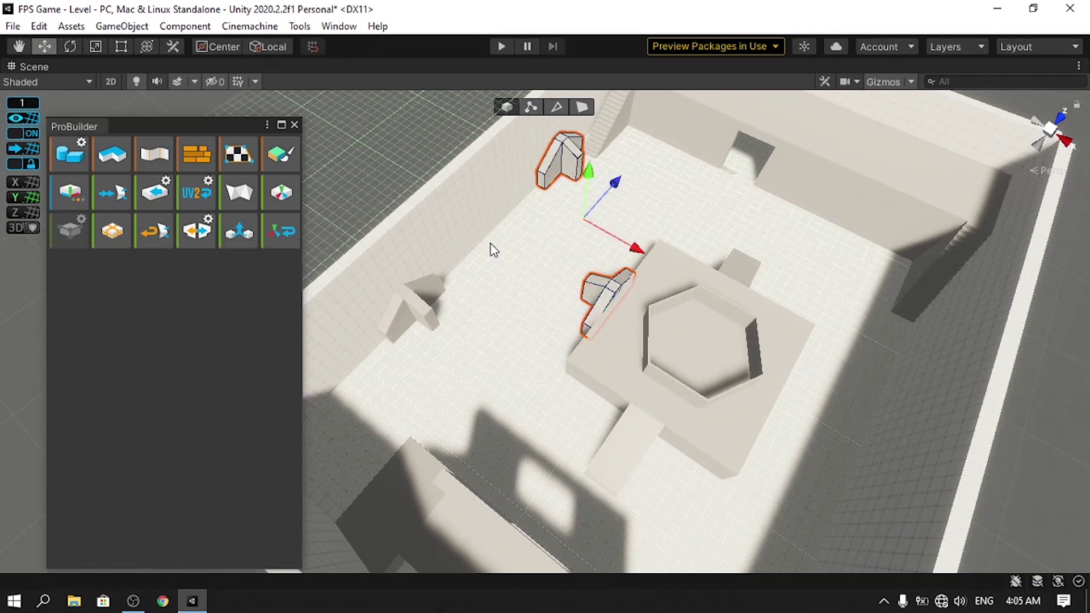
pyautogui.keyDown('shift'); pyautogui.click(419, 308); pyautogui.keyUp('shift')
pyautogui.keyDown('alt'); pyautogui.moveTo(584, 358); pyautogui.dragTo(567, 325); pyautogui.keyUp('alt')
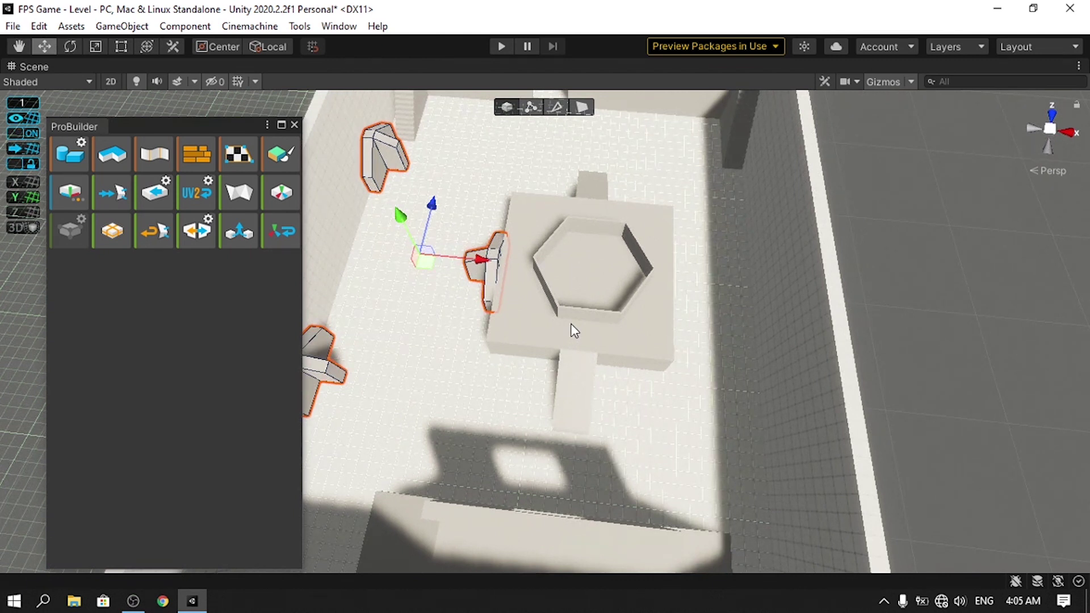
pyautogui.hotkey('ctrl', 'd')
pyautogui.moveTo(481, 260); pyautogui.dragTo(746, 278)
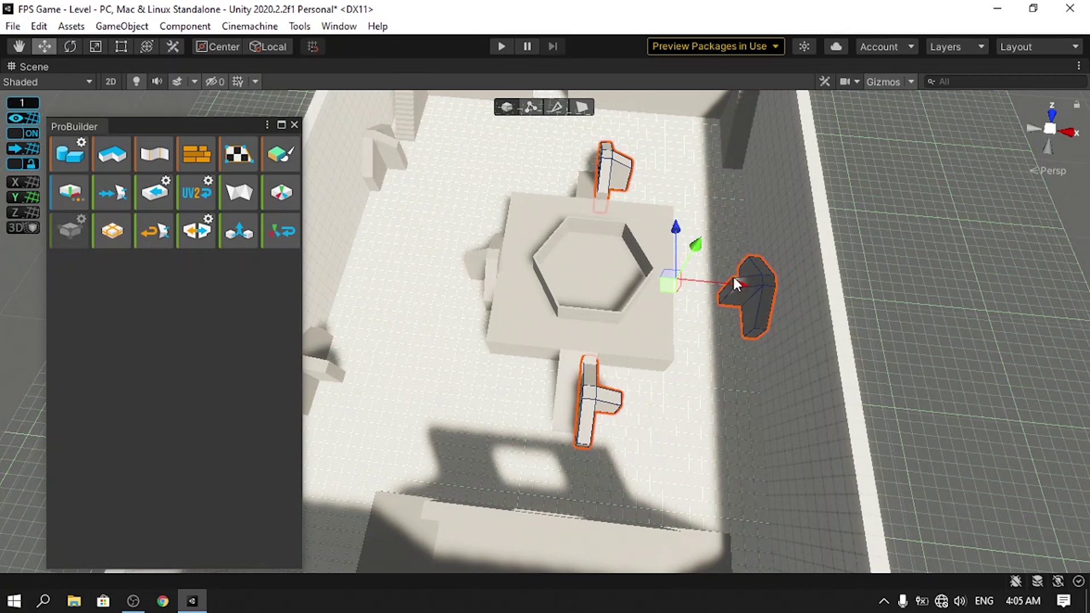
pyautogui.hotkey('shift', 'space')
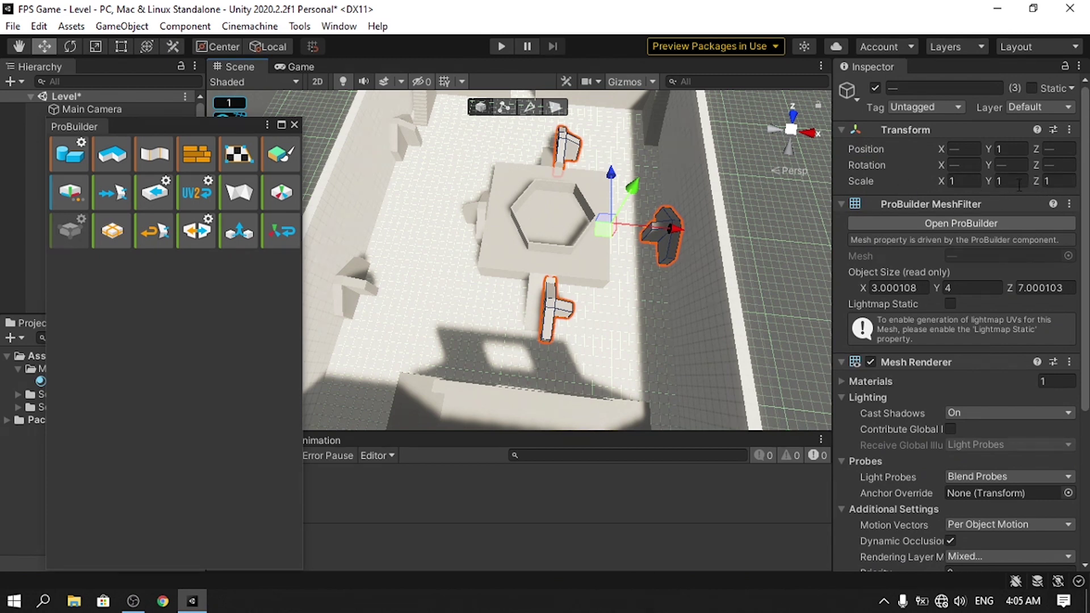
pyautogui.write('-1')
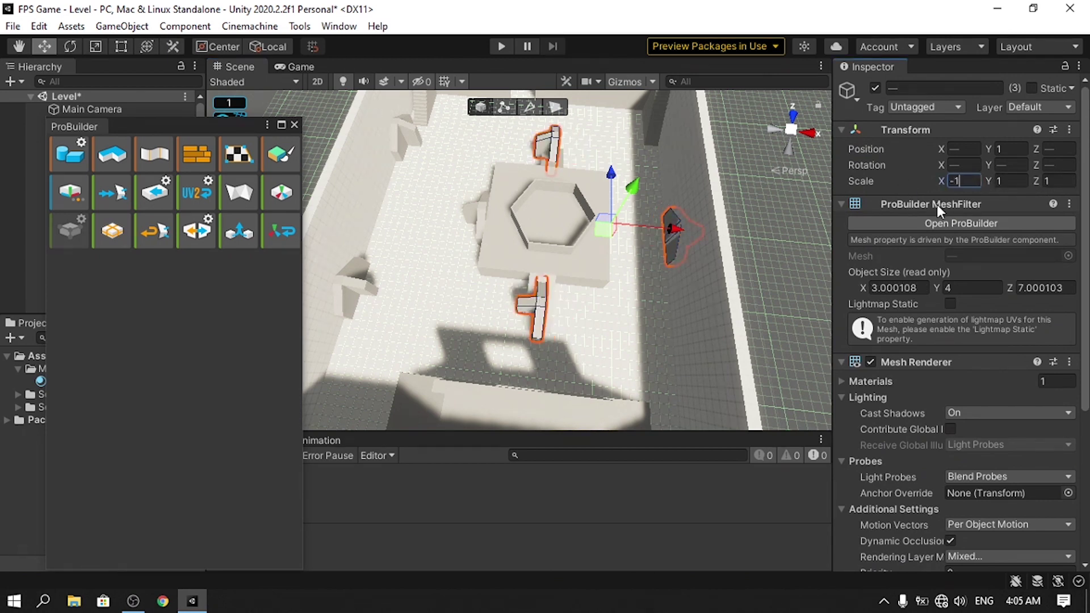
# Move the mirrored copies individually along X, placing two at the opposite perimeter wall and the middle one against the central platform's side
pyautogui.scroll(2, 690, 277)
pyautogui.moveTo(647, 283); pyautogui.dragTo(610, 290, button='middle')
pyautogui.click(414, 350)
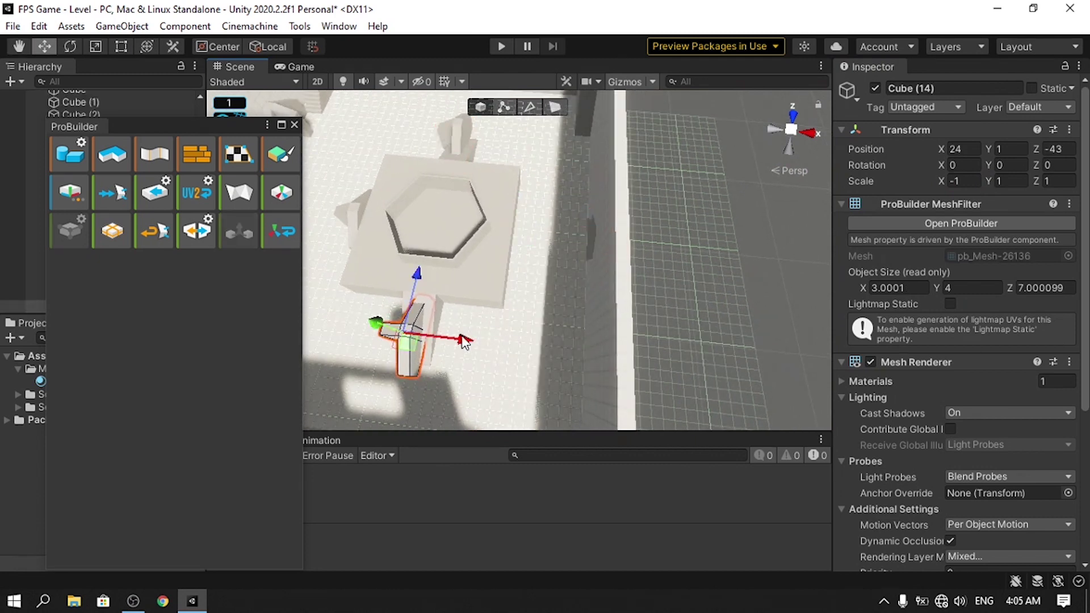
pyautogui.moveTo(463, 340); pyautogui.dragTo(645, 354)
pyautogui.click(620, 242)
pyautogui.moveTo(542, 235); pyautogui.dragTo(462, 240)
pyautogui.click(452, 134)
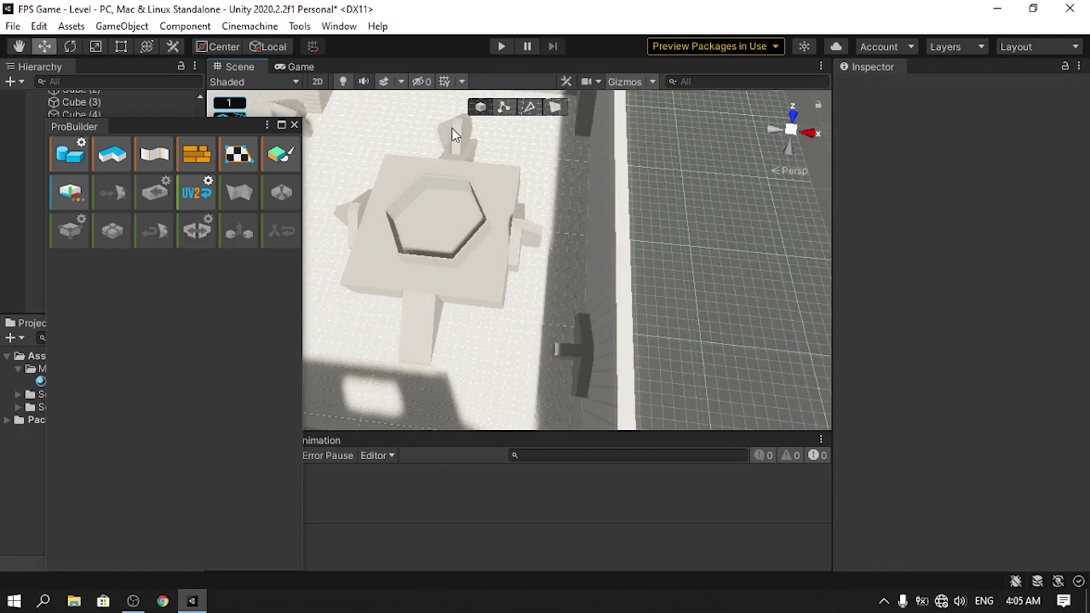
pyautogui.moveTo(521, 144); pyautogui.dragTo(639, 152)
pyautogui.keyDown('alt'); pyautogui.moveTo(638, 153); pyautogui.dragTo(604, 293); pyautogui.keyUp('alt')
pyautogui.keyDown('alt'); pyautogui.moveTo(500, 301); pyautogui.dragTo(522, 303); pyautogui.keyUp('alt')
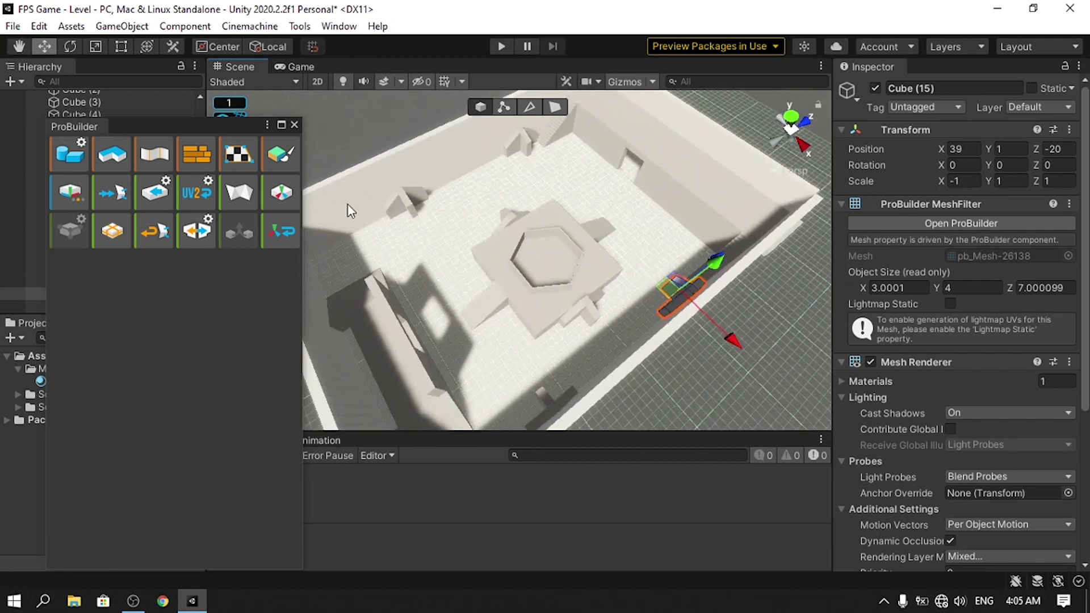
pyautogui.click(295, 124)
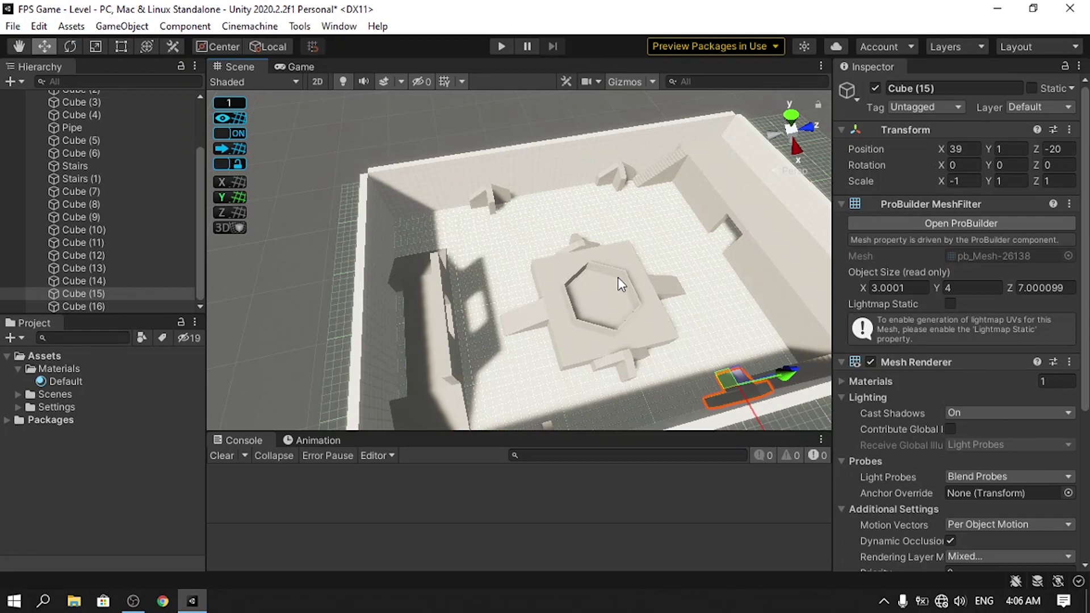
# Create a scene lighting settings asset named Lighting and enable automatic lighting generation
pyautogui.click(336, 26)
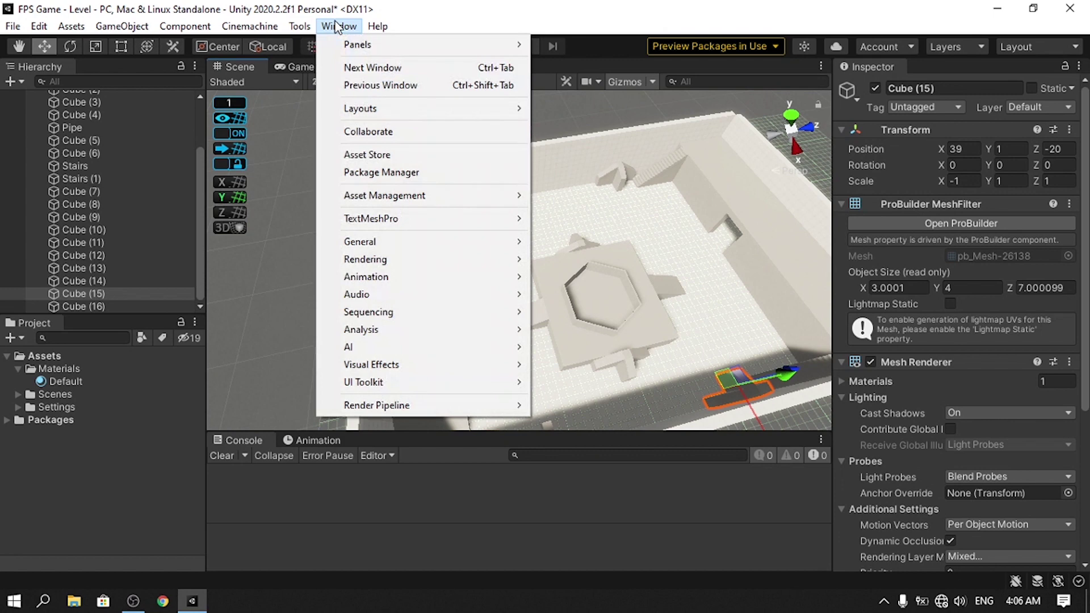
pyautogui.moveTo(390, 260)
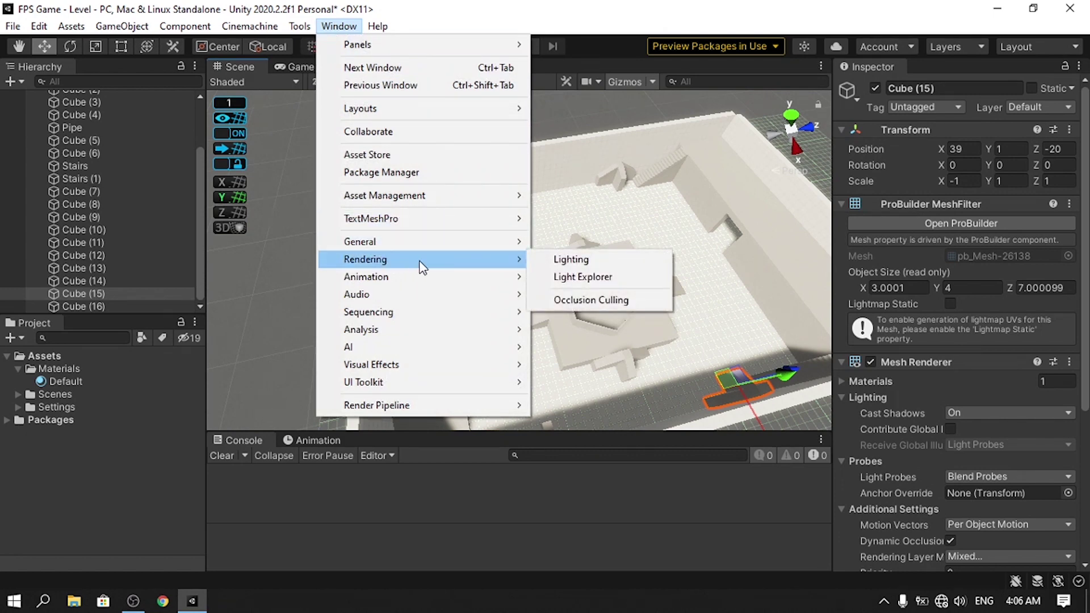
pyautogui.click(574, 260)
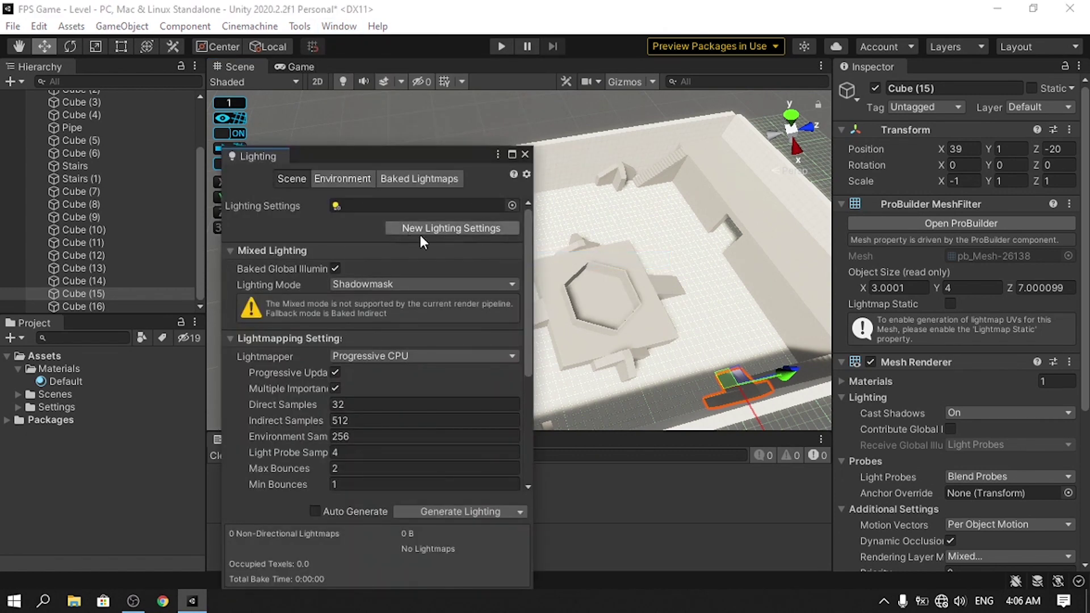
pyautogui.click(436, 228)
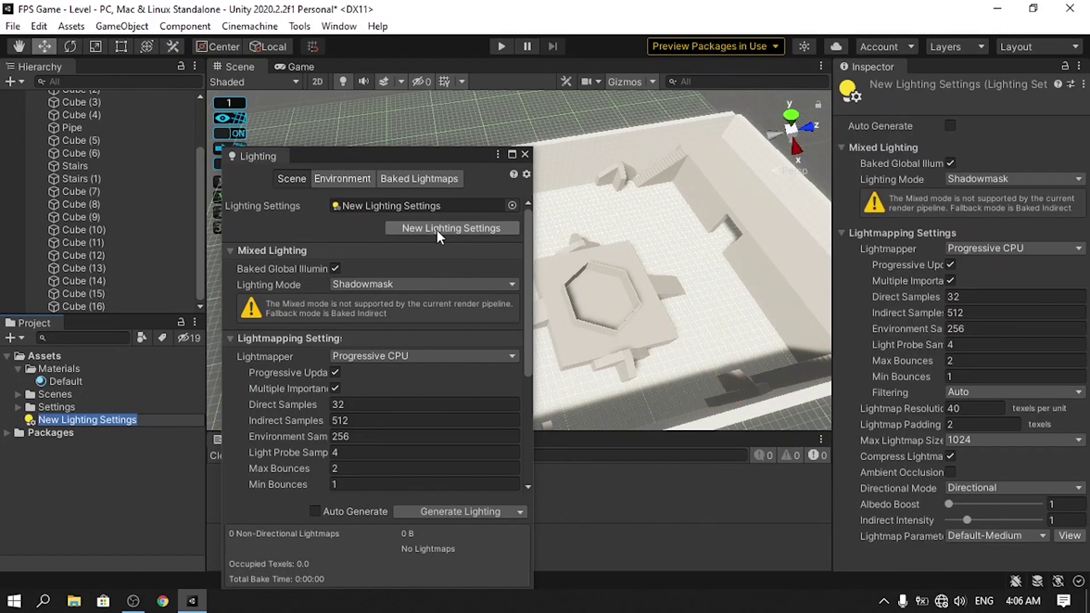
pyautogui.write('Lighting')
pyautogui.press('Return')
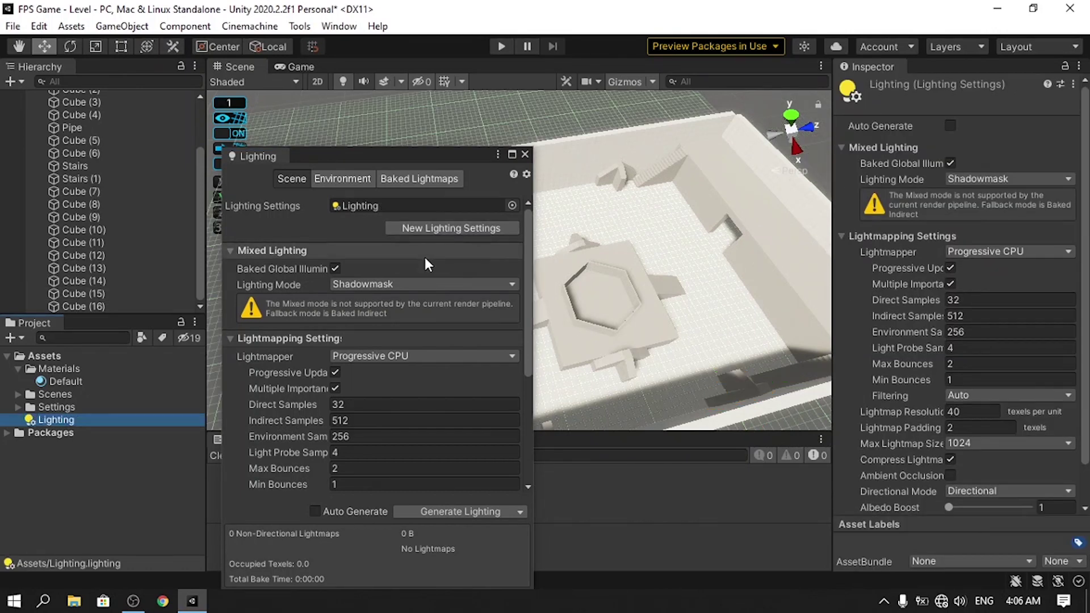
pyautogui.click(315, 511)
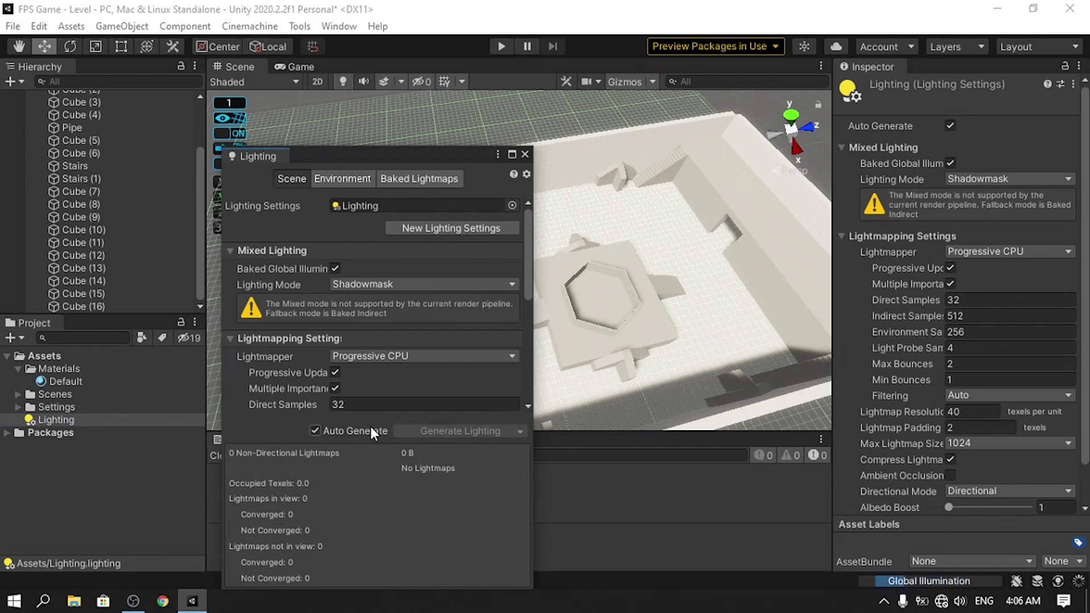
pyautogui.click(524, 153)
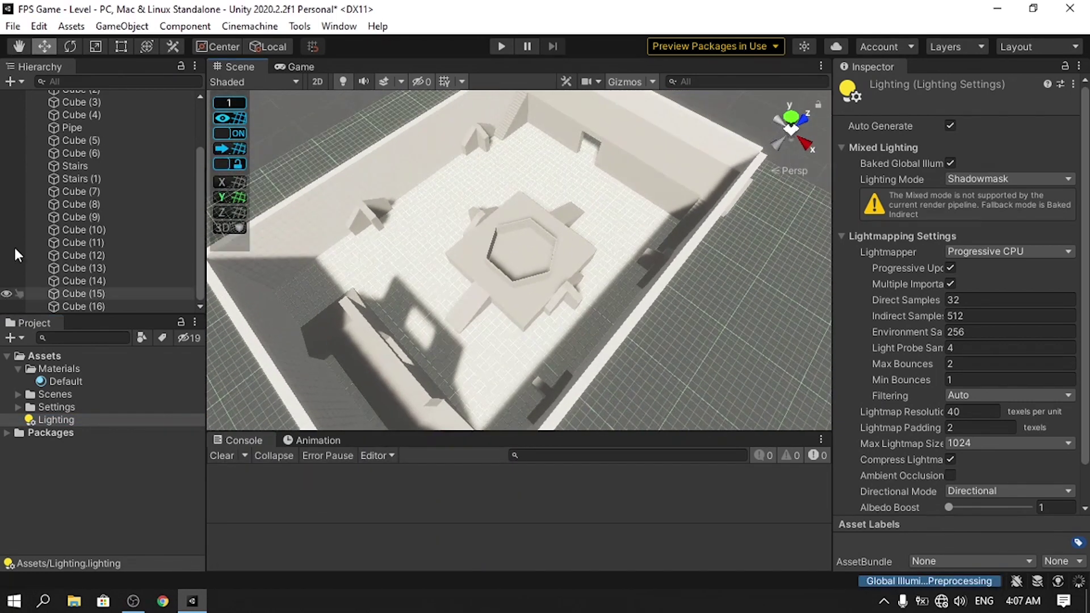
# Create an empty GameObject in the Level scene and name it Map
pyautogui.scroll(2, 110, 202)
pyautogui.click(101, 134)
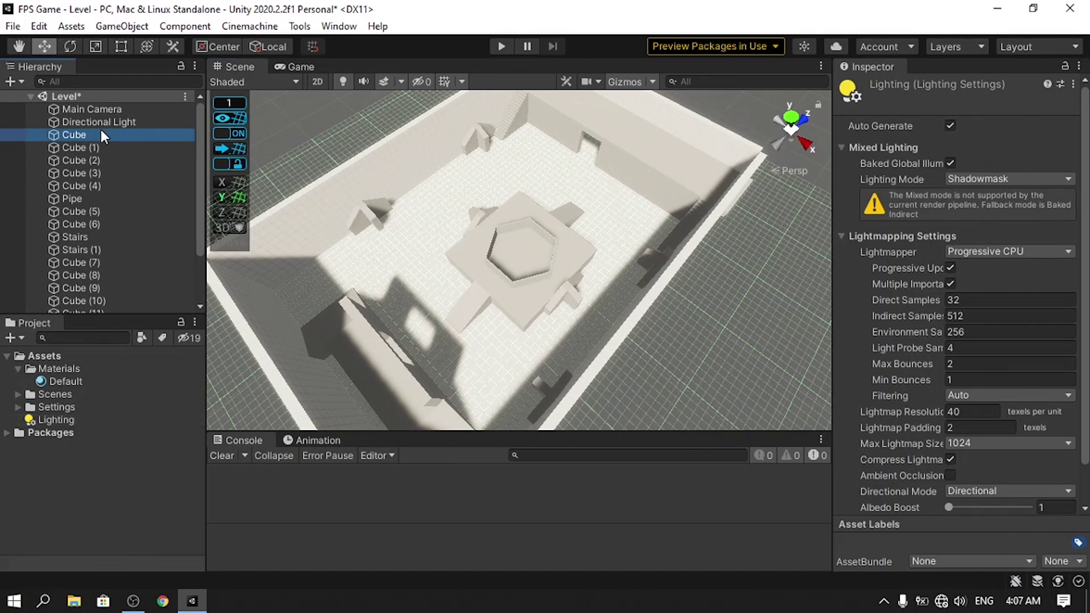
pyautogui.scroll(-3, 97, 221)
pyautogui.scroll(3, 121, 222)
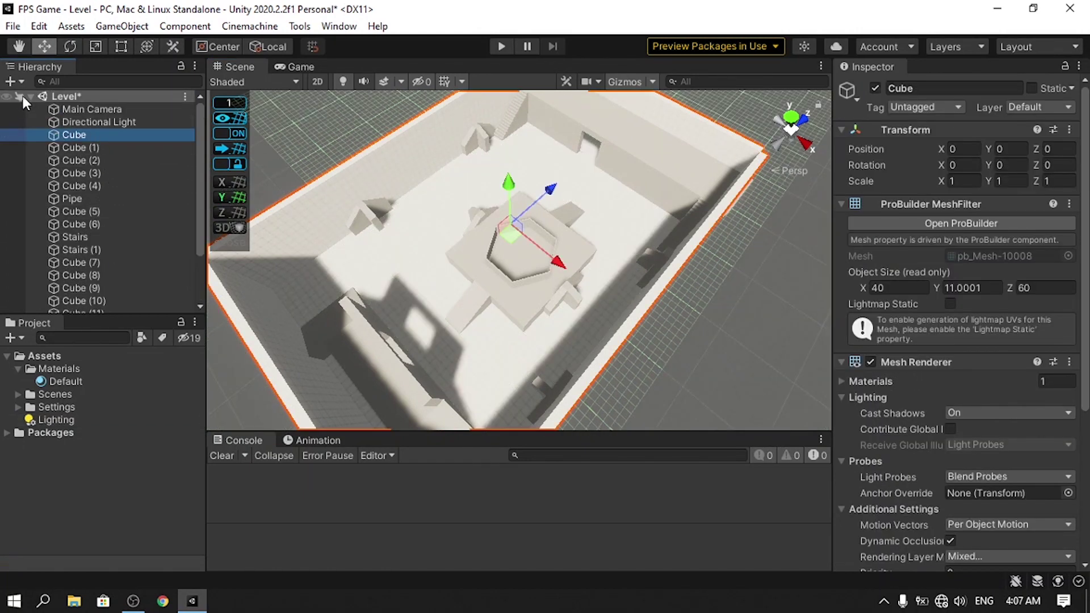
pyautogui.click(11, 81)
pyautogui.click(54, 100)
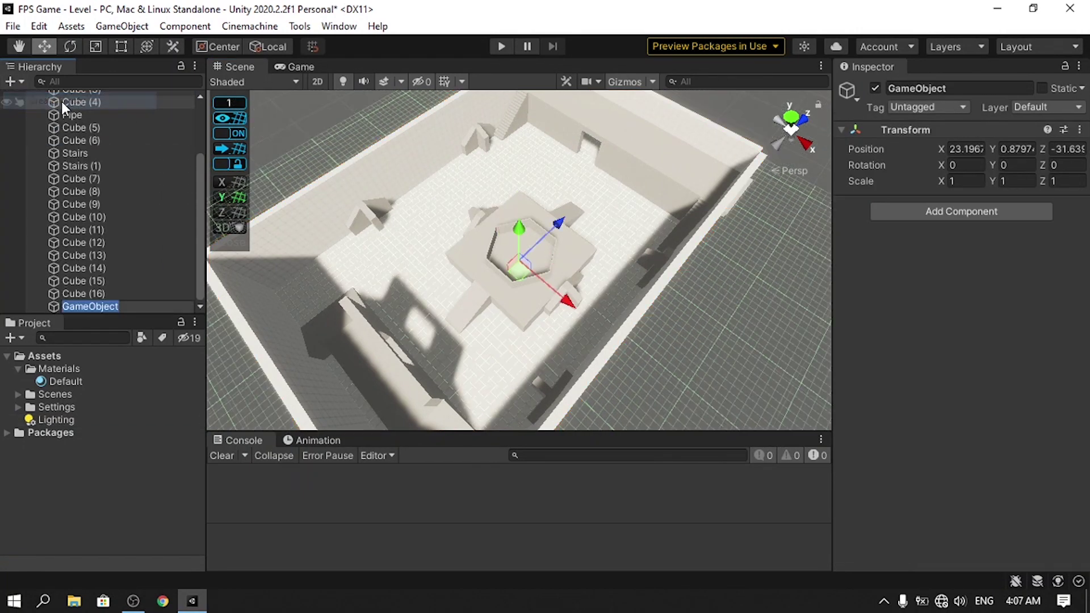
pyautogui.write('M')
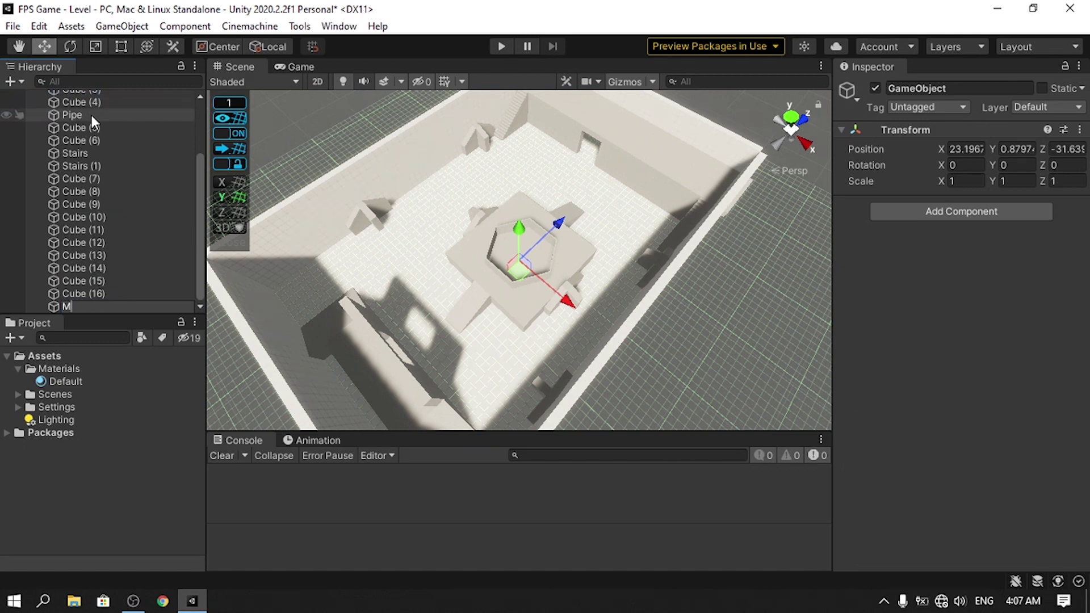
pyautogui.write('ap')
pyautogui.press('Return')
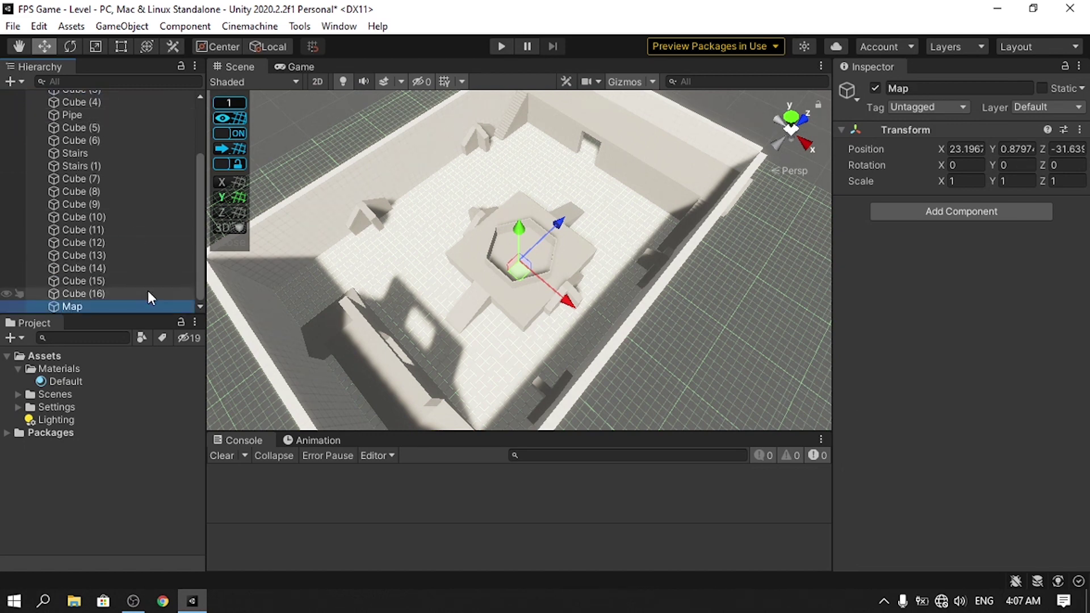
# Parent all level geometry from Cube to Cube (16), including the pipe and stairs, under the Map object
pyautogui.click(147, 293)
pyautogui.scroll(3, 139, 261)
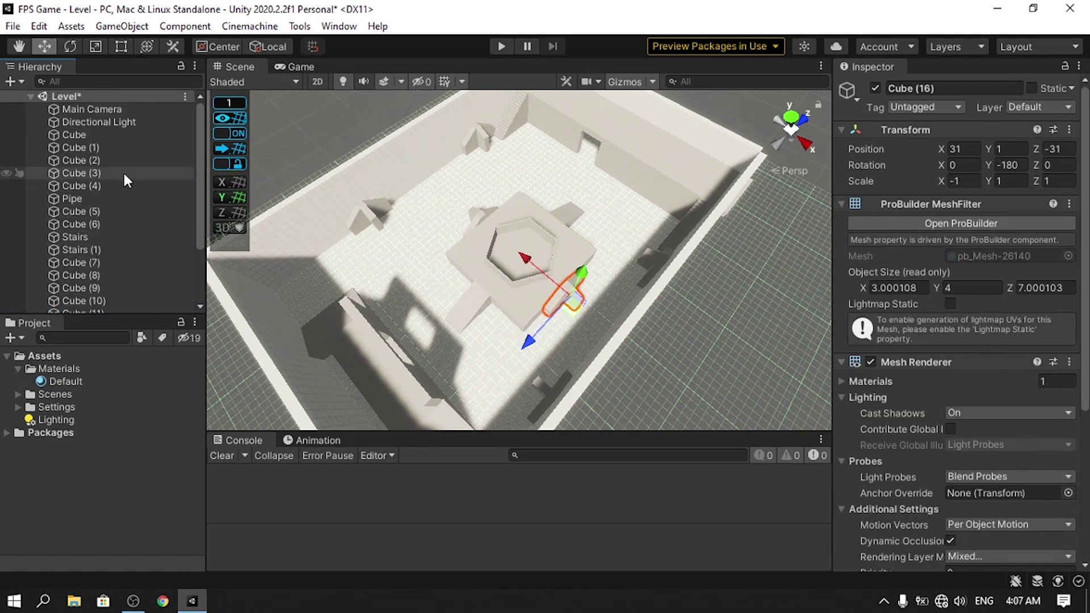
pyautogui.keyDown('shift'); pyautogui.click(113, 133); pyautogui.keyUp('shift')
pyautogui.moveTo(113, 134); pyautogui.dragTo(107, 304)
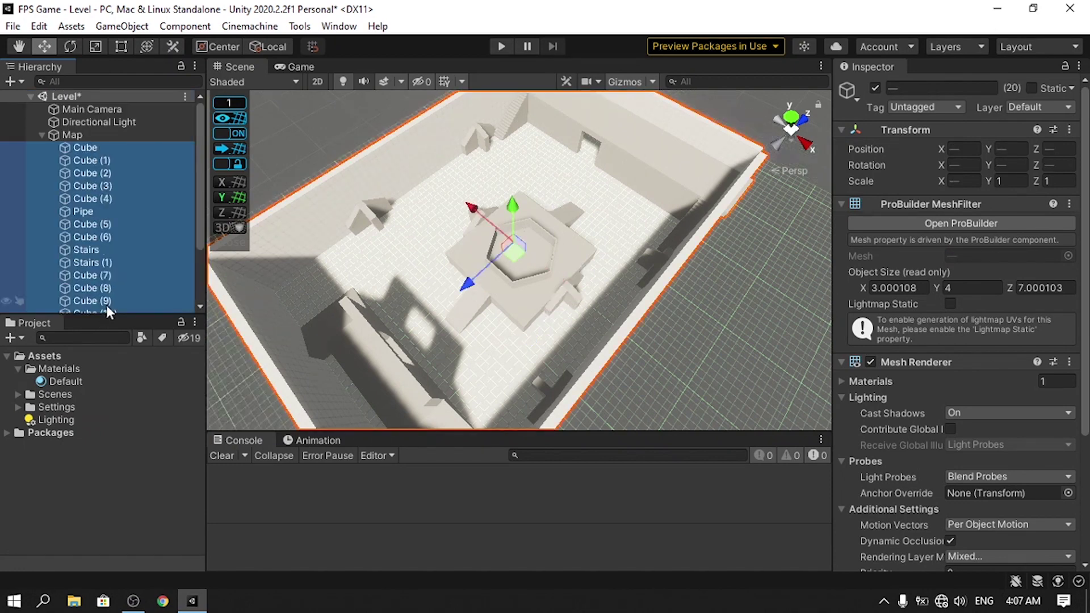
pyautogui.click(114, 135)
pyautogui.keyDown('alt'); pyautogui.moveTo(560, 270); pyautogui.dragTo(446, 321); pyautogui.keyUp('alt')
# Create a new material named Green in the Materials folder
pyautogui.rightClick(82, 370)
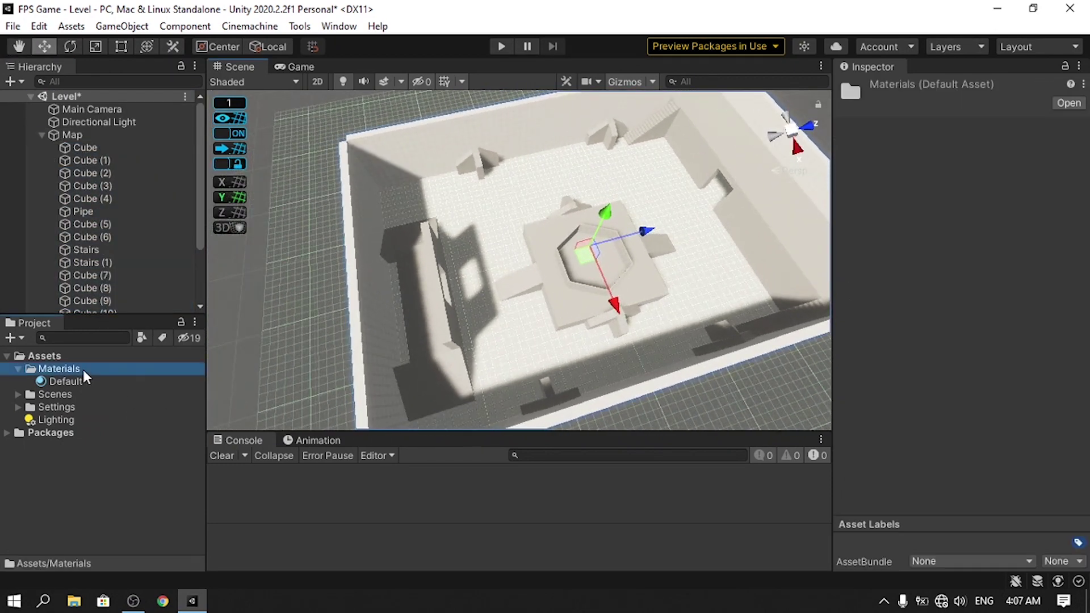
pyautogui.moveTo(239, 172)
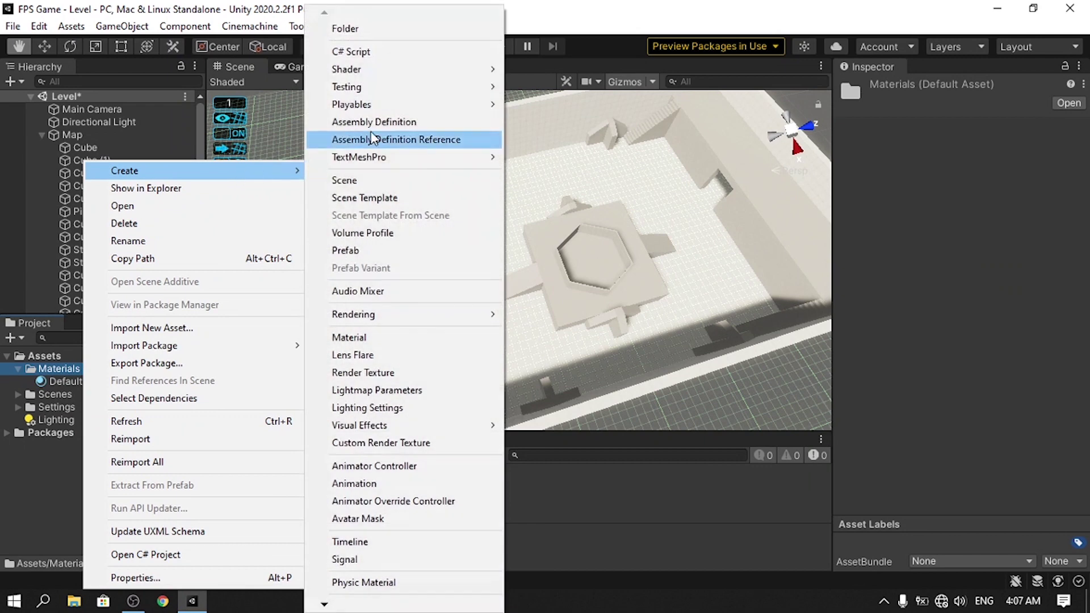
pyautogui.click(377, 337)
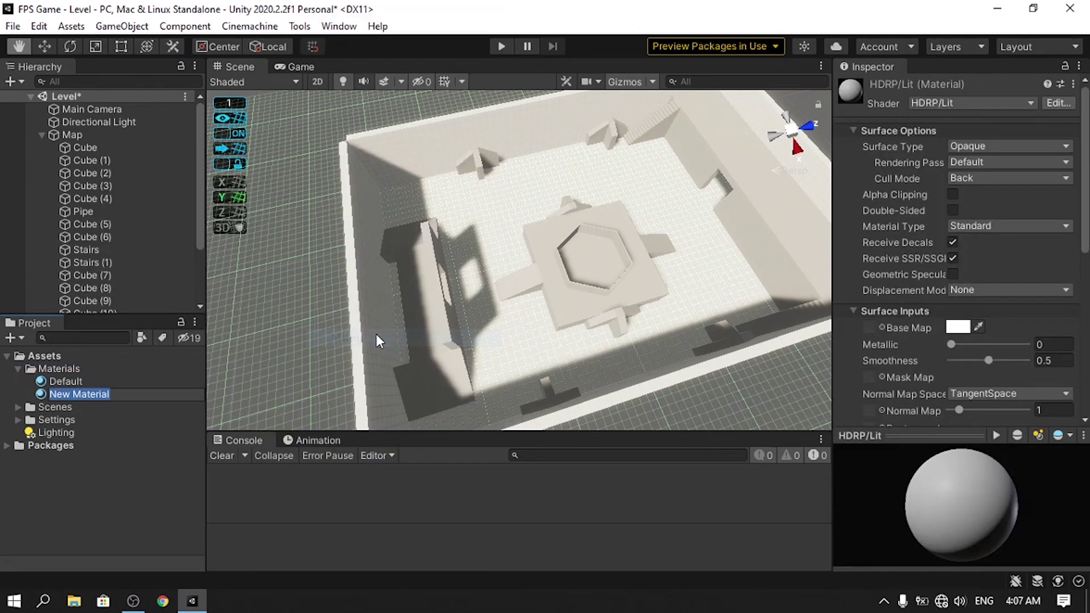
pyautogui.write('Green')
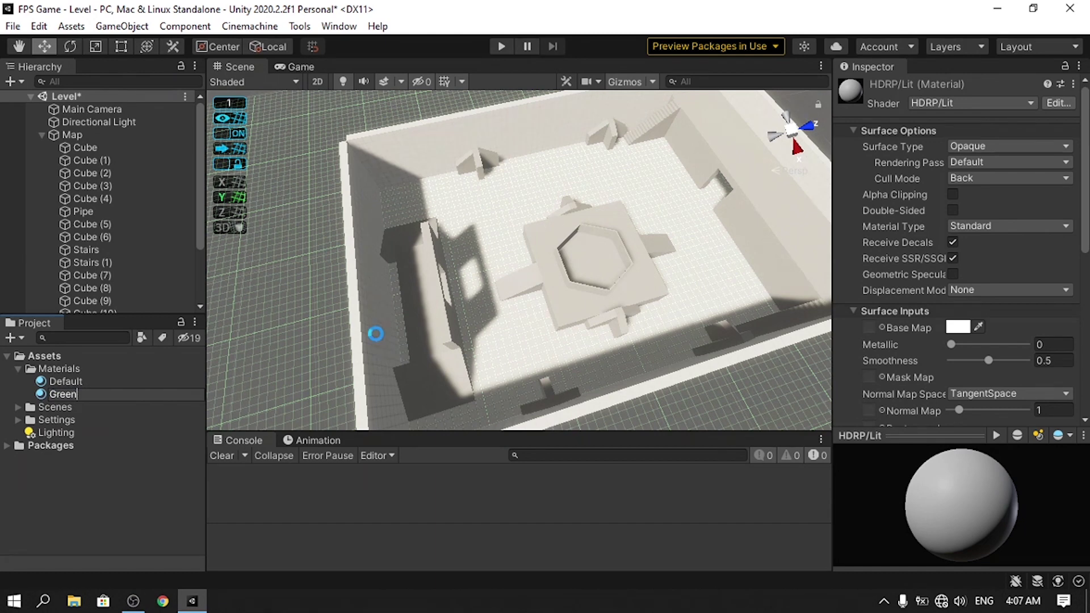
pyautogui.press('Return')
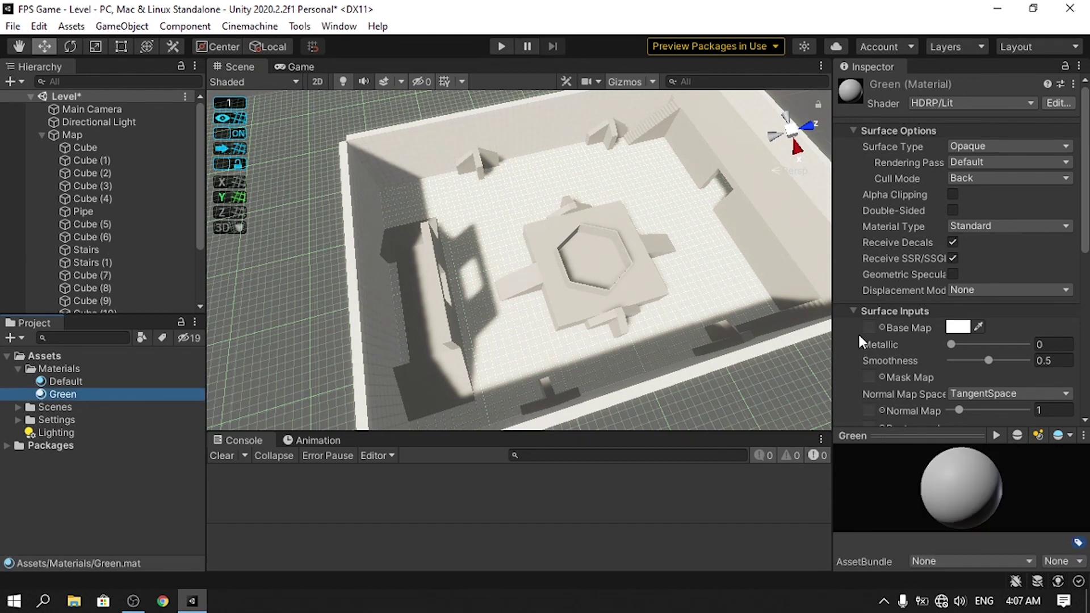
# Assign the GridBox_Collider texture from the packages as the Green material's base map
pyautogui.click(883, 327)
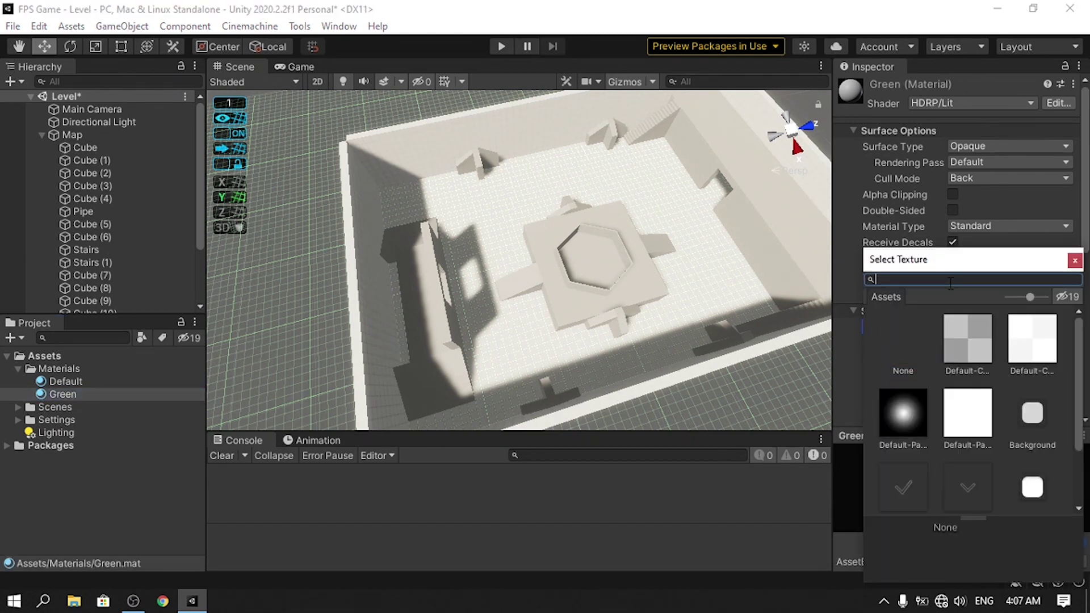
pyautogui.write('d')
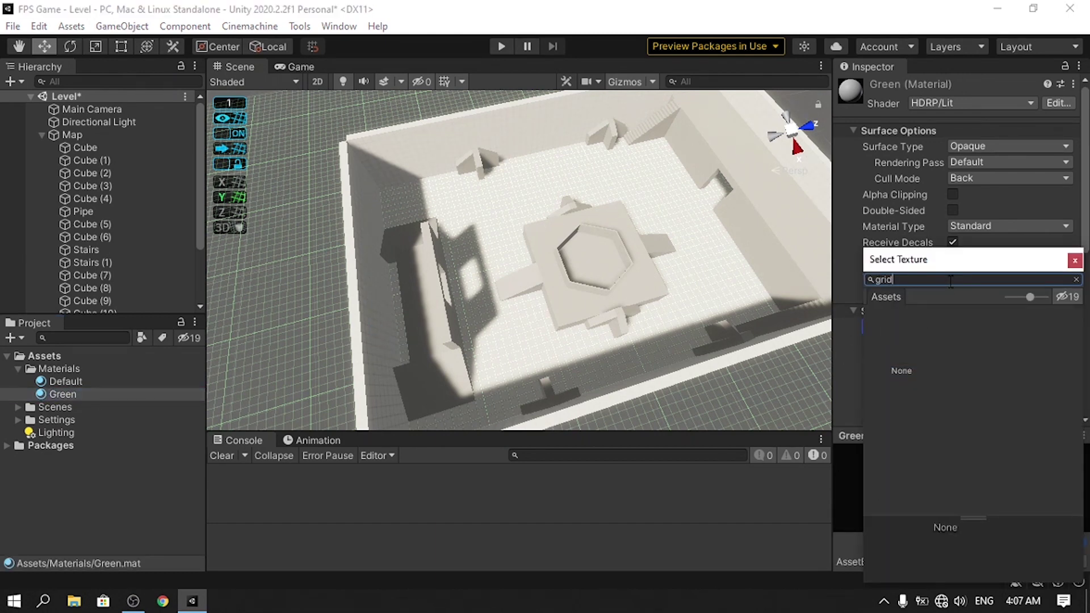
pyautogui.click(1069, 296)
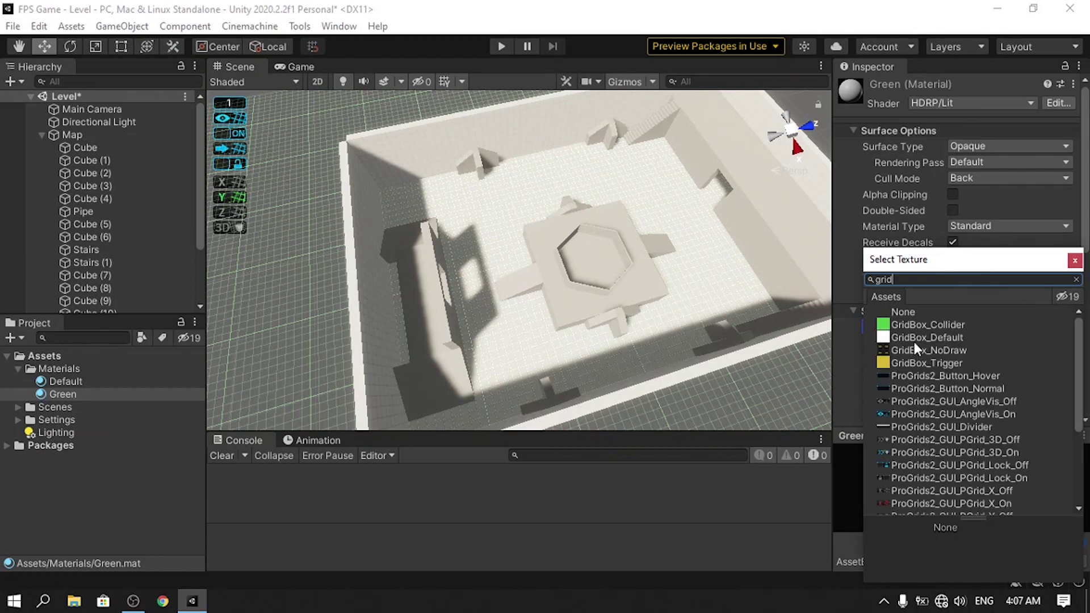
pyautogui.click(920, 325)
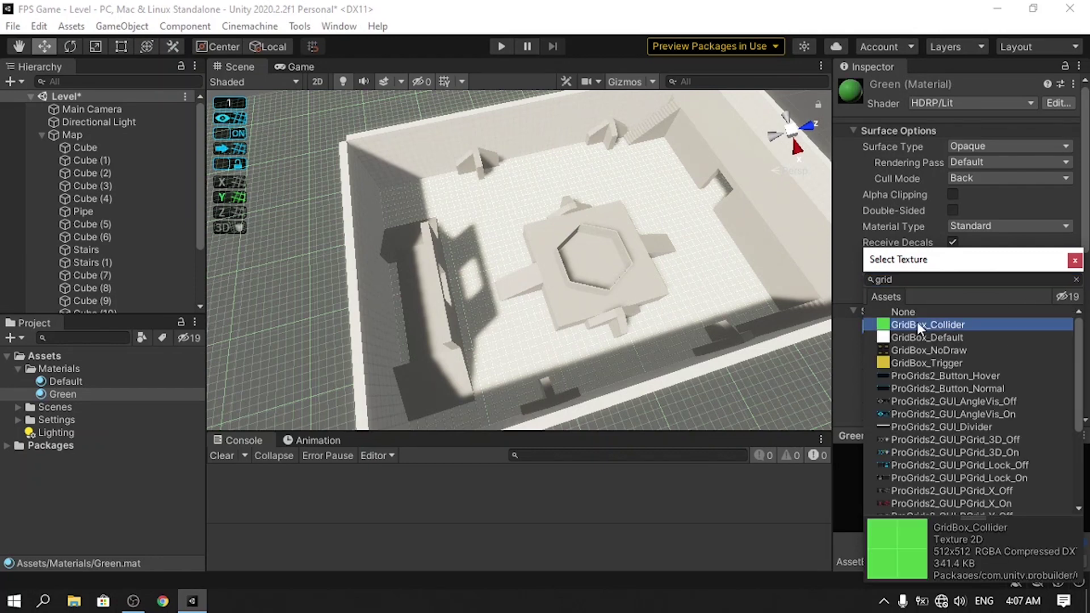
pyautogui.doubleClick(991, 322)
# Apply the Green material to the four cover blocks along the outer walls and the one beside the central platform
pyautogui.click(92, 394)
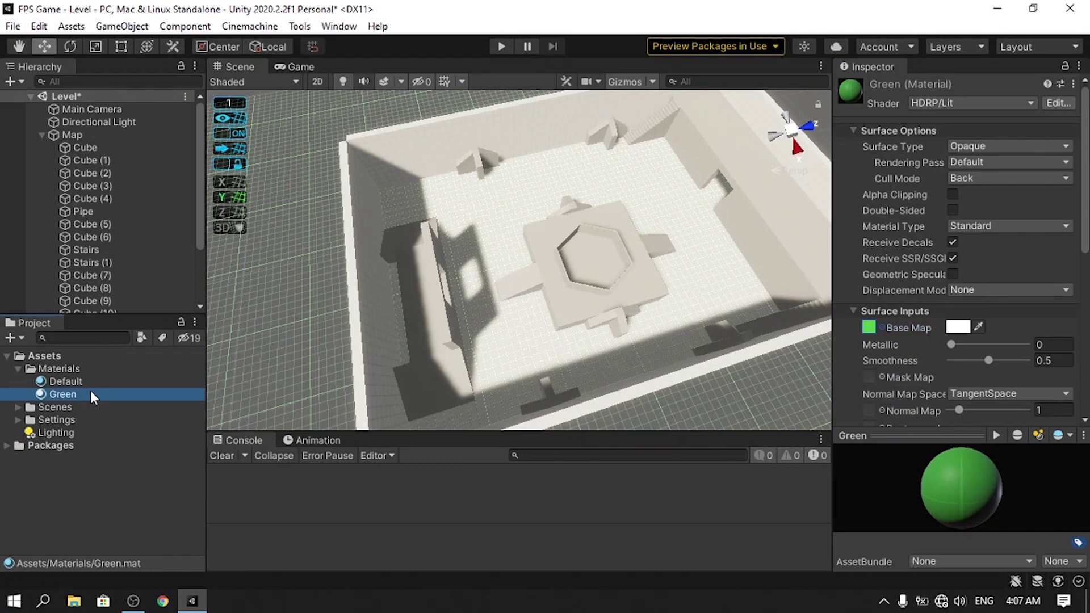
pyautogui.moveTo(66, 394); pyautogui.dragTo(485, 167)
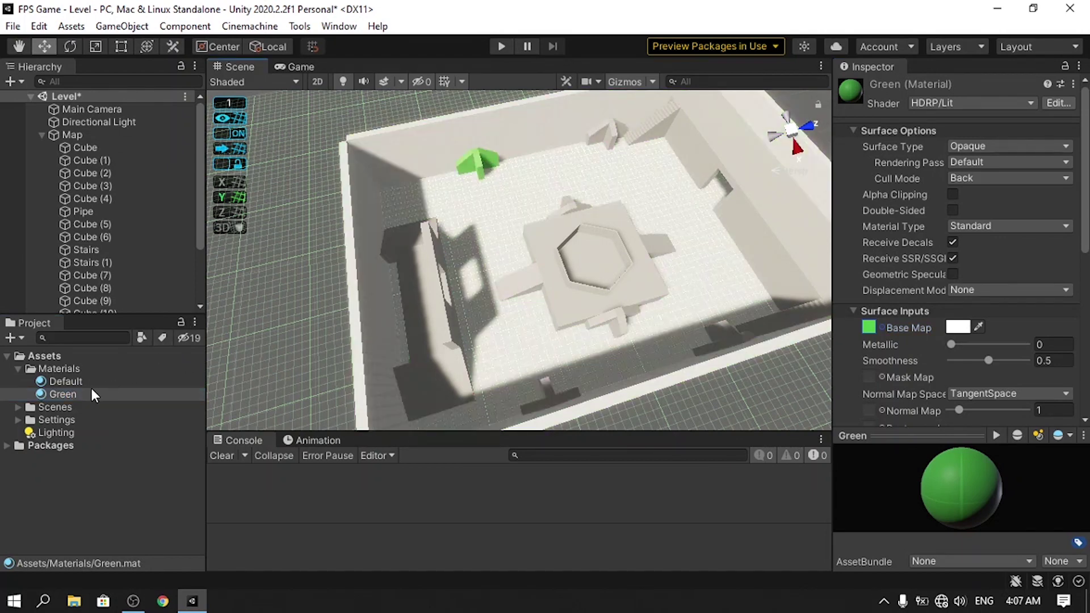
pyautogui.moveTo(85, 394); pyautogui.dragTo(698, 339)
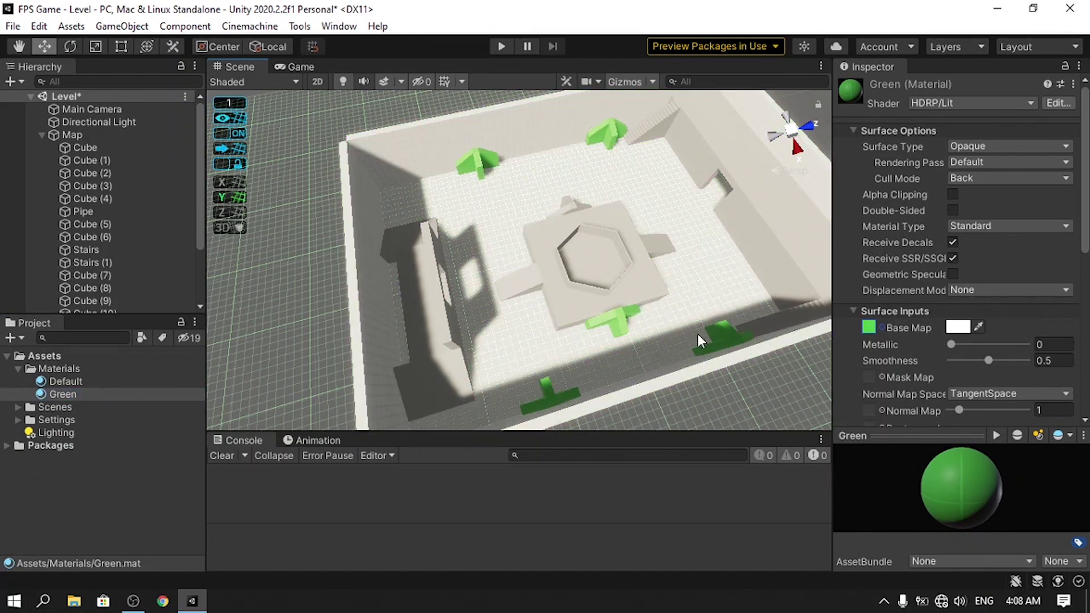
# Create a material named Brown in the Materials folder and assign the GridBox_Trigger texture as its base map
pyautogui.rightClick(70, 369)
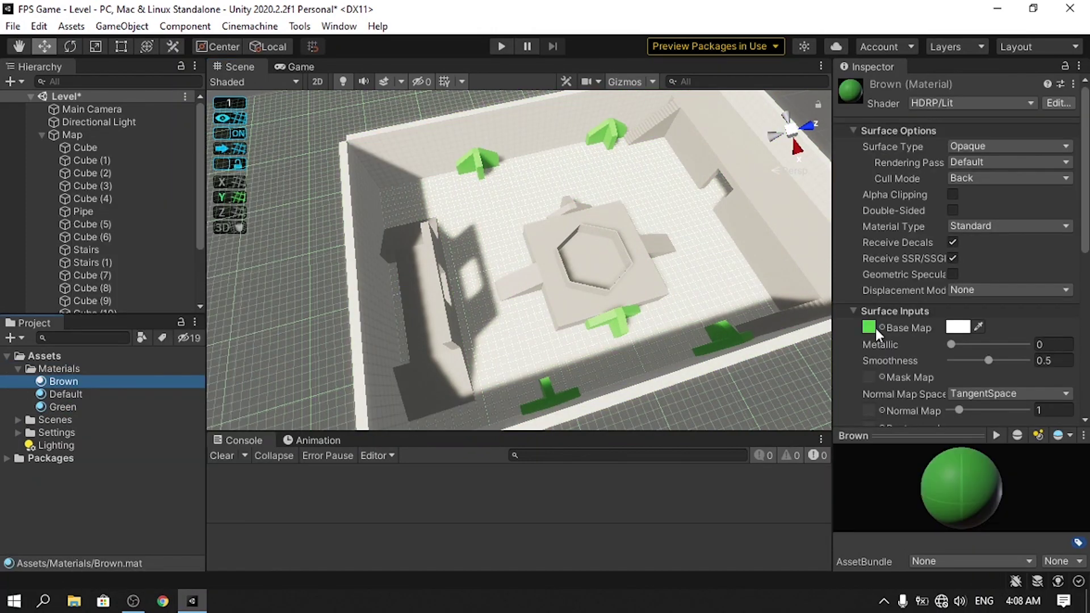
pyautogui.click(878, 328)
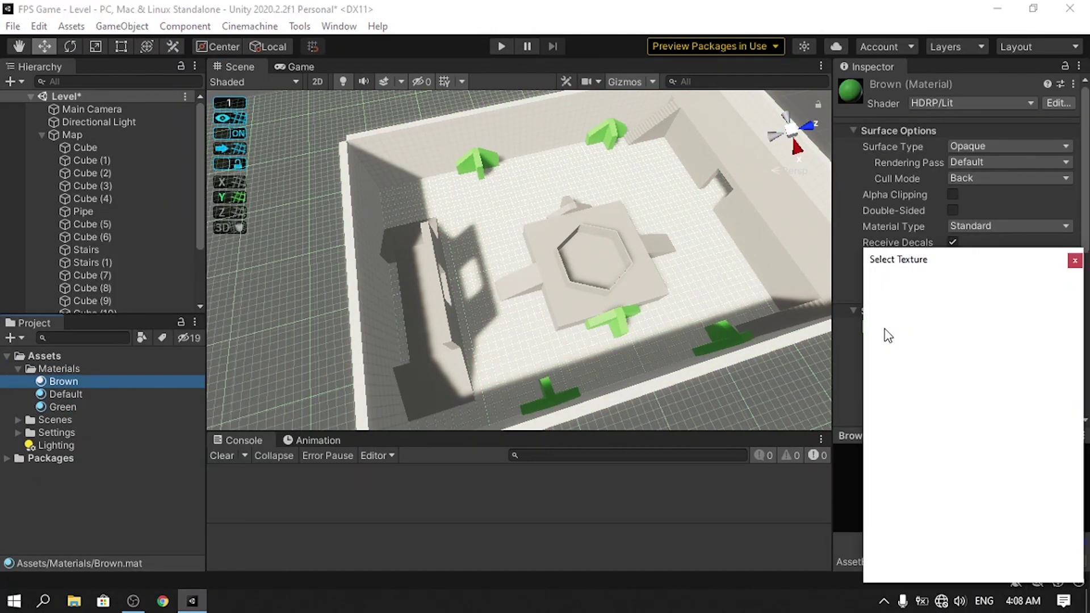
pyautogui.click(969, 420)
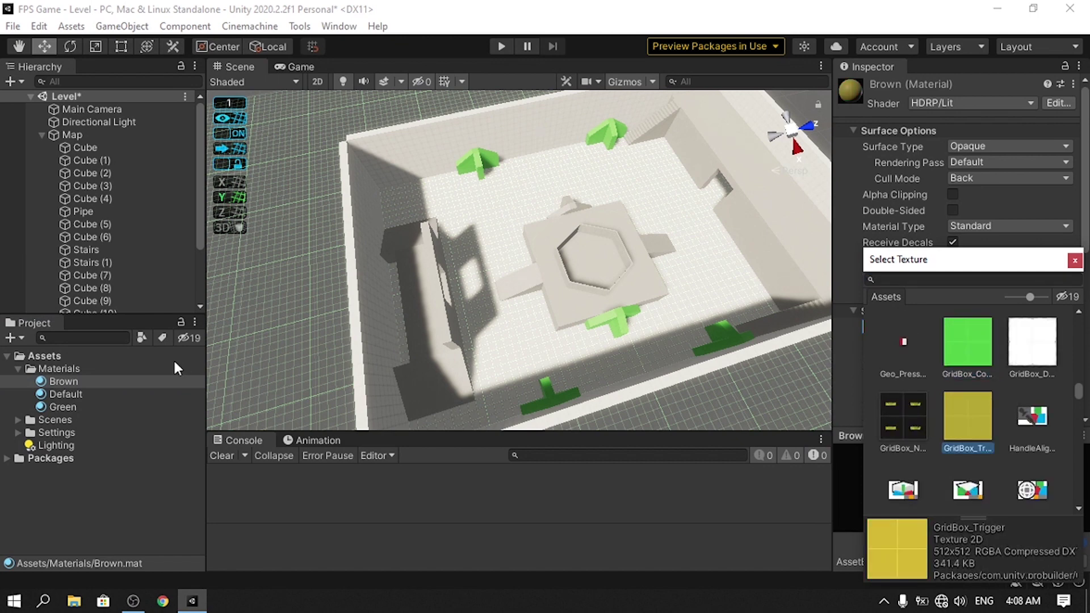
# Apply the Brown material to the central platform, its two ramps and the windowed inner wall, and Green to the hexagonal pipe and remaining cover block
pyautogui.moveTo(93, 380); pyautogui.dragTo(429, 332)
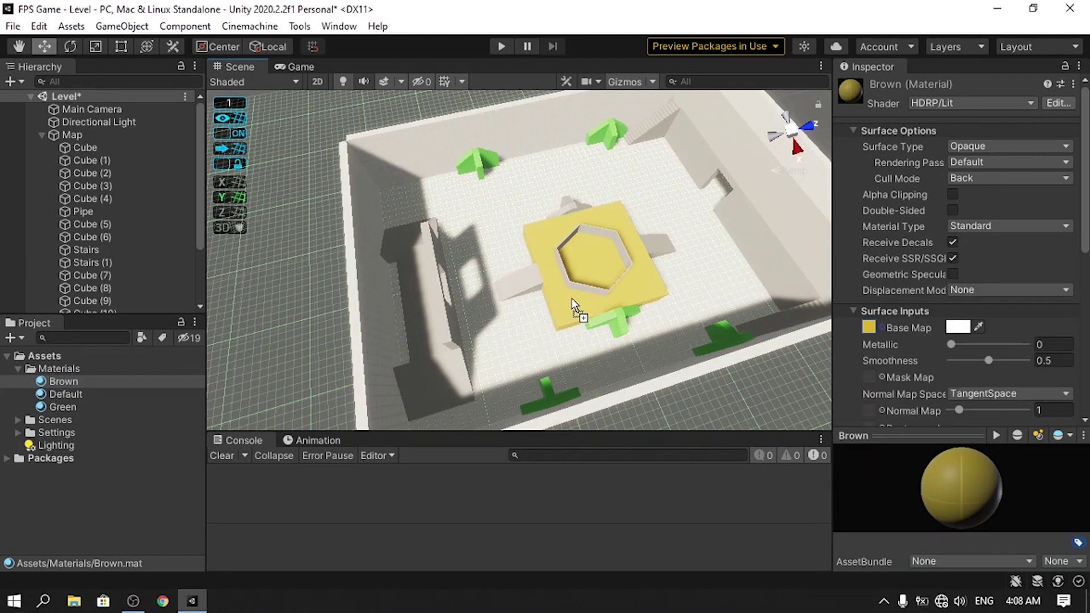
pyautogui.moveTo(571, 298); pyautogui.dragTo(652, 250)
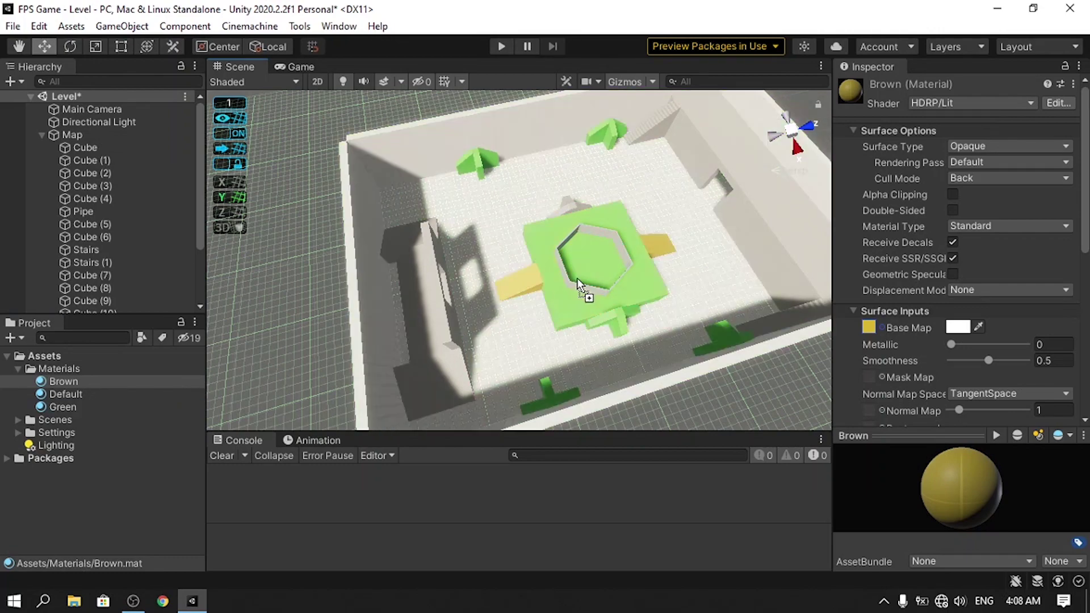
pyautogui.scroll(2, 578, 257)
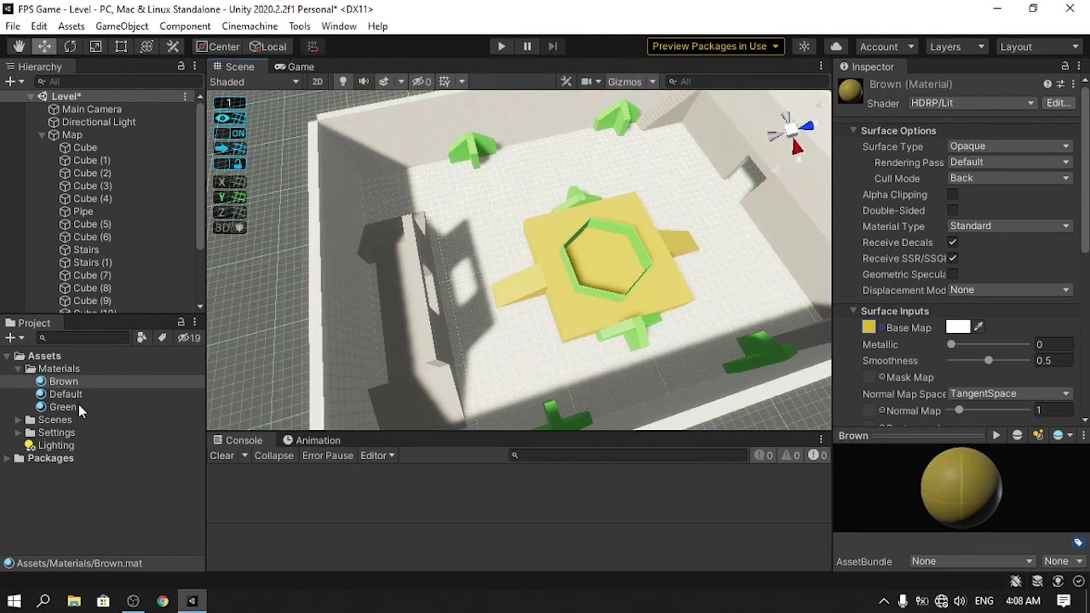
pyautogui.moveTo(63, 381); pyautogui.dragTo(397, 337)
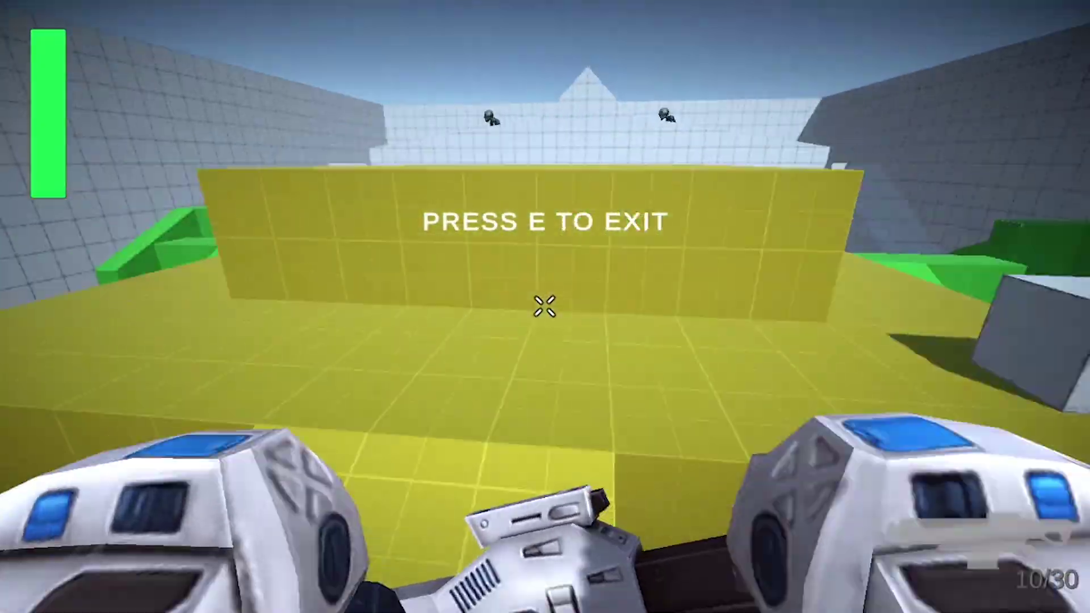
pyautogui.press('w')
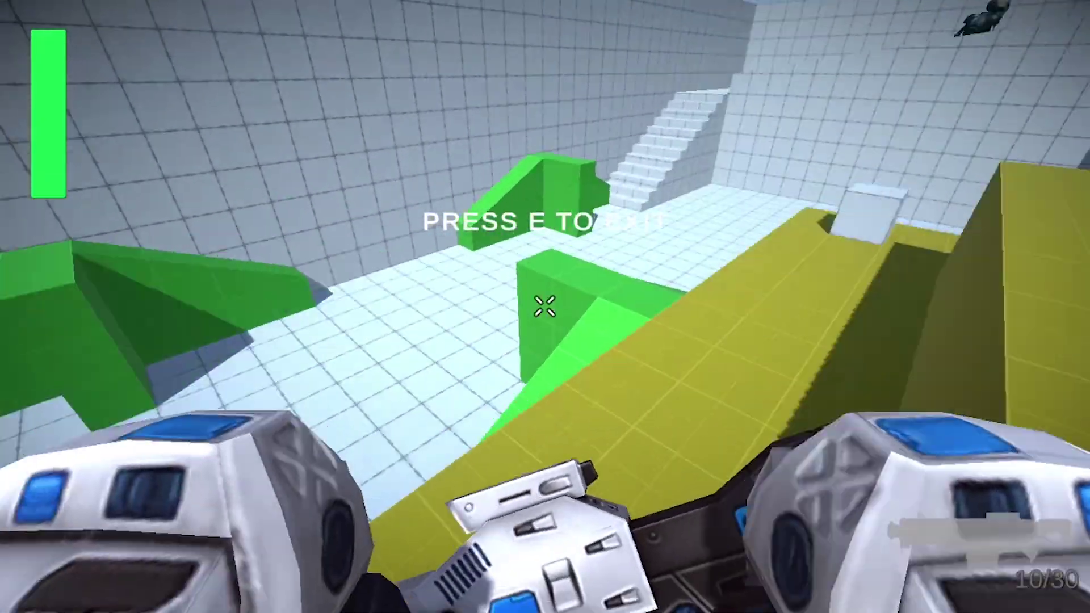
pyautogui.click(545, 307)
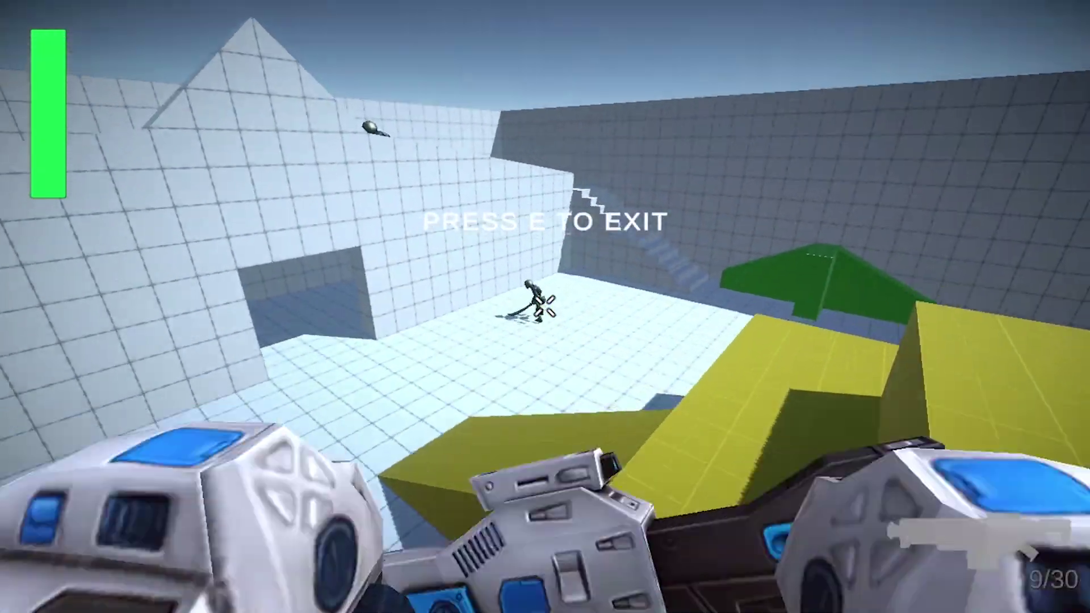
pyautogui.click(545, 307)
pyautogui.click(545, 306)
pyautogui.click(545, 307)
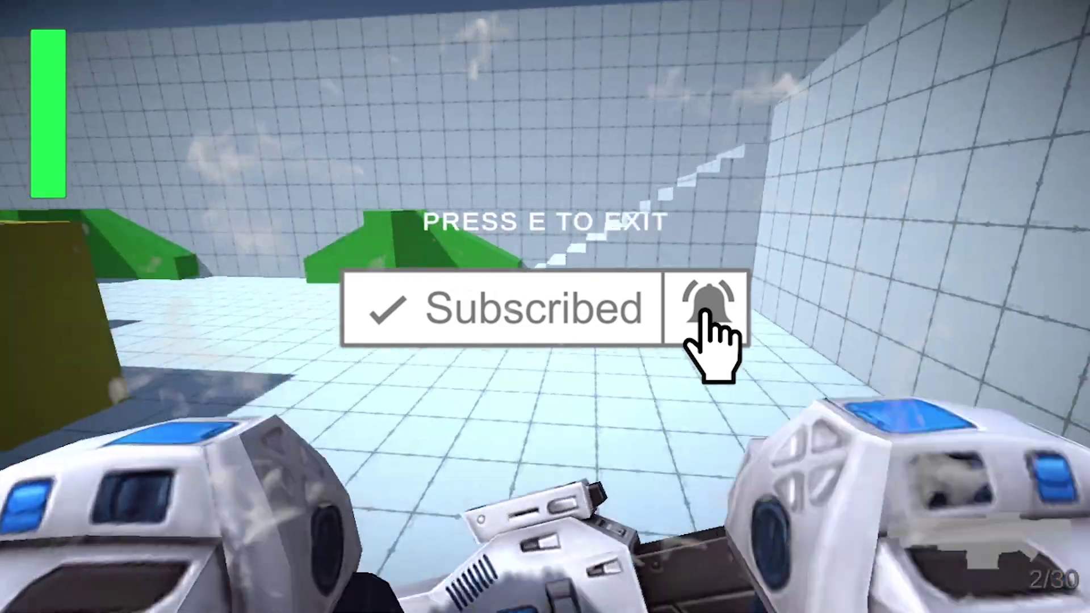
pyautogui.press('w')
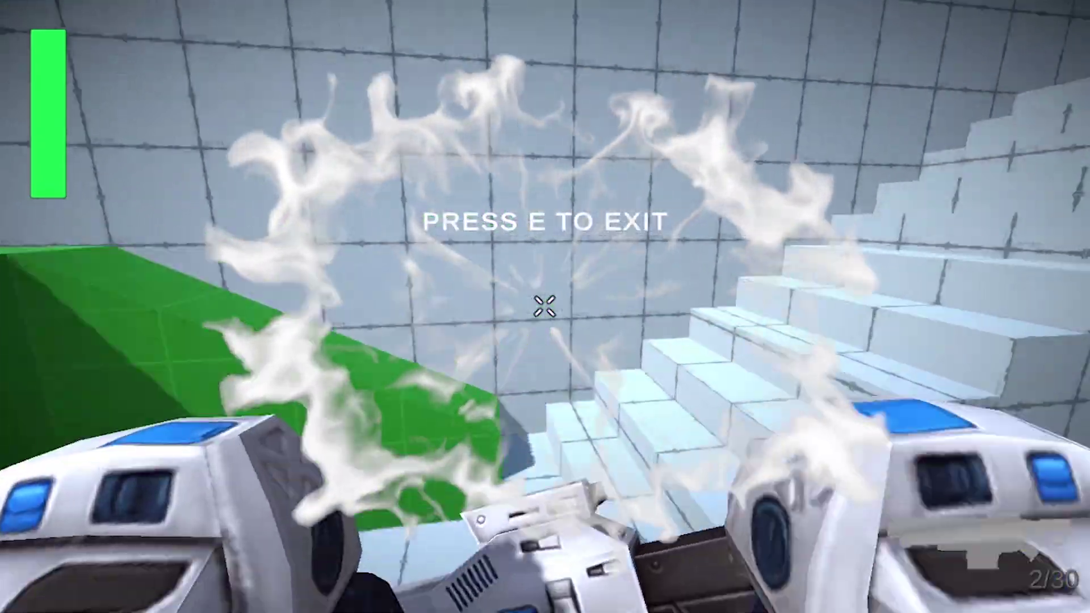
pyautogui.press('w')
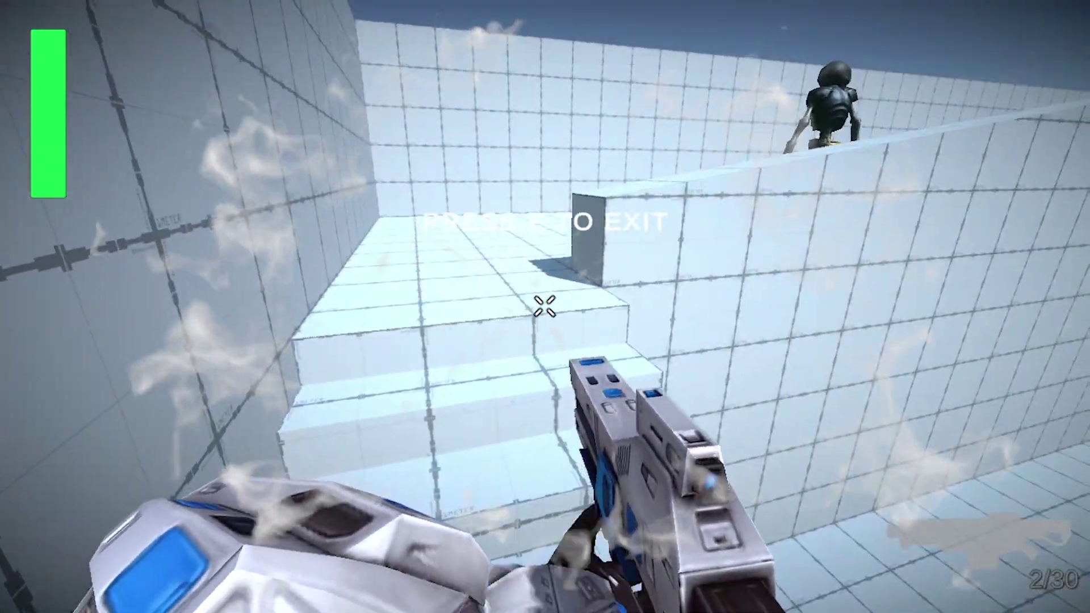